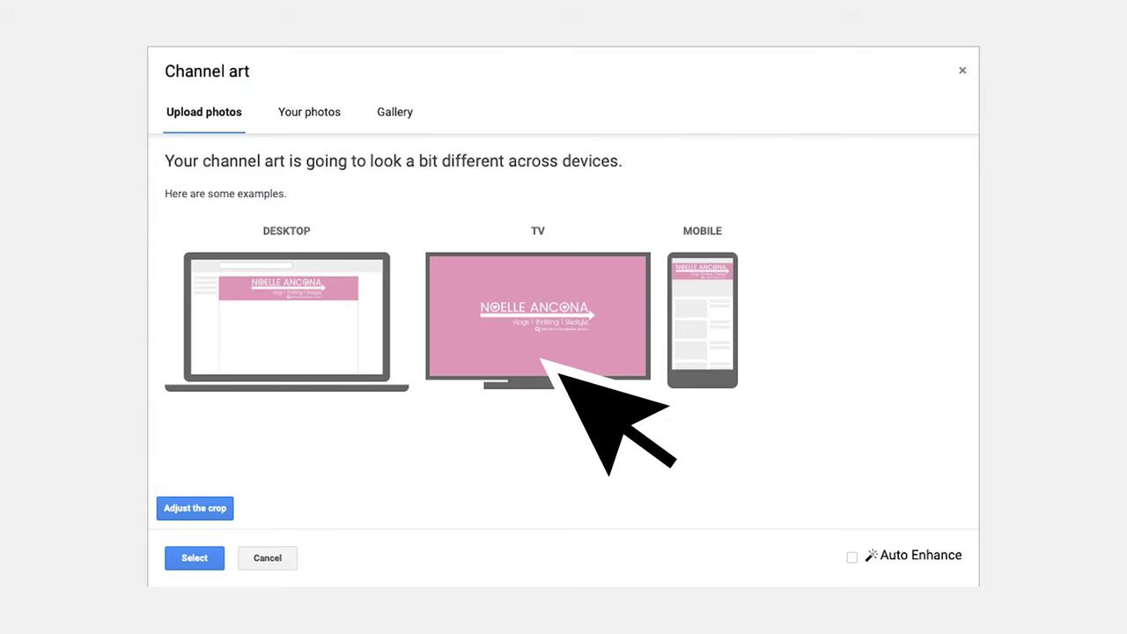
Apply the pink banner as the channel art after checking the Desktop, TV and Mobile previews.
click(194, 557)
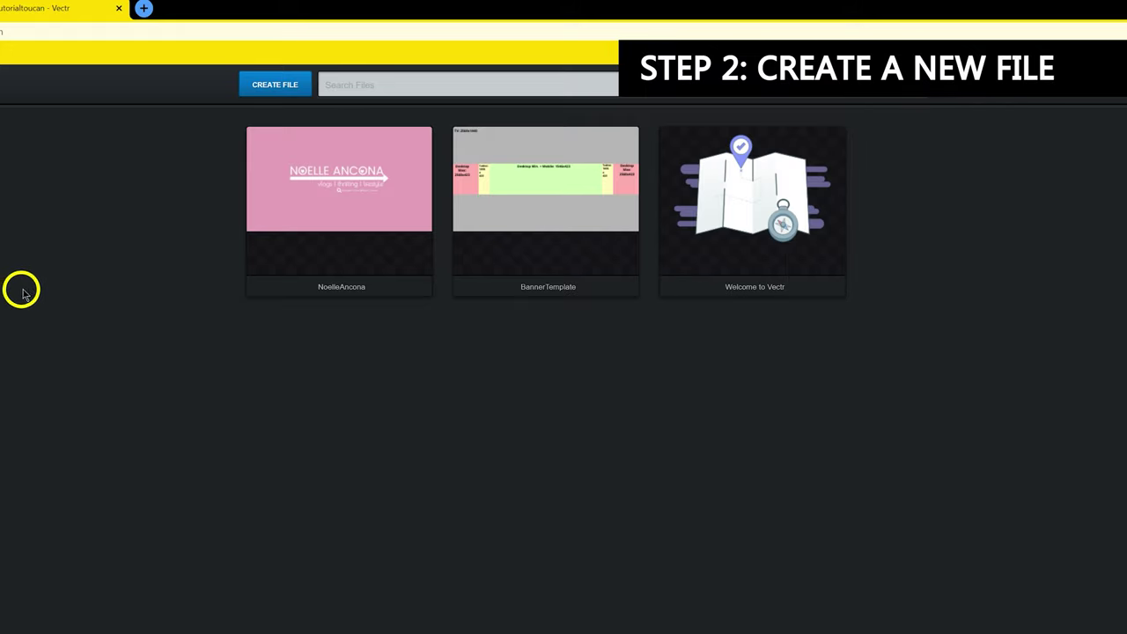
Create a new blank file and set its artboard width to 2560 px.
click(280, 88)
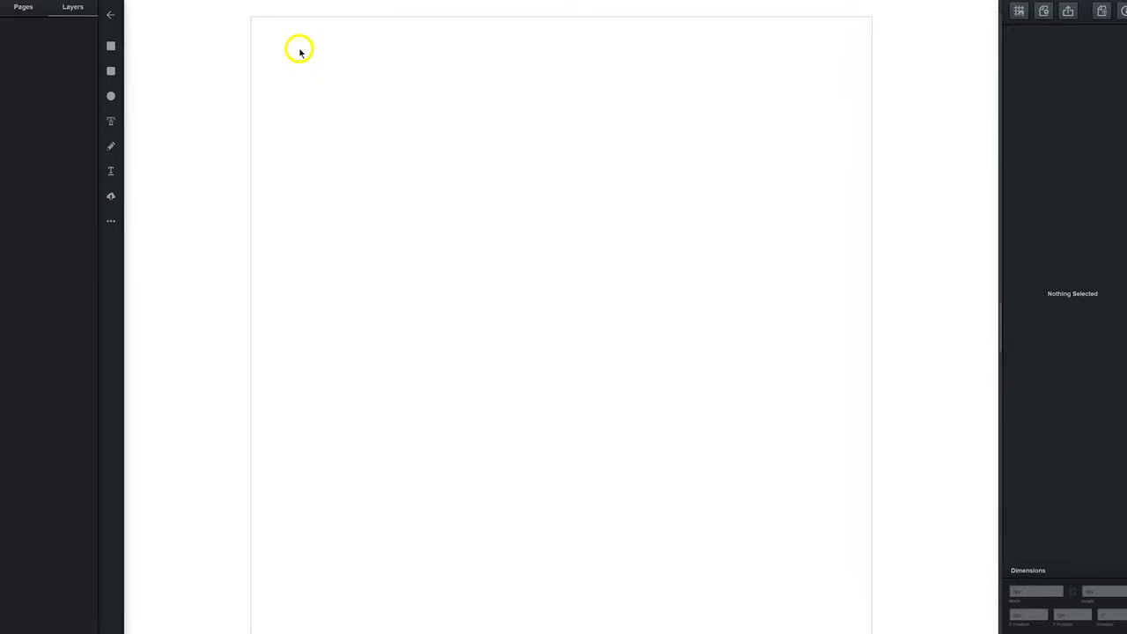
click(23, 11)
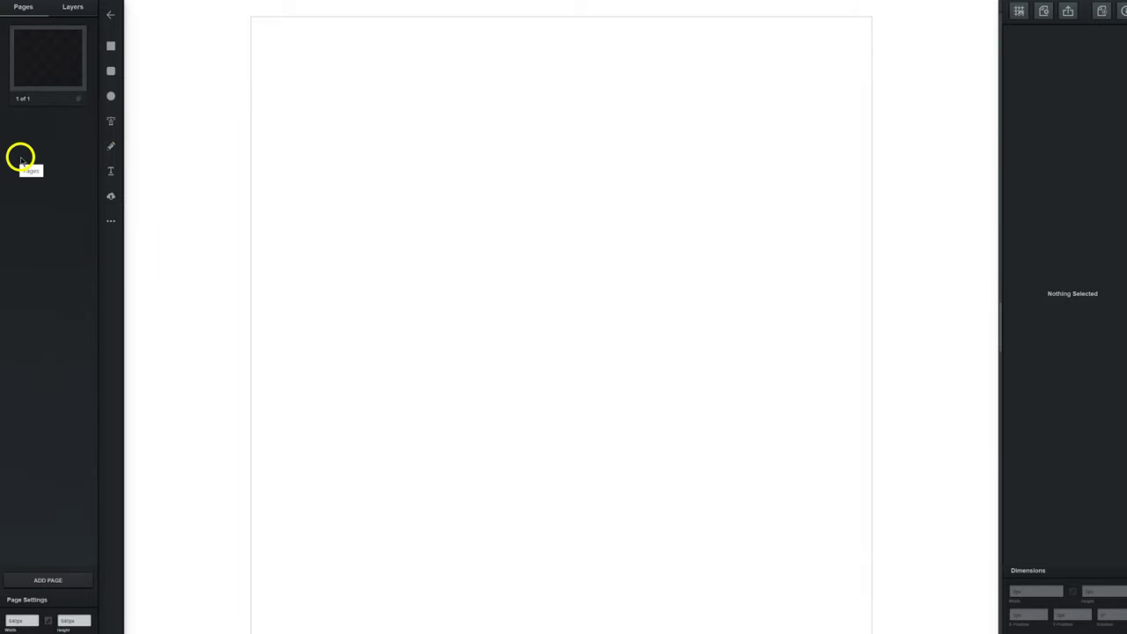
click(17, 620)
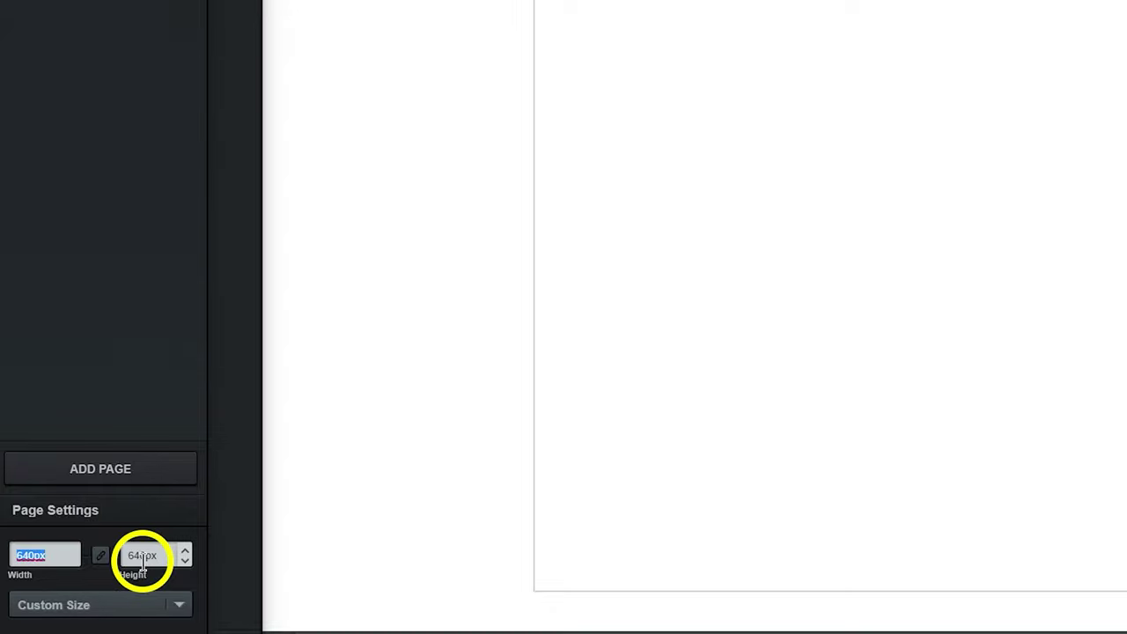
text(1440)
key(Return)
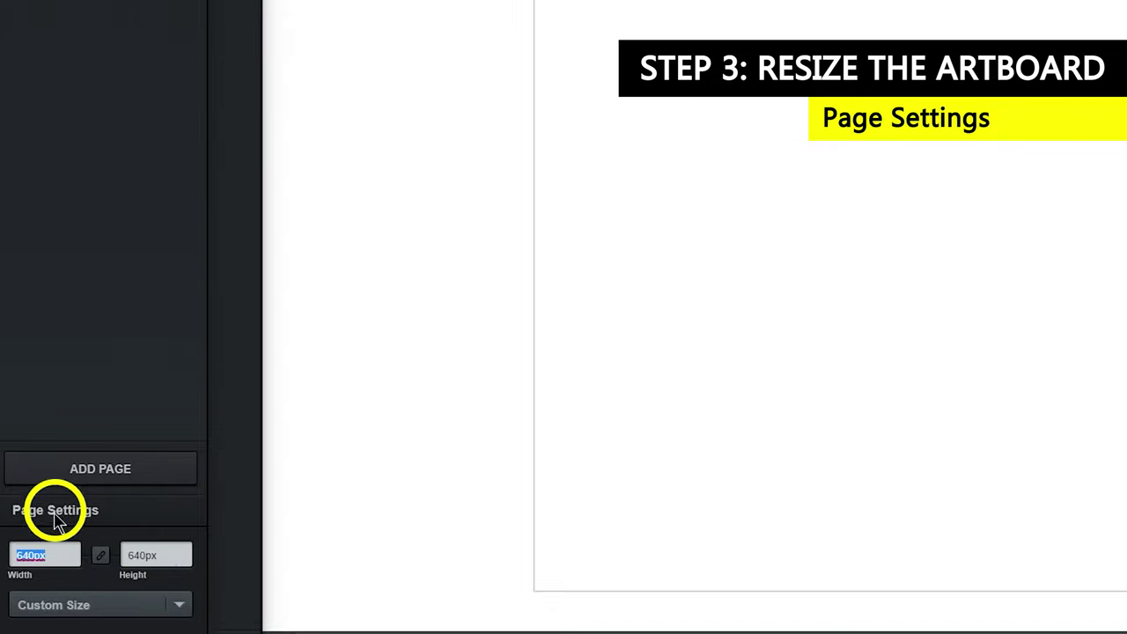
double_click(39, 559)
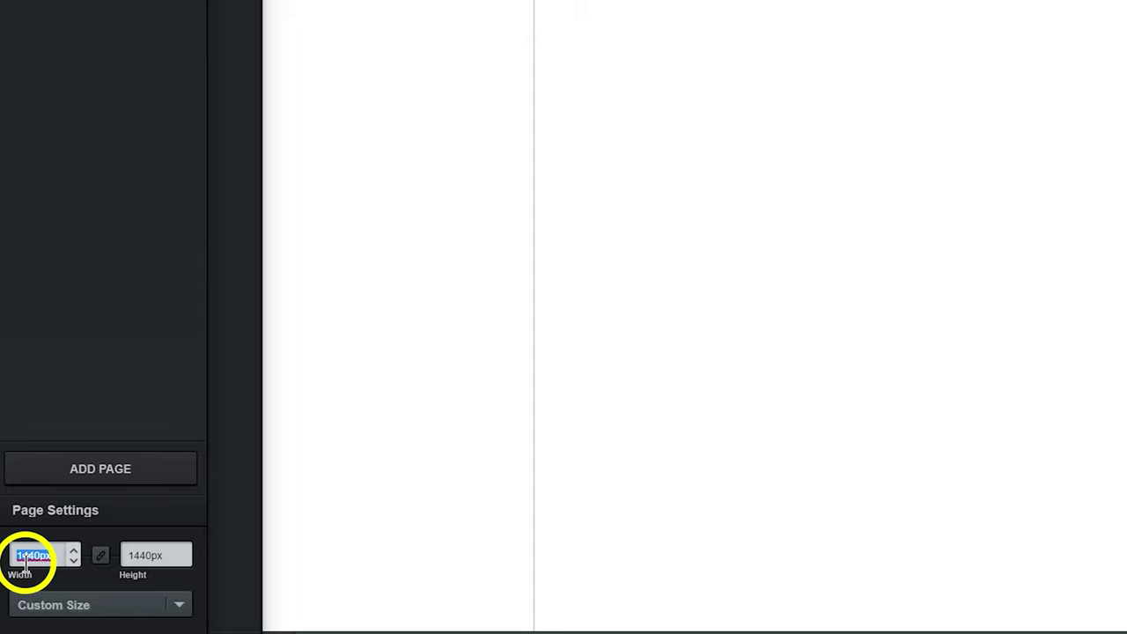
text(2560)
key(Return)
Unlink width from height and set the artboard height to 1440 px.
click(102, 560)
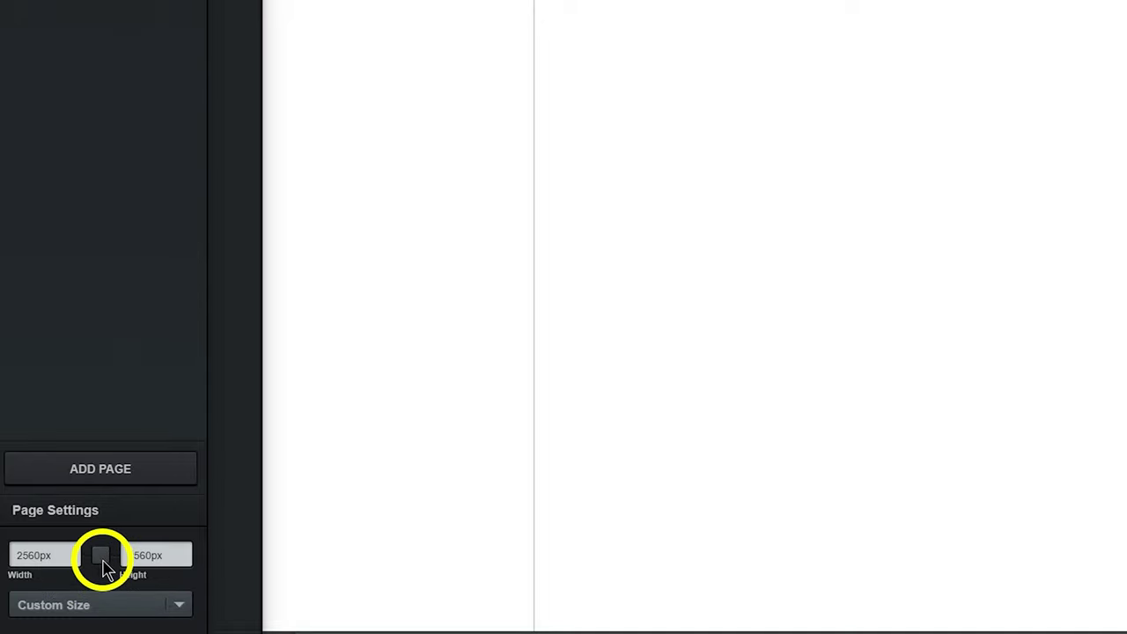
double_click(145, 556)
text(1440)
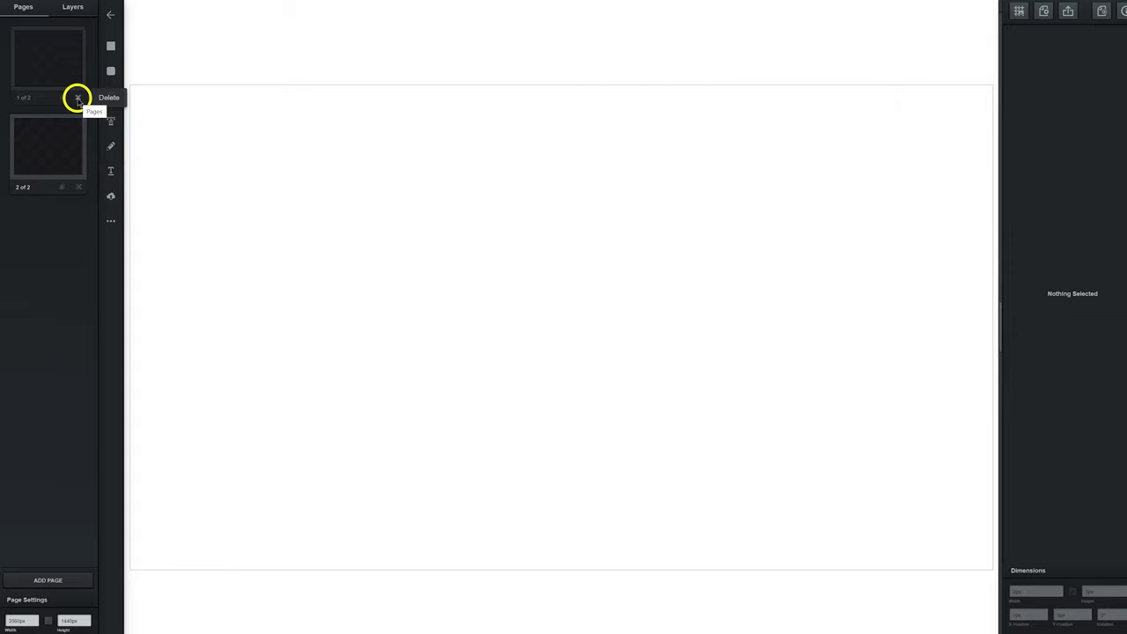
Delete page 1 so only the 2560 × 1440 page remains, and show the empty Layers list.
click(77, 99)
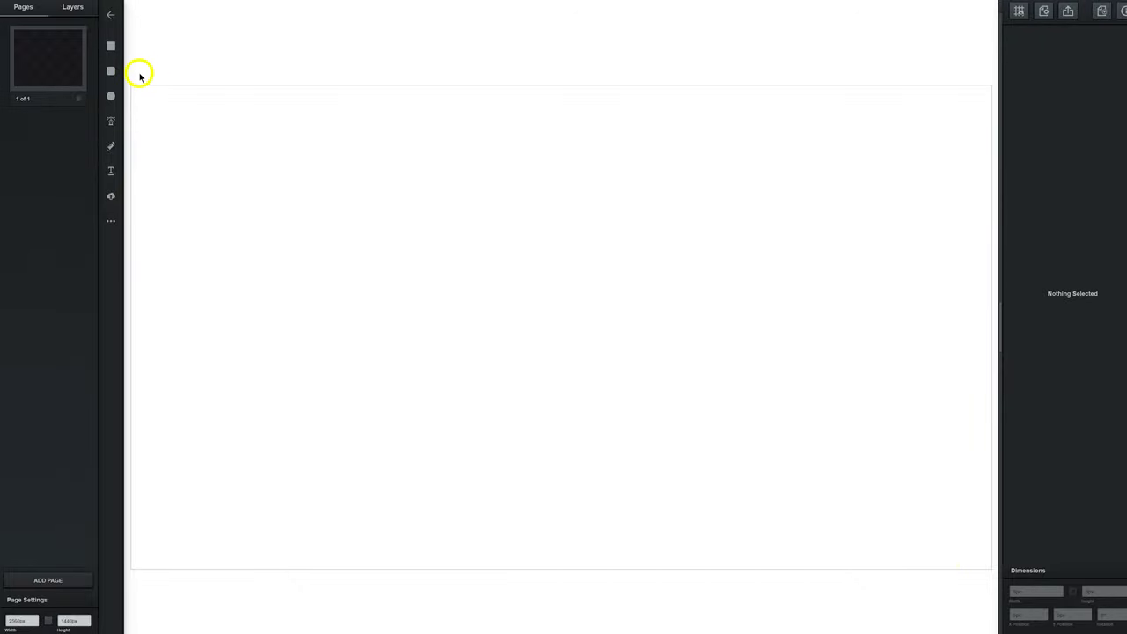
click(73, 11)
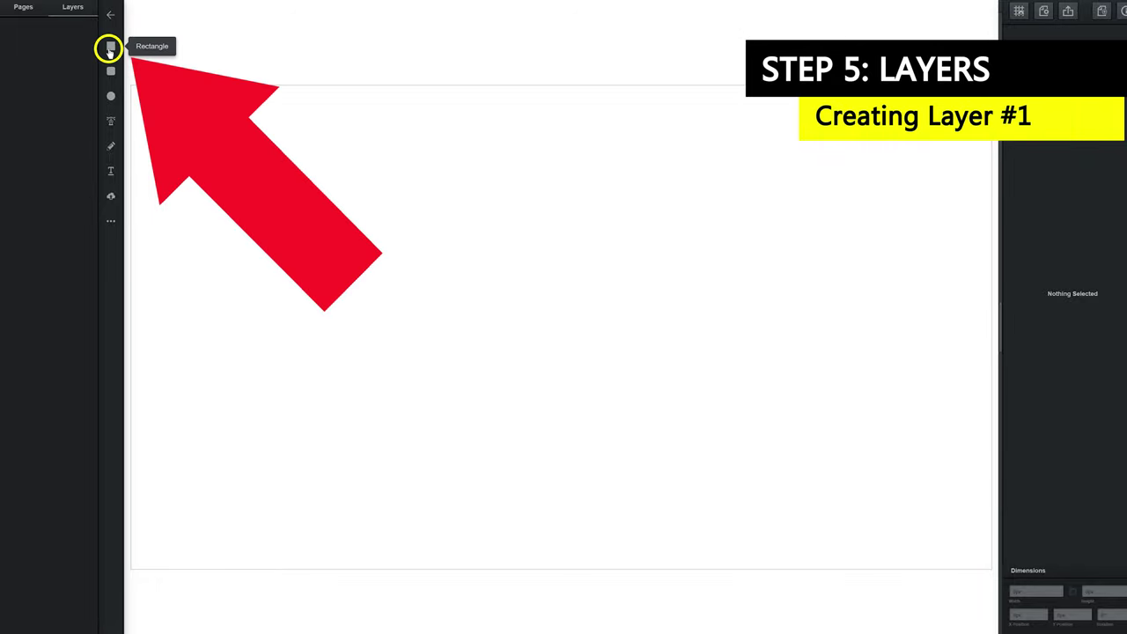
Draw a rectangle covering the whole artboard and give it a light grey fill.
click(110, 46)
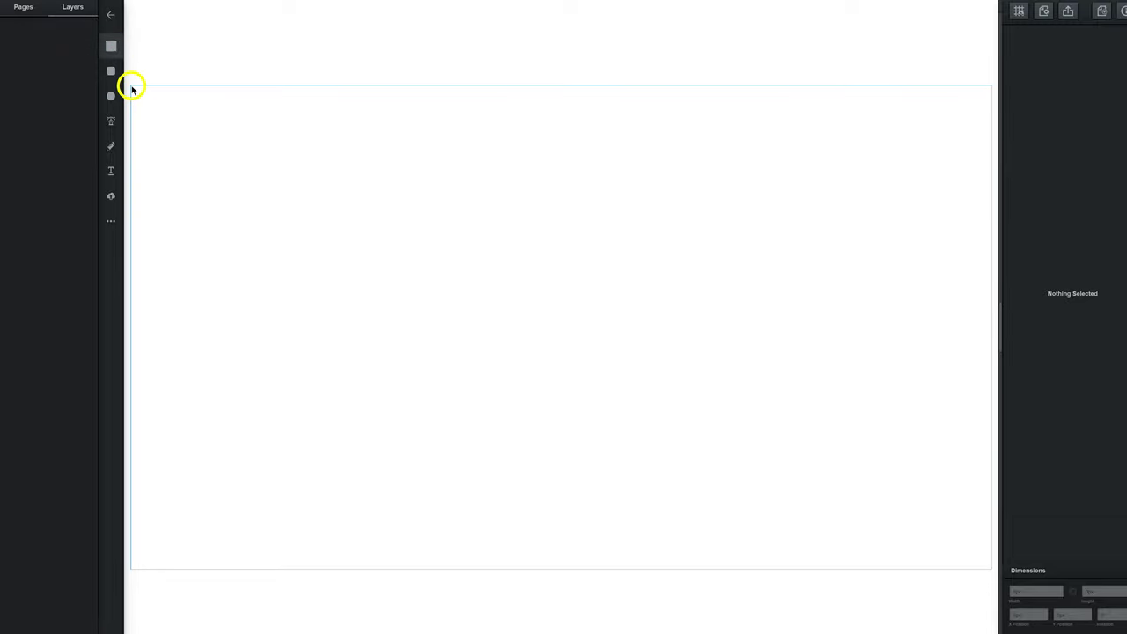
drag(132, 88, 992, 571)
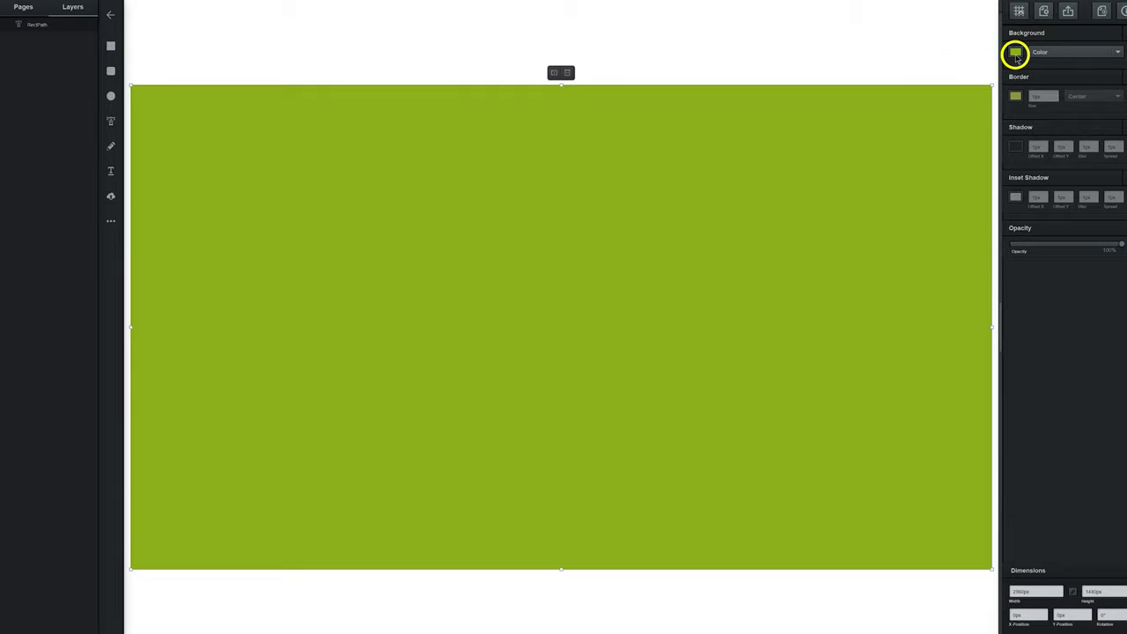
click(1015, 53)
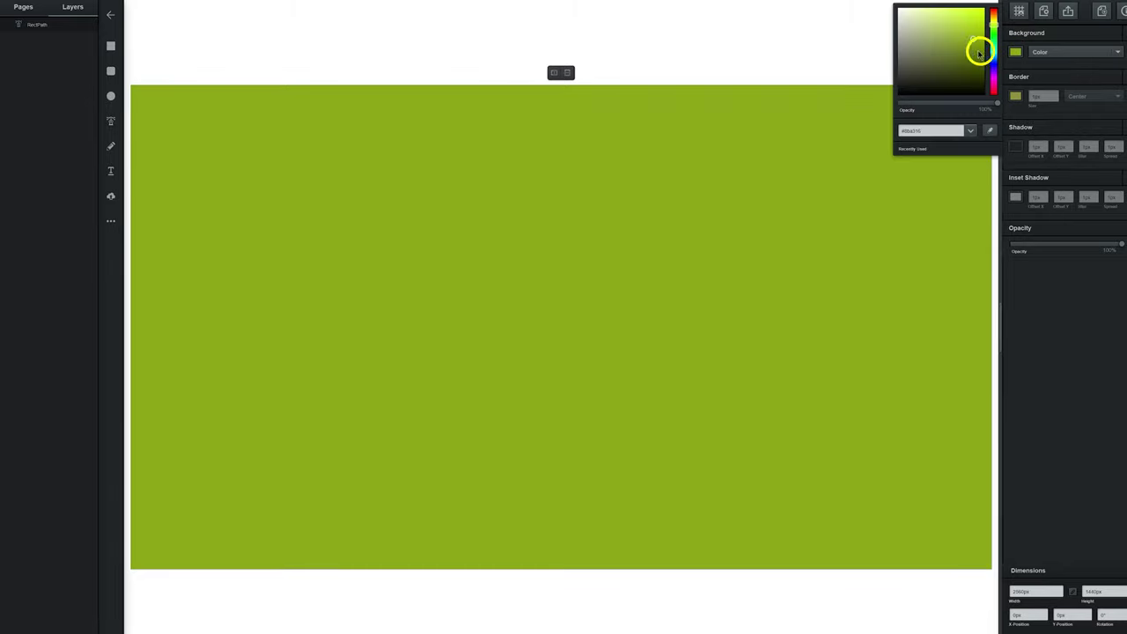
drag(979, 47, 896, 25)
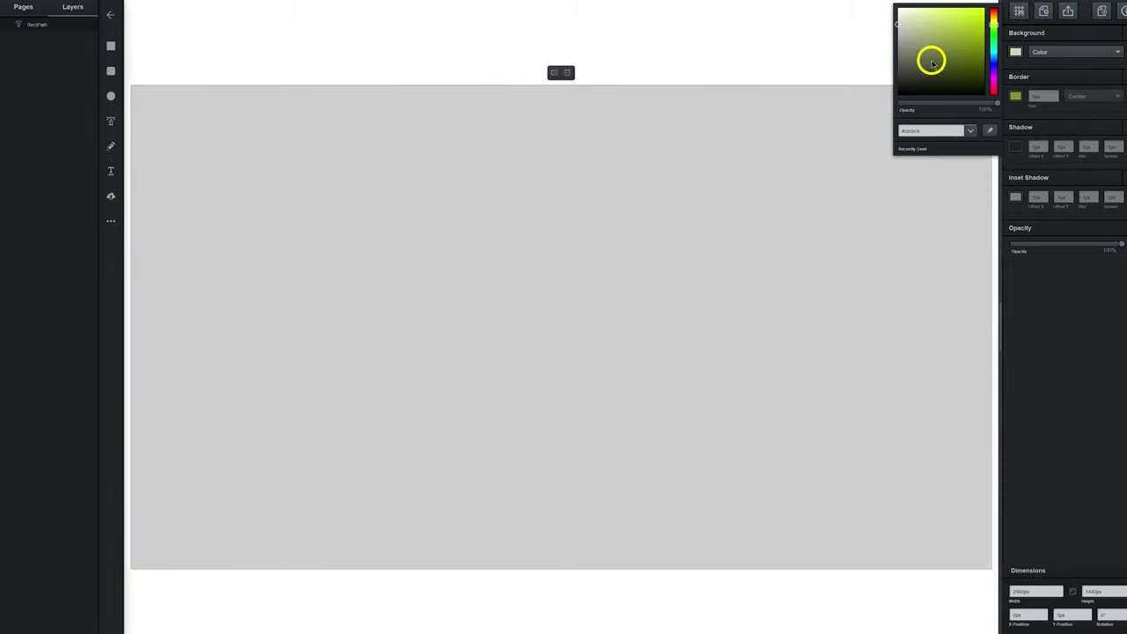
key(Escape)
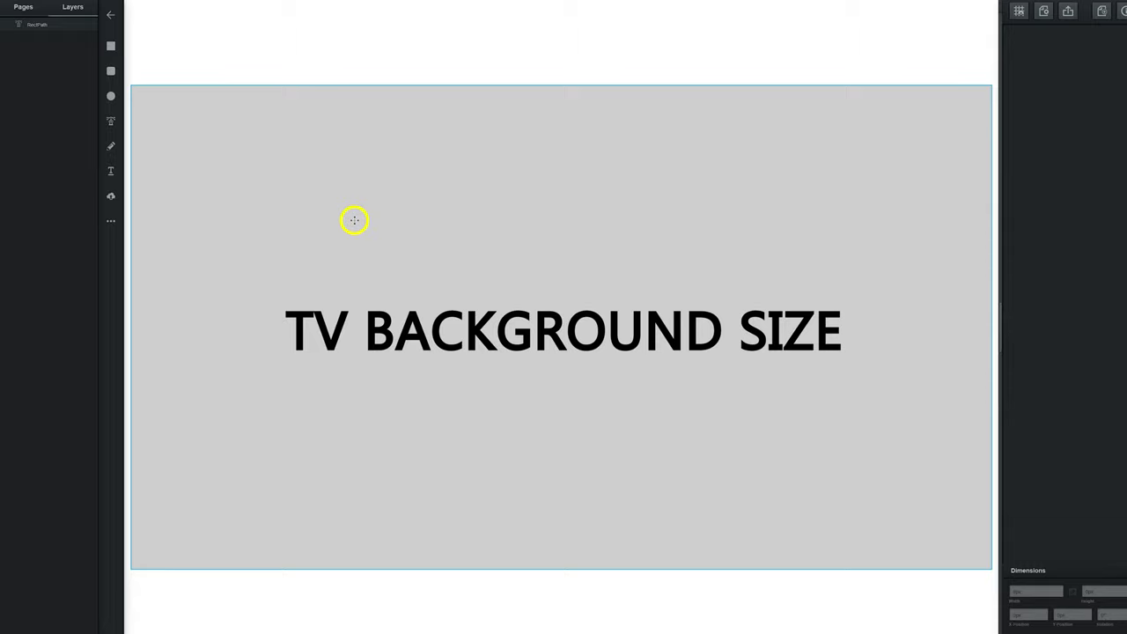
Rename the rectangle's layer to TV and lock it.
double_click(36, 25)
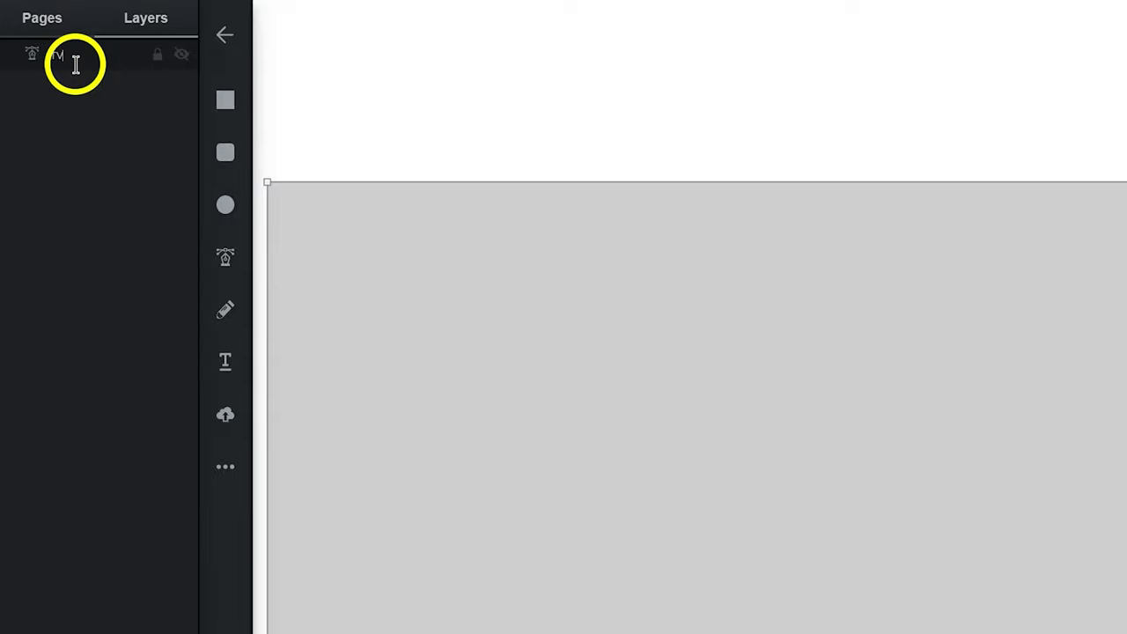
key(Return)
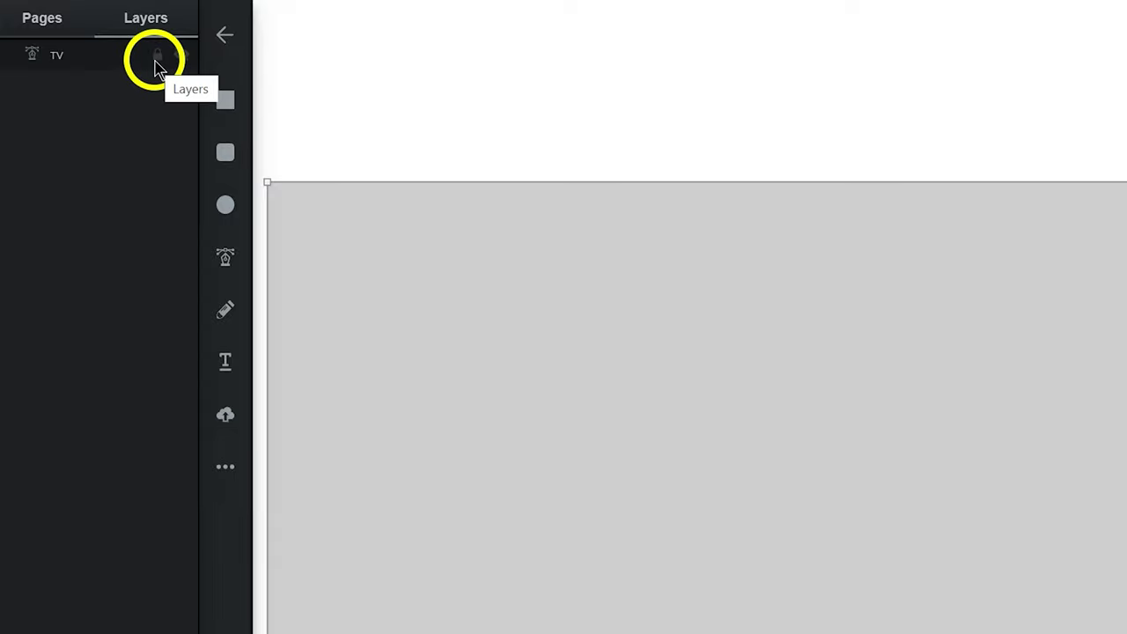
click(155, 56)
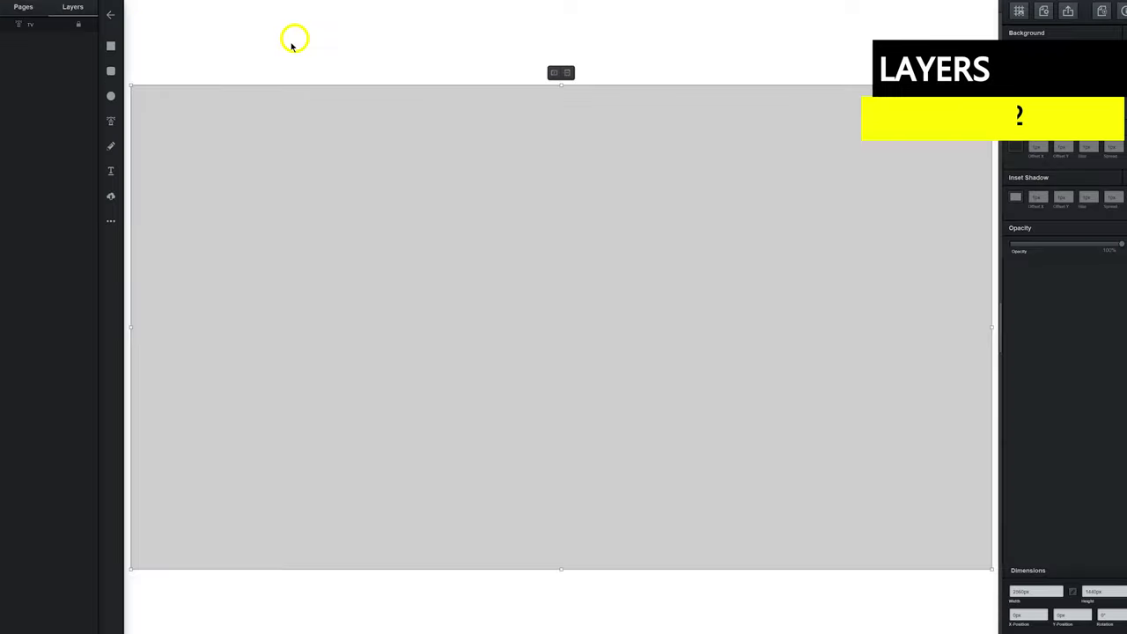
Draw a small rectangle near the top-left corner, unlink its dimensions and set its height to 506 px.
click(110, 47)
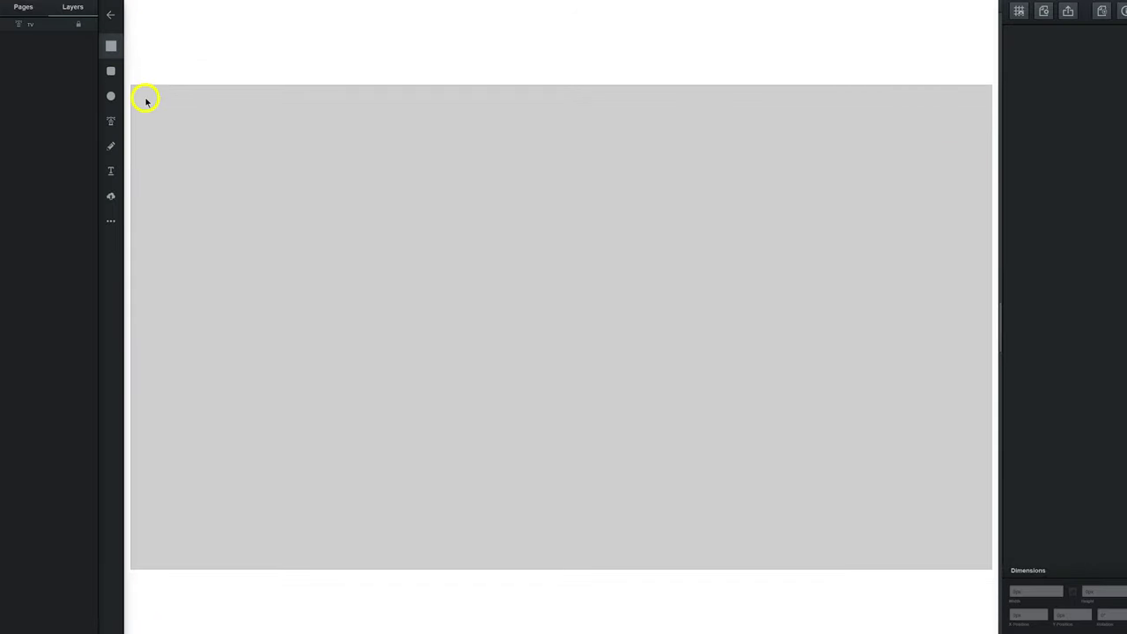
drag(153, 94, 332, 265)
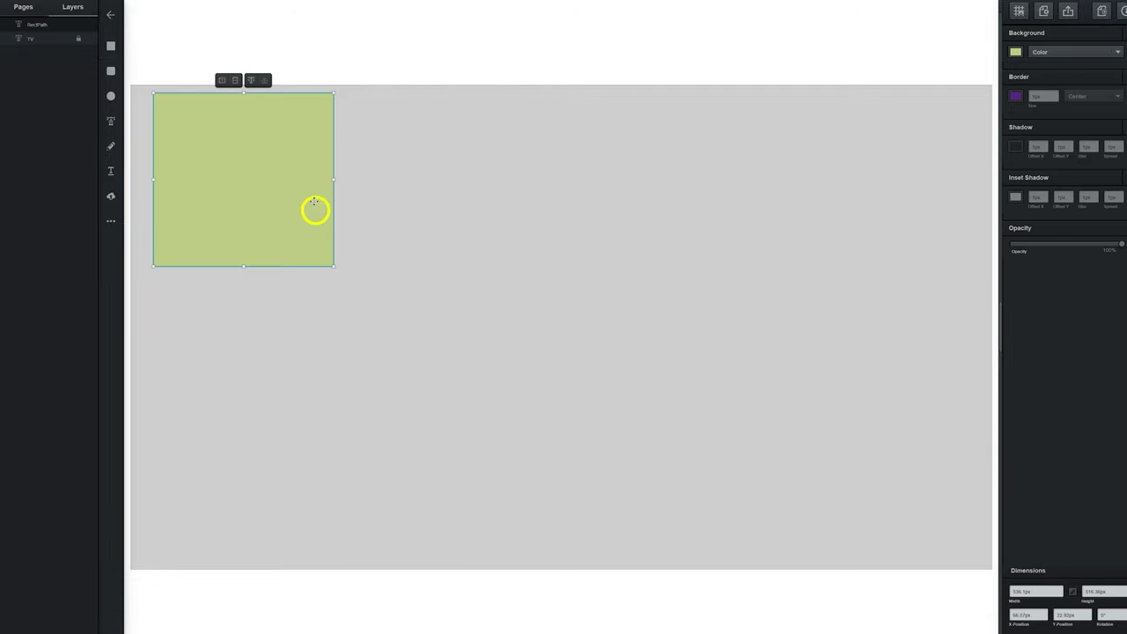
click(262, 200)
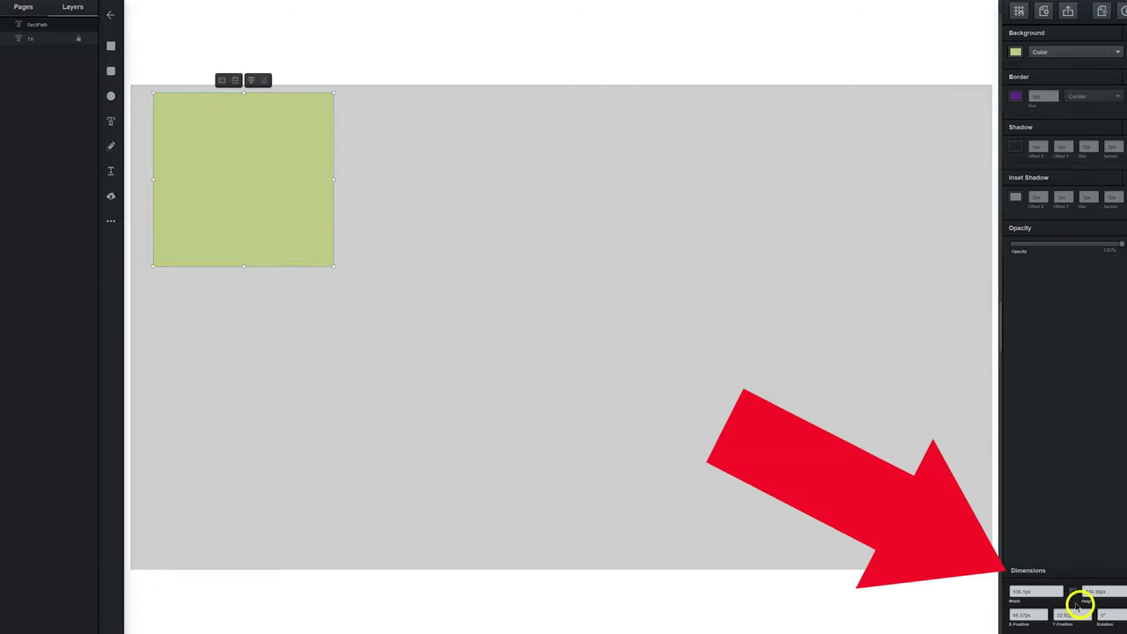
click(1028, 593)
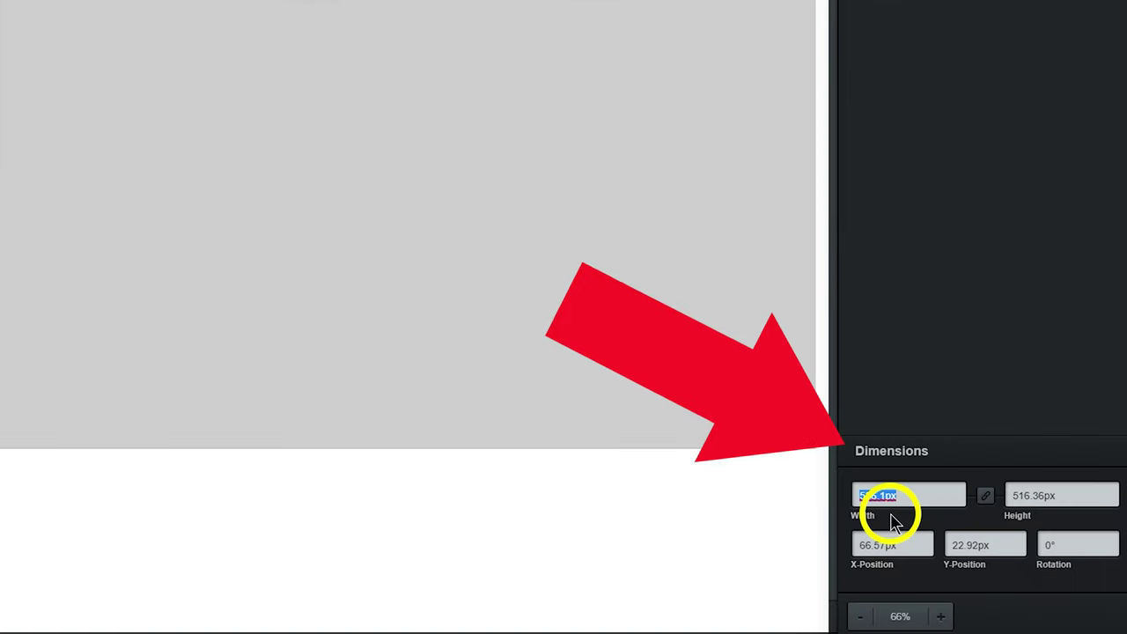
text(444.09)
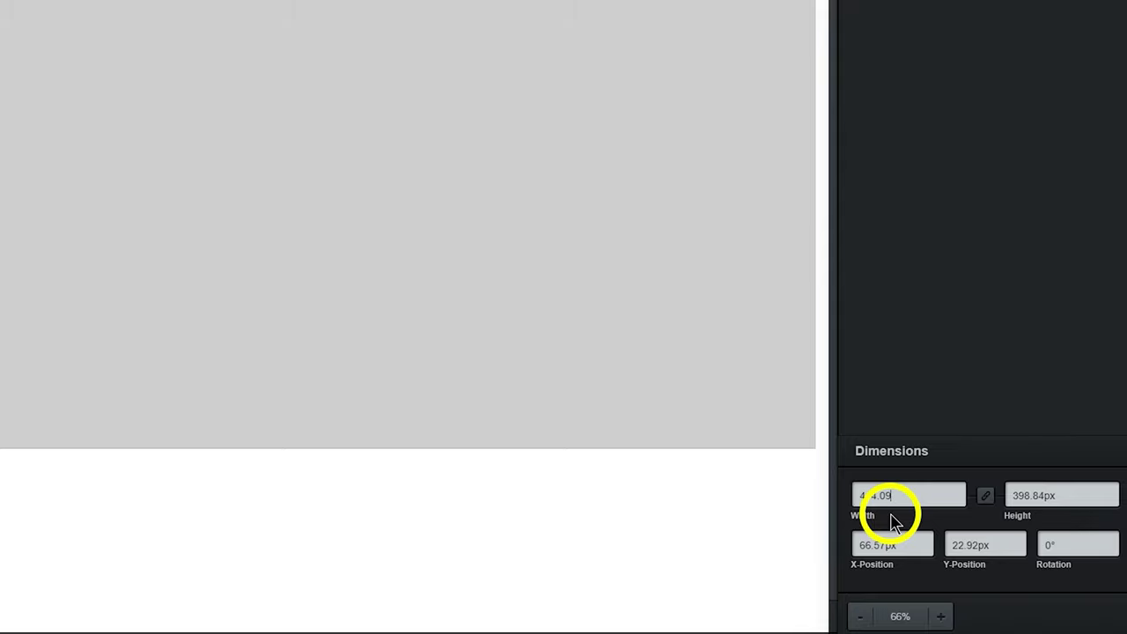
key(Tab)
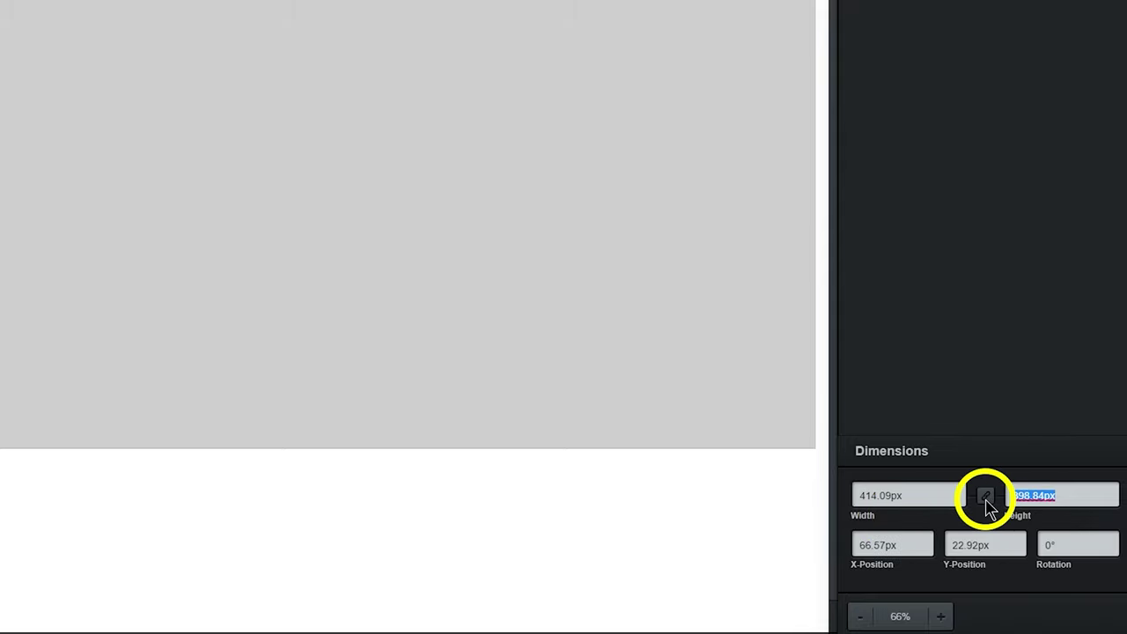
click(987, 500)
click(1057, 493)
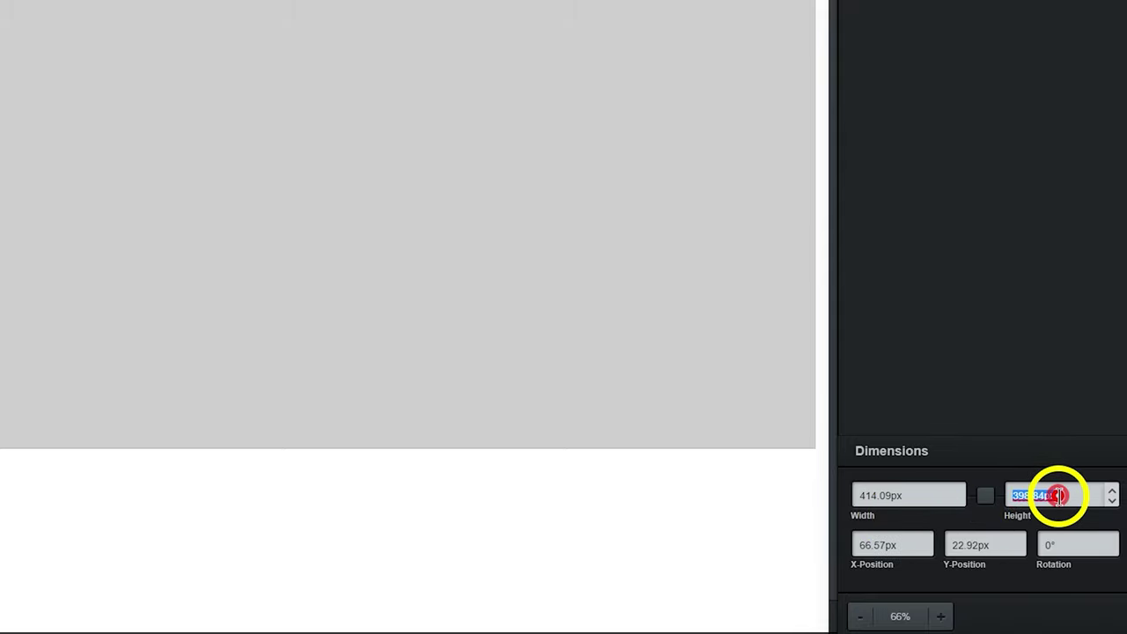
text(506.07)
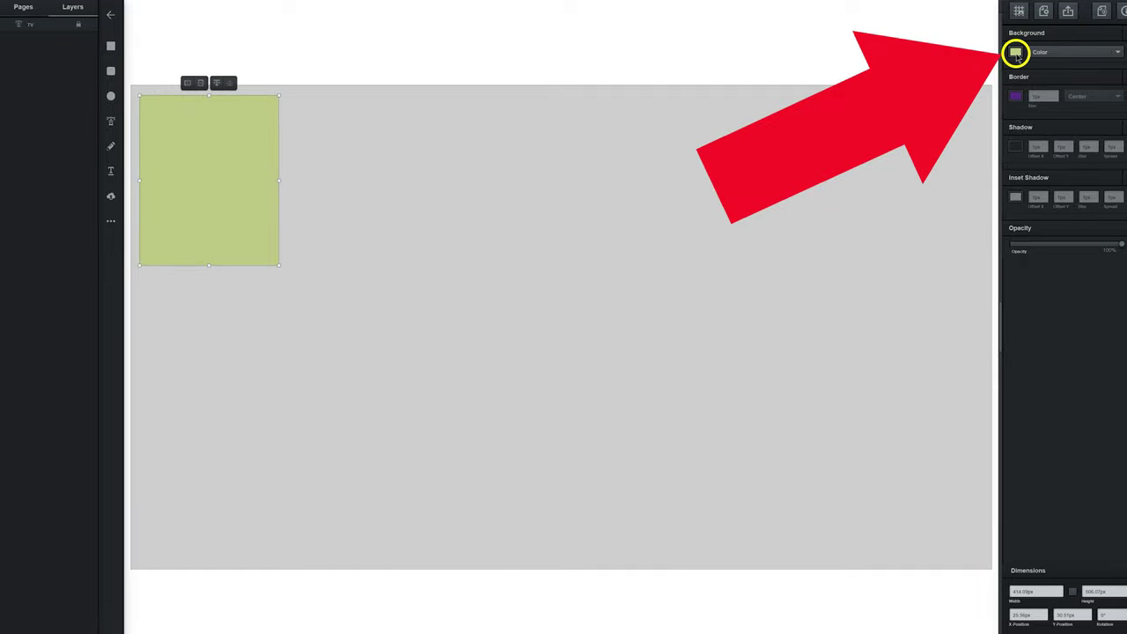
Give the rectangle a pale yellow fill and fit it into the top-left corner.
click(1016, 54)
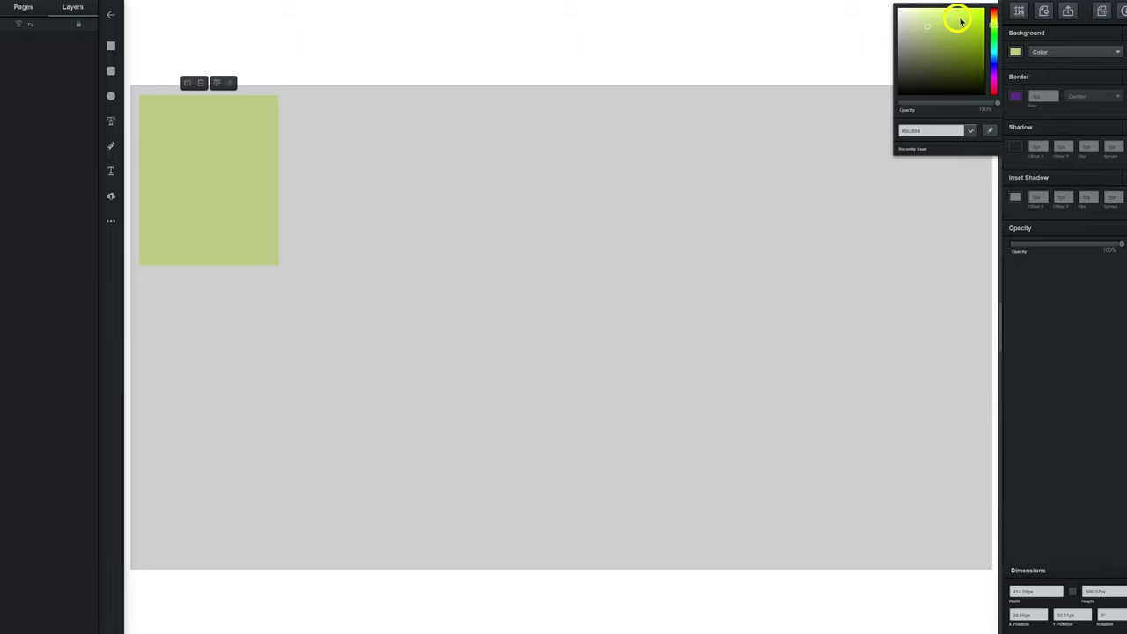
drag(996, 23, 994, 24)
click(981, 13)
click(252, 208)
drag(221, 181, 214, 172)
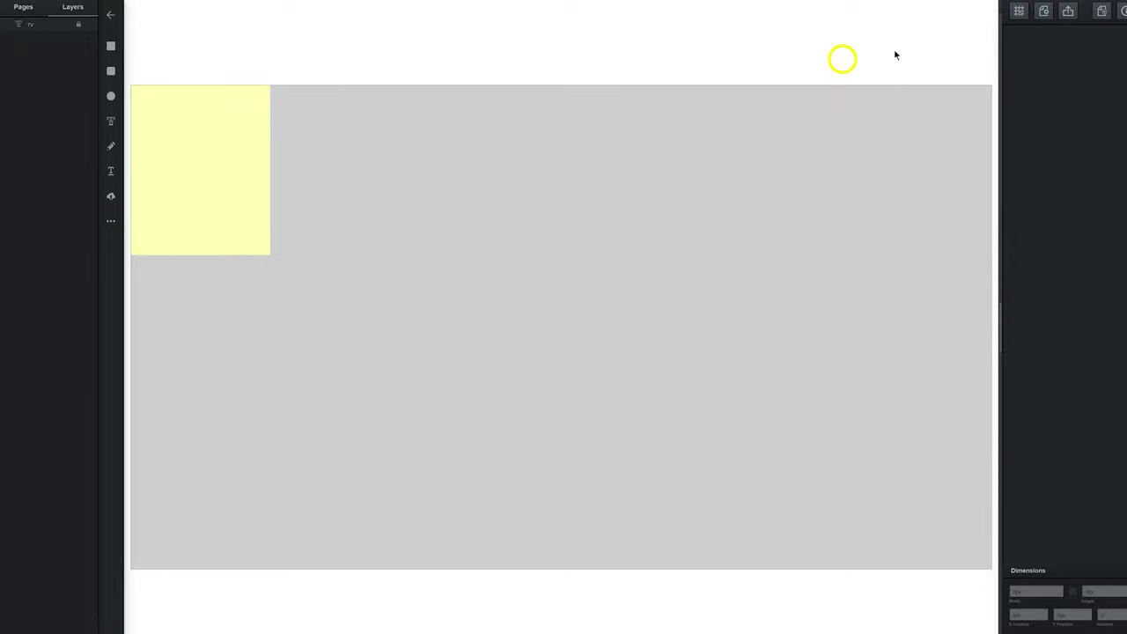
Set the grid option to None and nudge the yellow rectangle flush against the canvas edge.
click(1019, 12)
click(1019, 13)
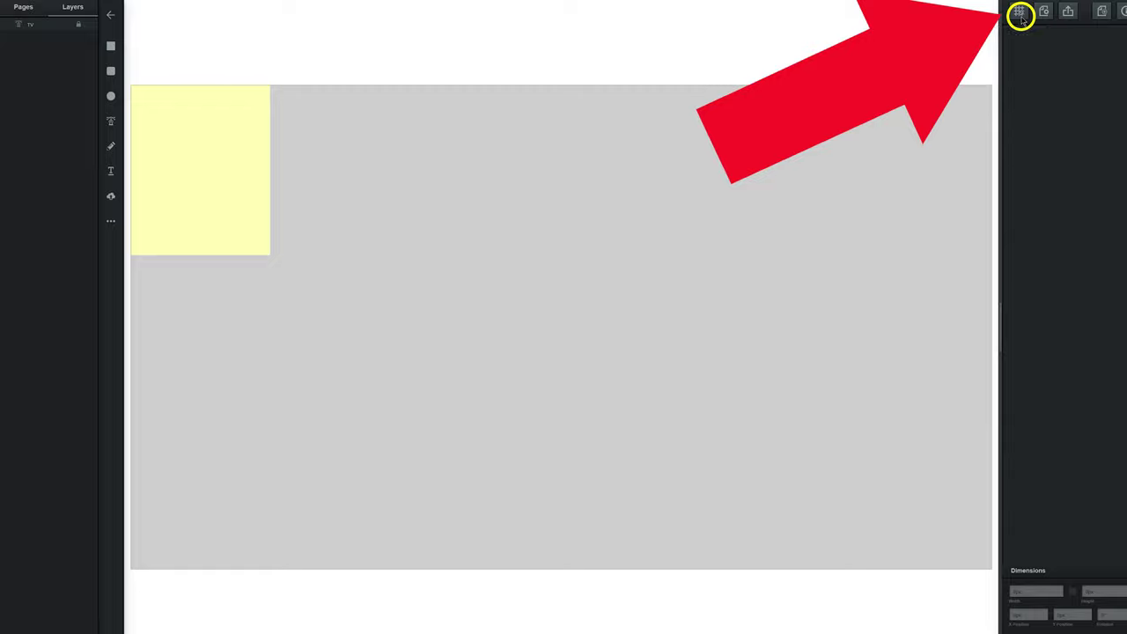
click(1019, 12)
click(1017, 63)
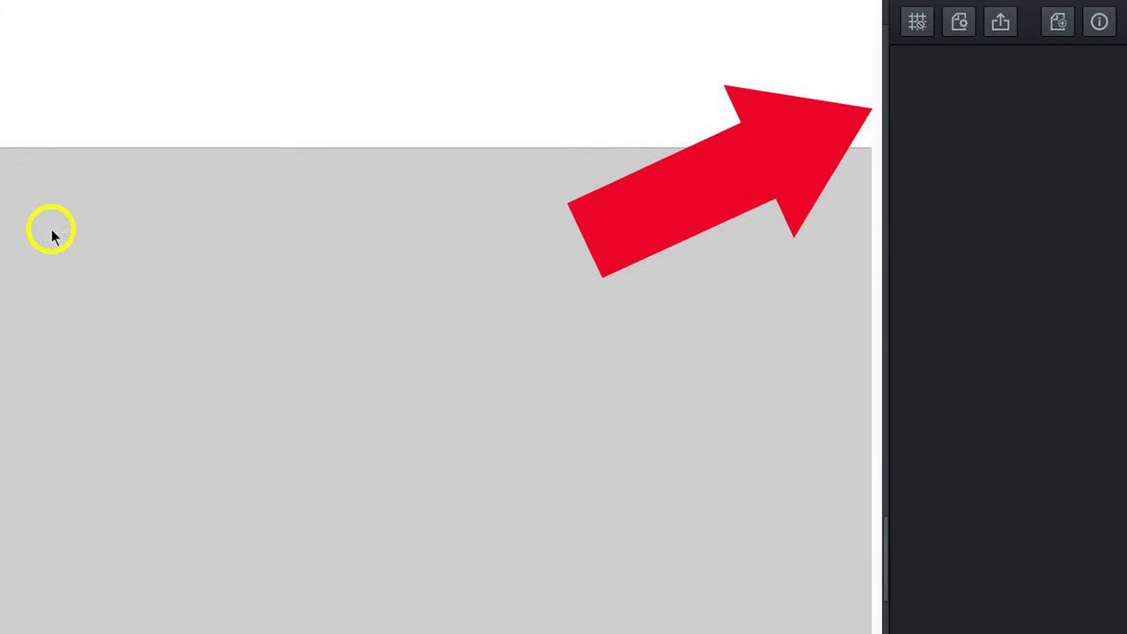
click(223, 158)
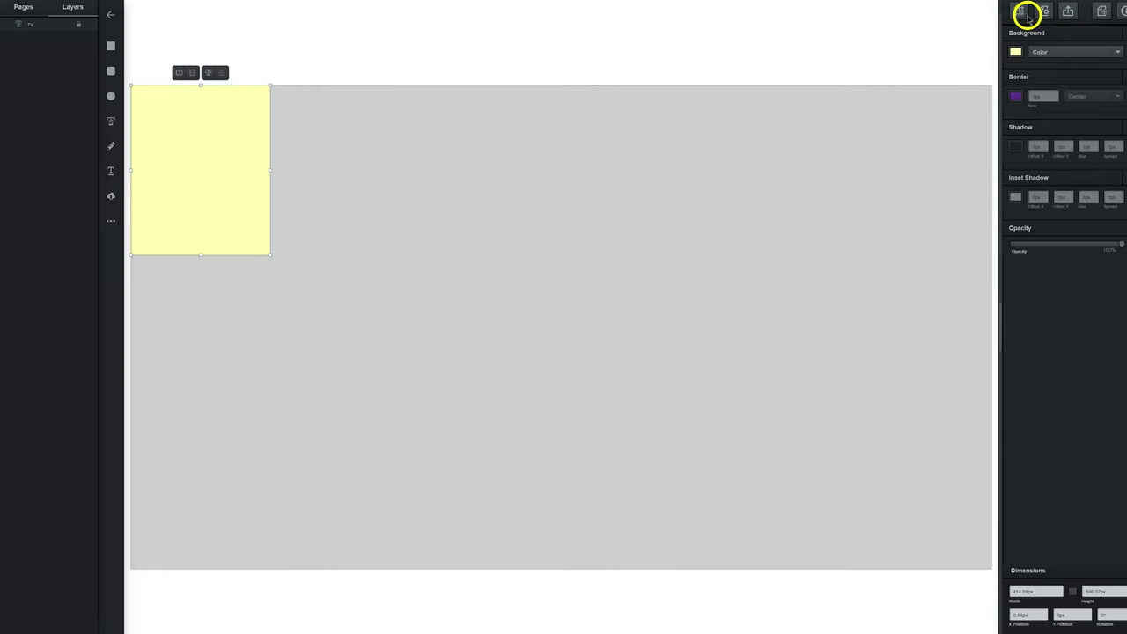
click(1025, 12)
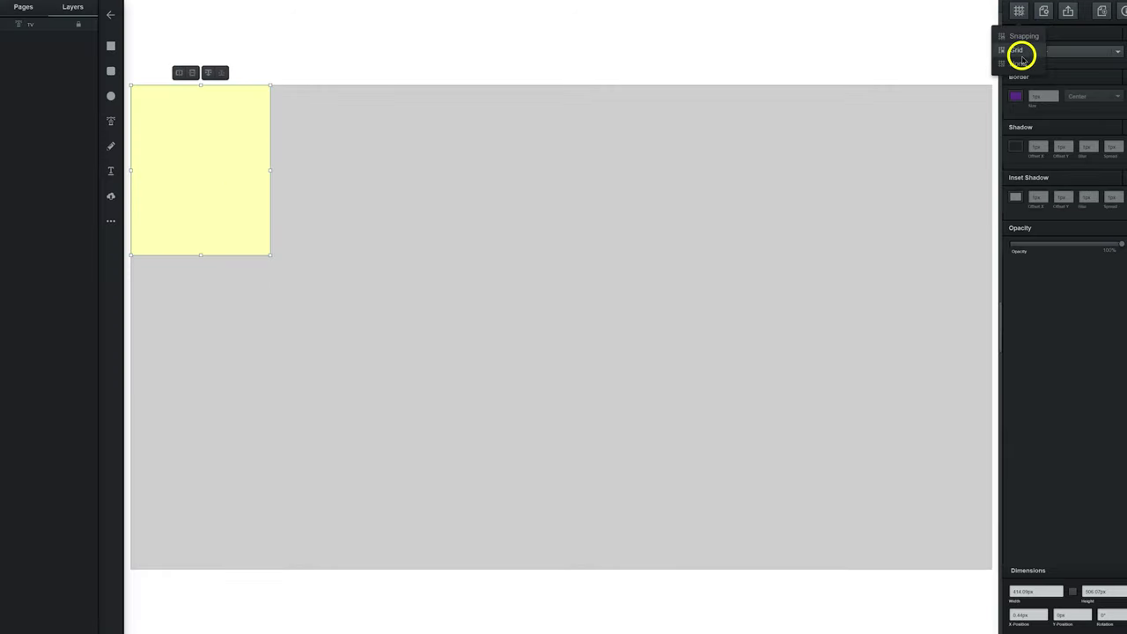
click(1017, 62)
click(236, 158)
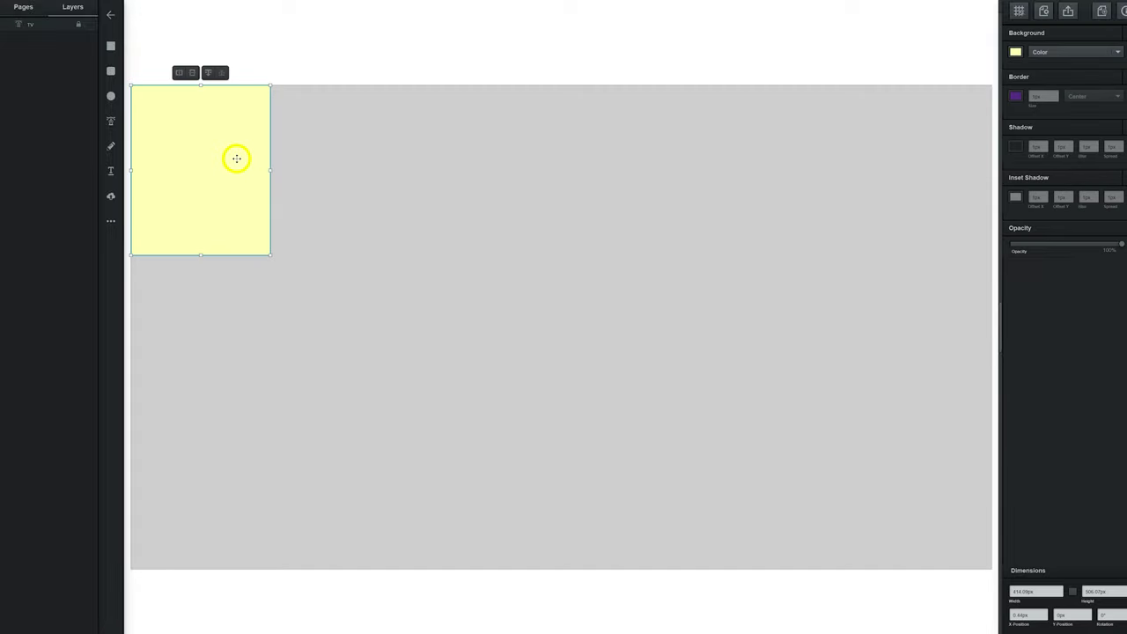
drag(236, 159, 237, 159)
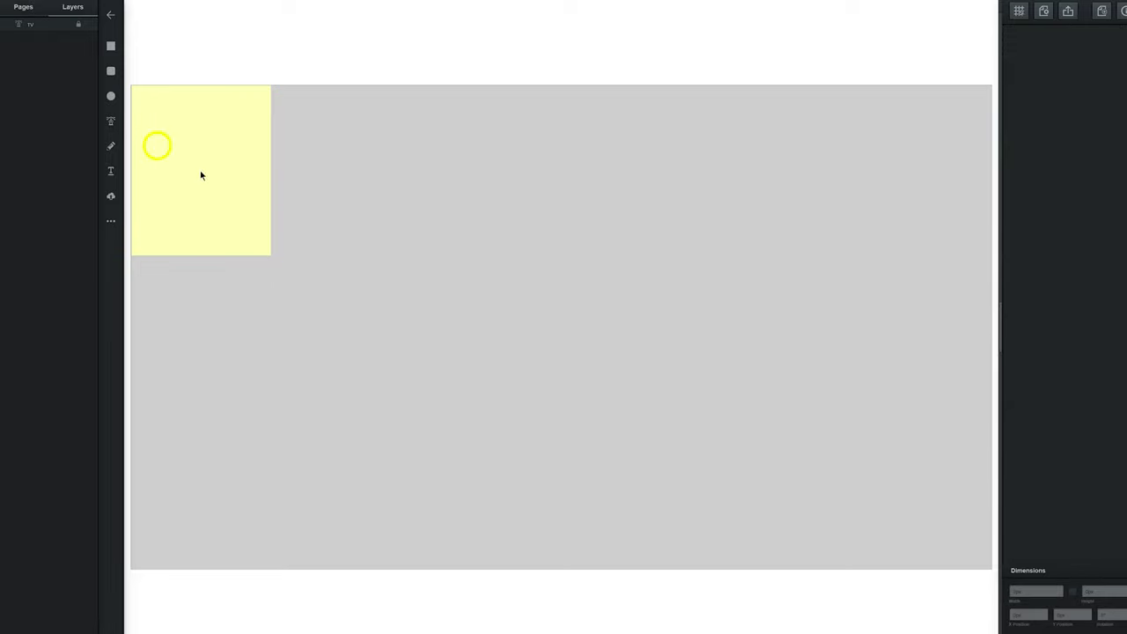
Paste a copy of the yellow rectangle into the bottom-left corner.
click(242, 133)
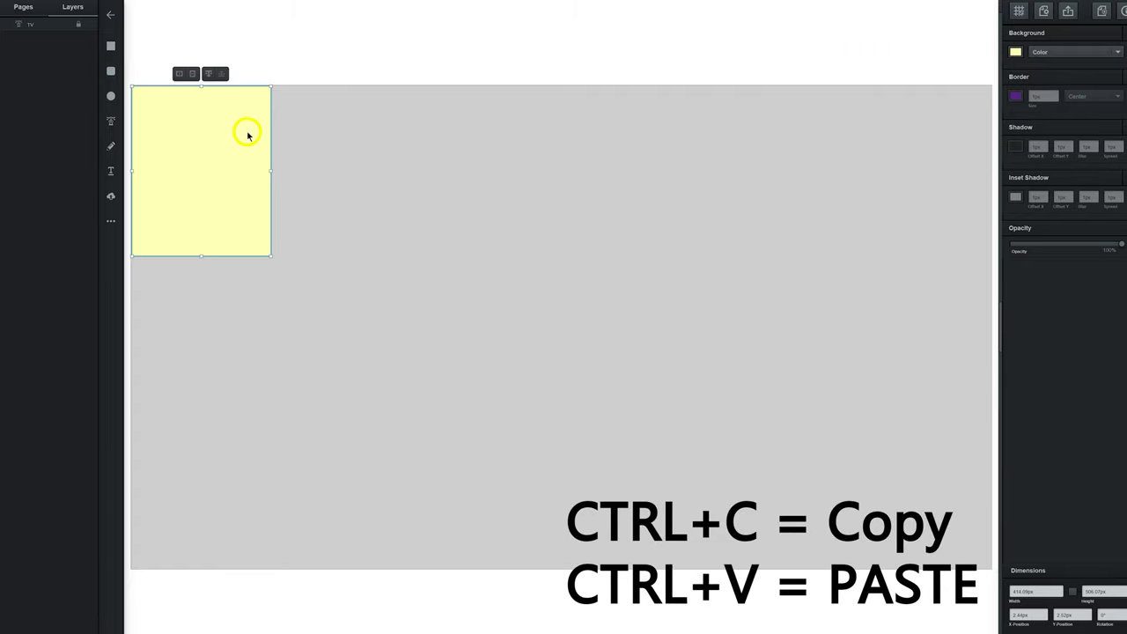
key(ctrl+v)
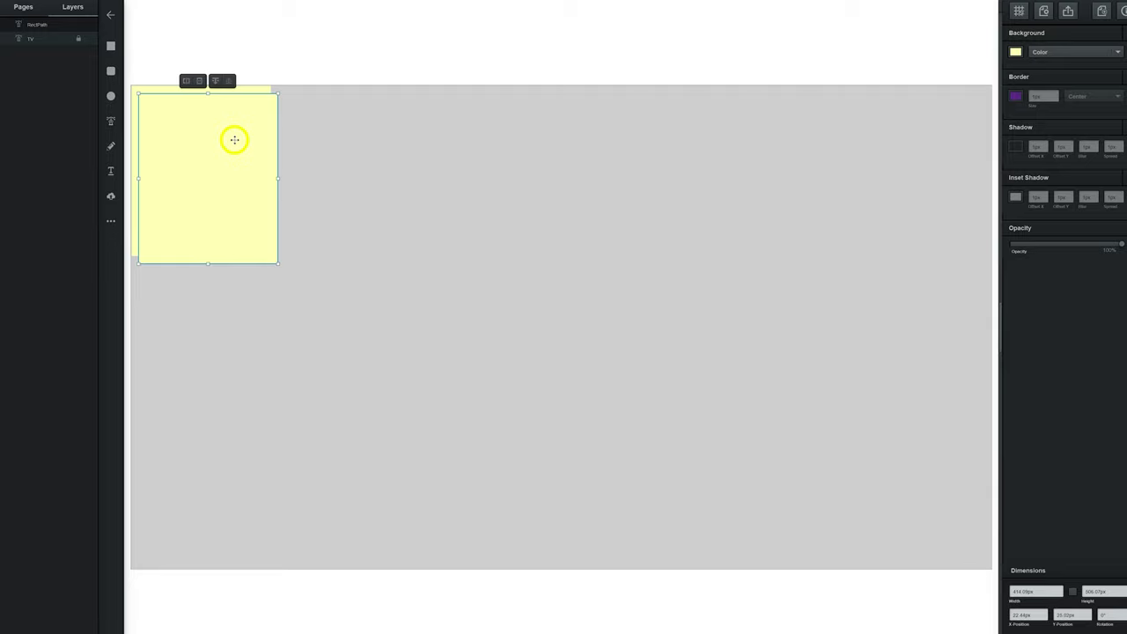
drag(208, 133, 201, 441)
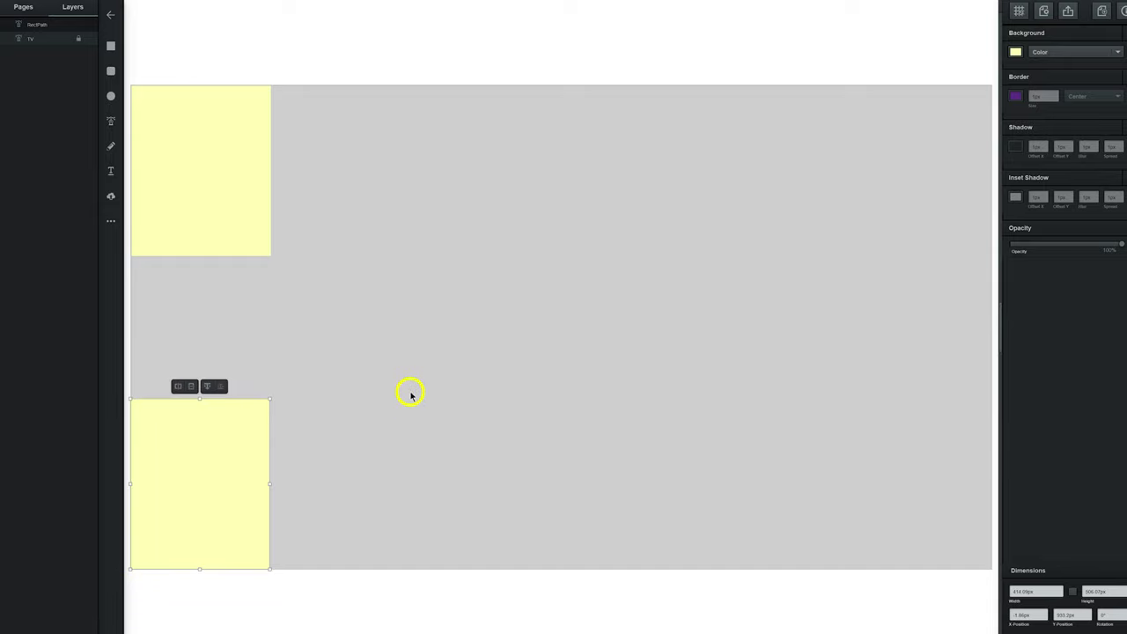
Draw a rectangle across the canvas centre and set its height to 423 px.
click(111, 46)
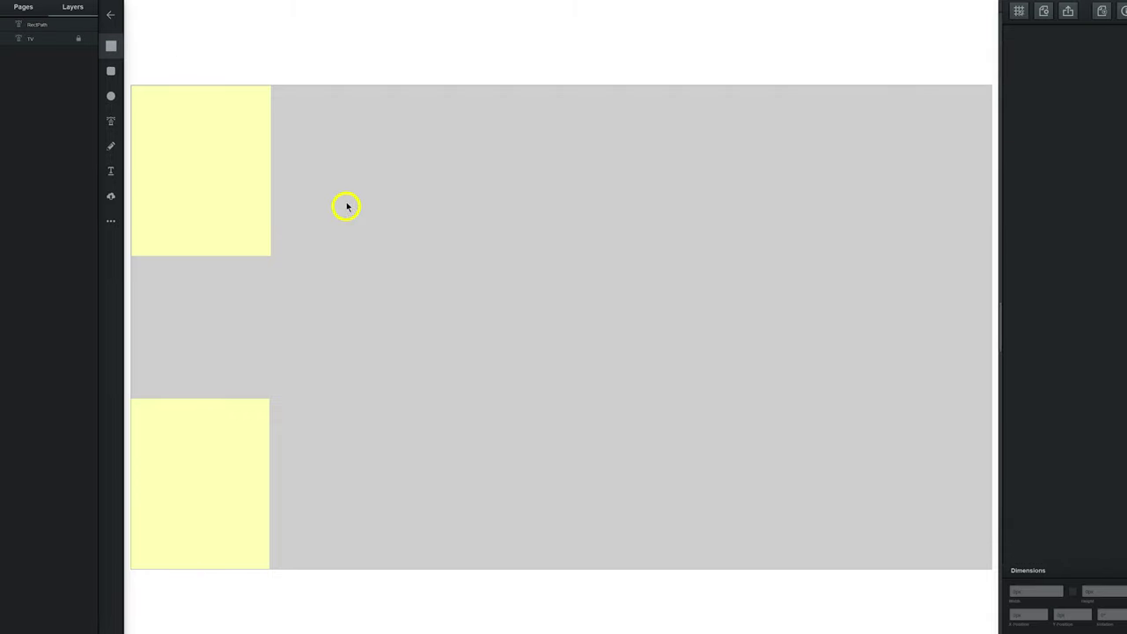
drag(345, 201, 834, 371)
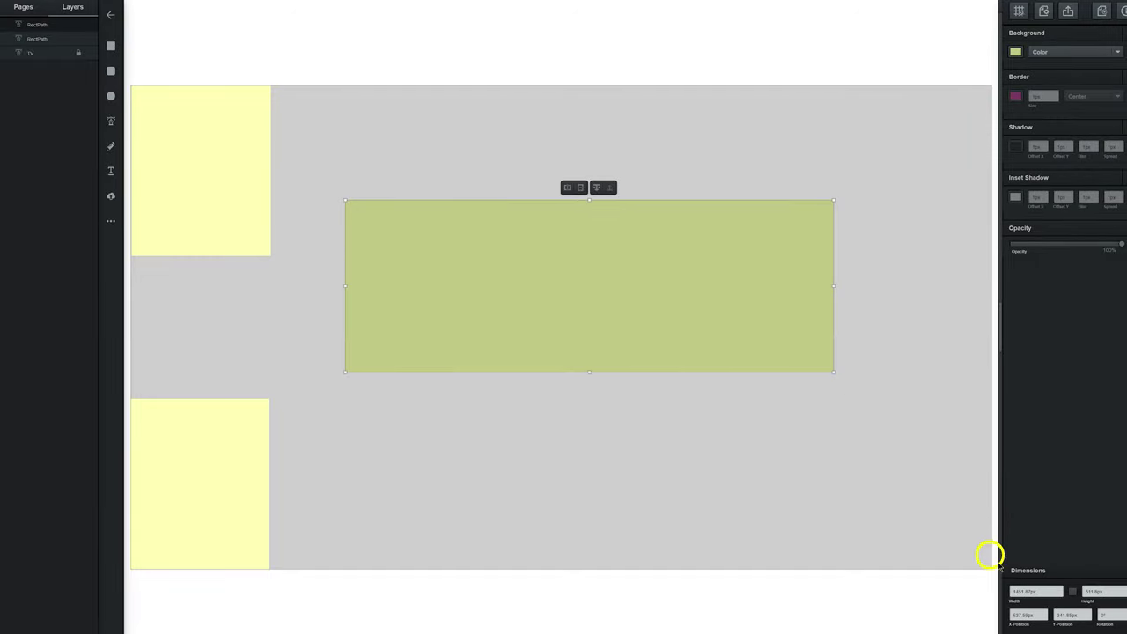
click(1040, 592)
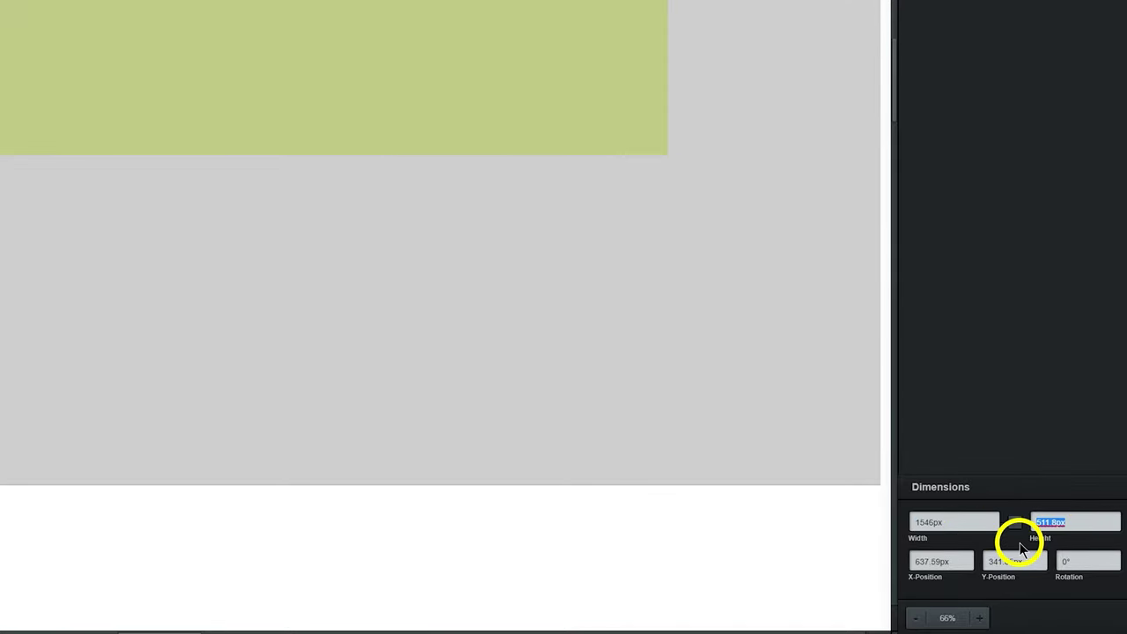
text(423)
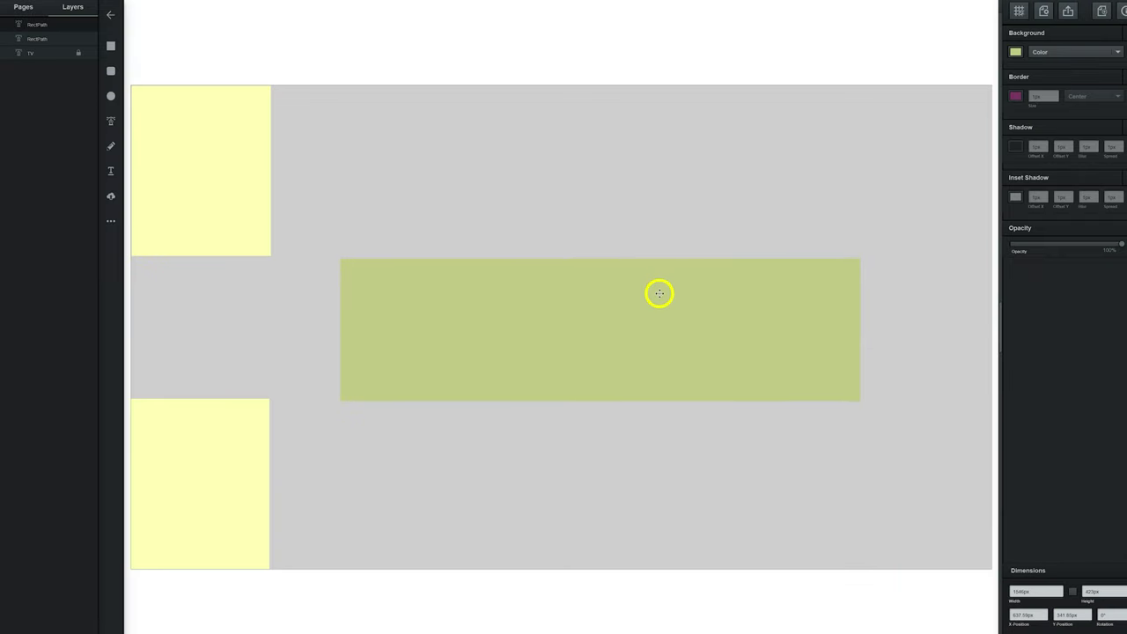
click(660, 293)
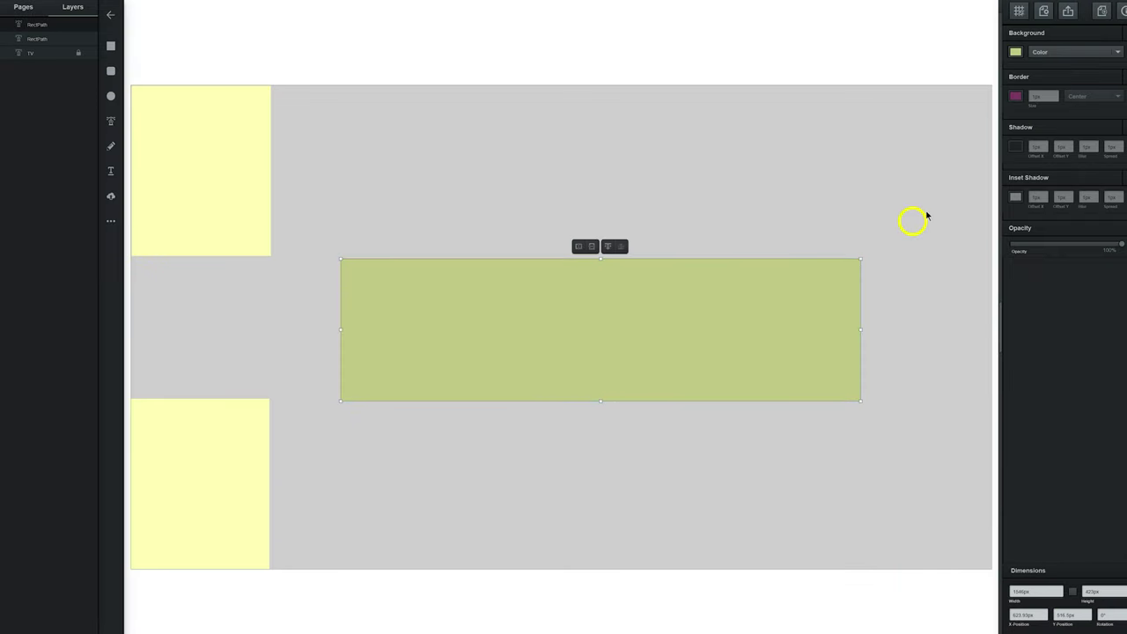
Fill the centre rectangle pale green and rename its layer DesktopMin-Mobile.
click(1016, 52)
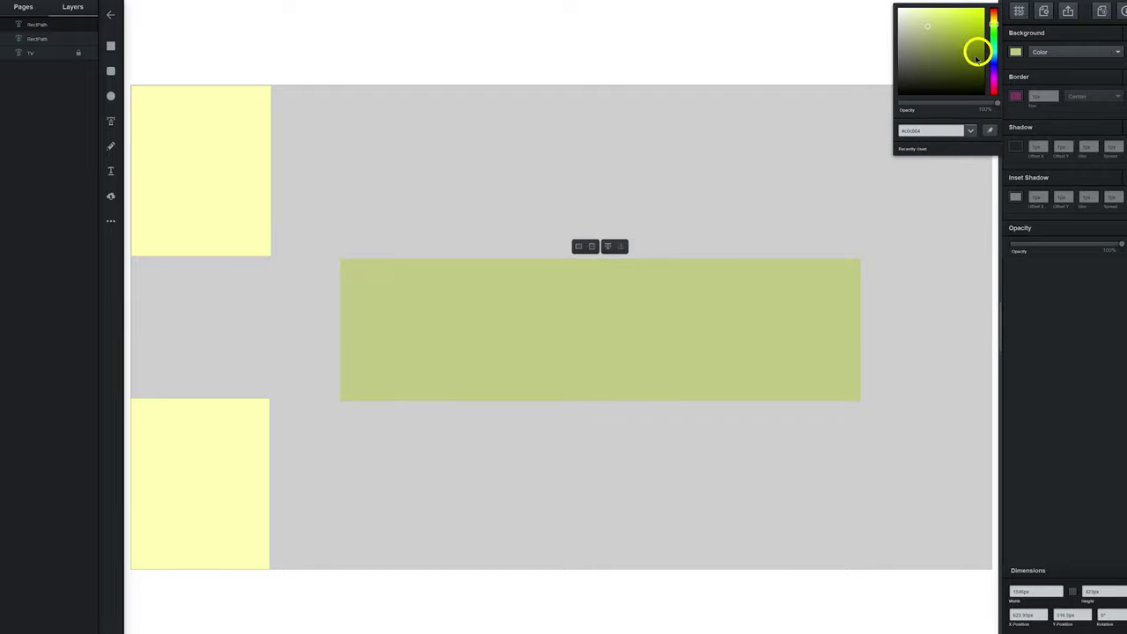
mouse_move(961, 21)
mouse_down()
mouse_move(949, 7)
mouse_move(925, 10)
mouse_move(996, 9)
mouse_up()
click(995, 35)
click(431, 267)
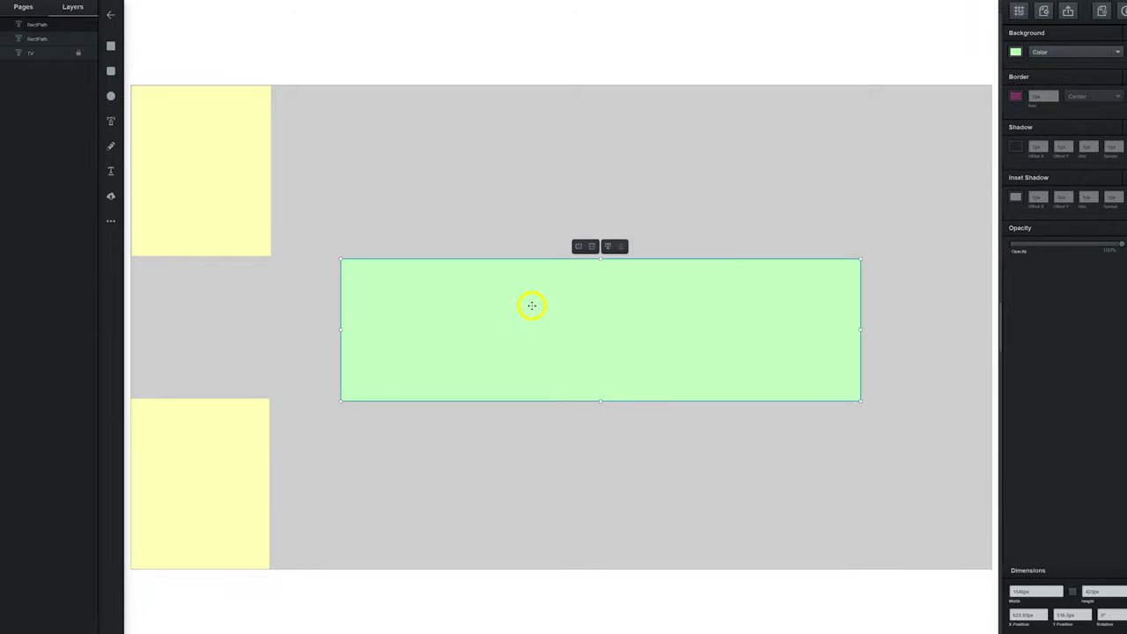
double_click(37, 26)
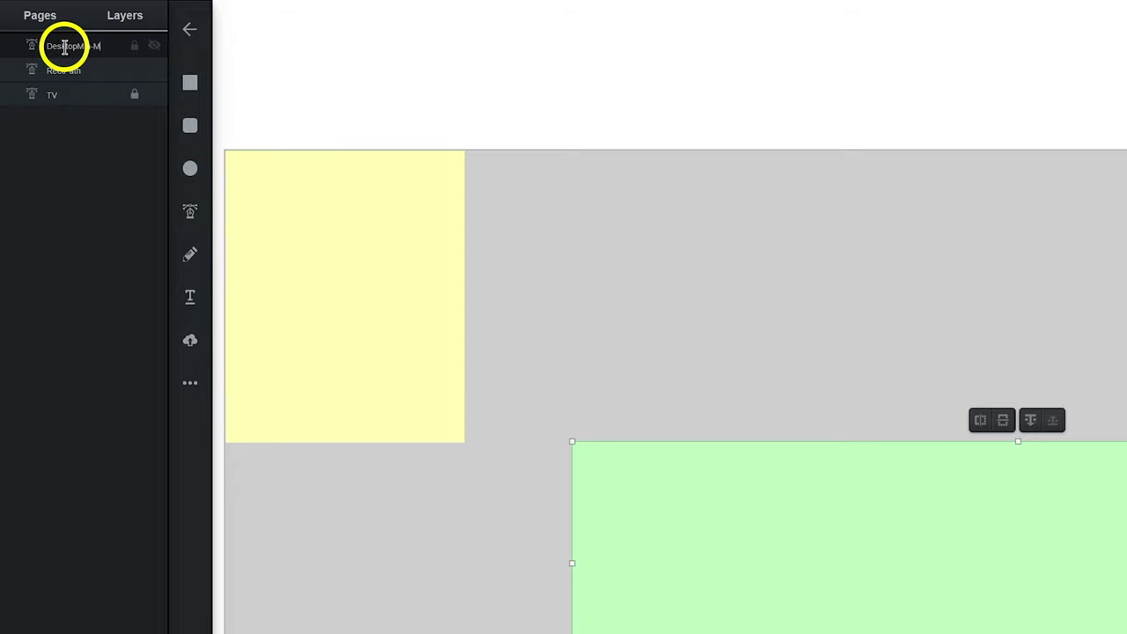
text(DesktopMin-Mobile)
key(Return)
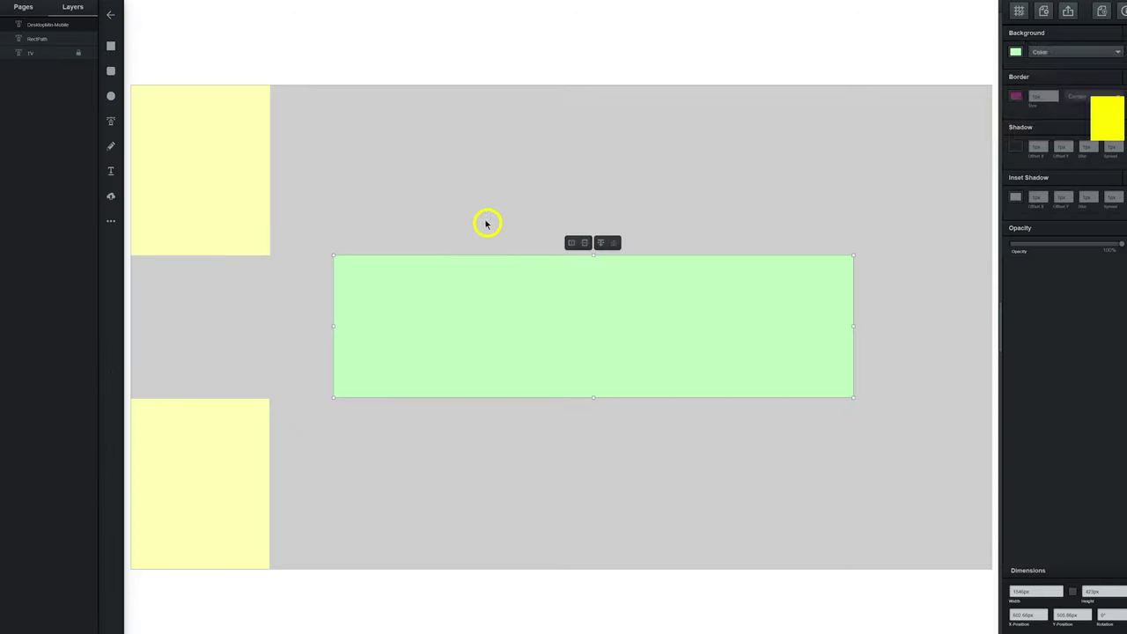
click(425, 207)
Paste a copy of the green rectangle, shift it left and recolour it pale yellow.
click(405, 284)
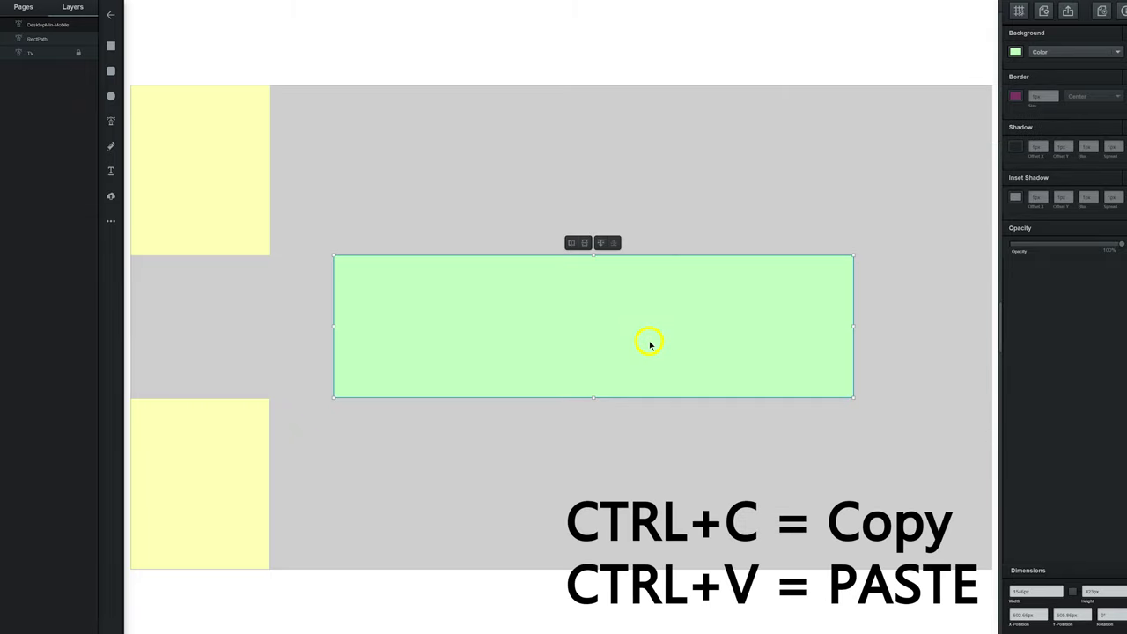
key(ctrl+v)
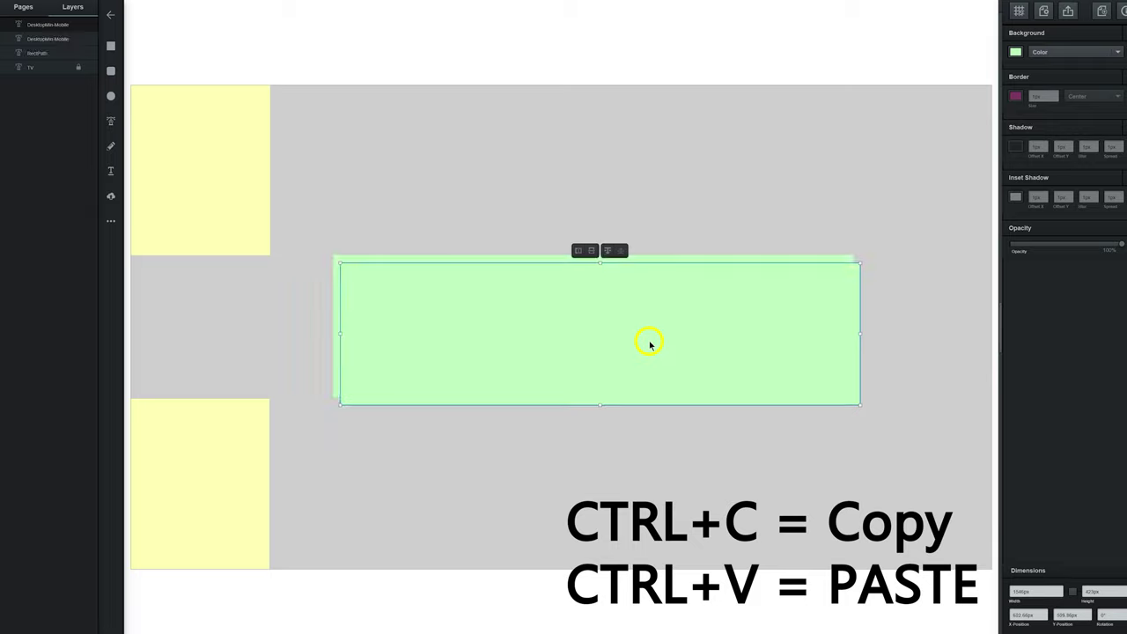
drag(754, 347, 634, 335)
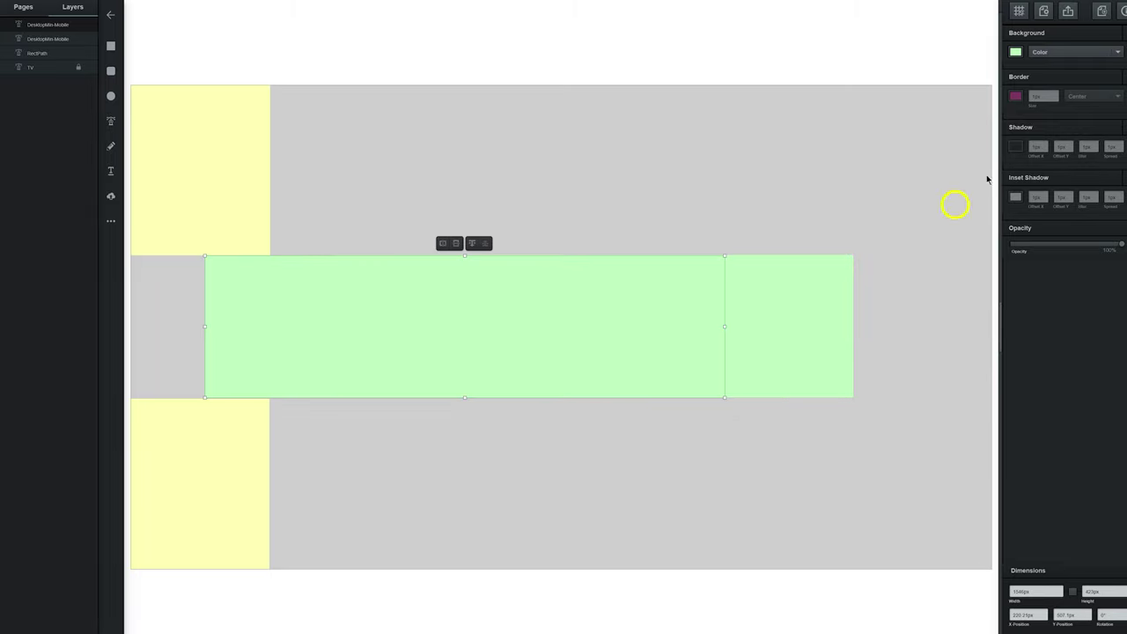
click(1016, 53)
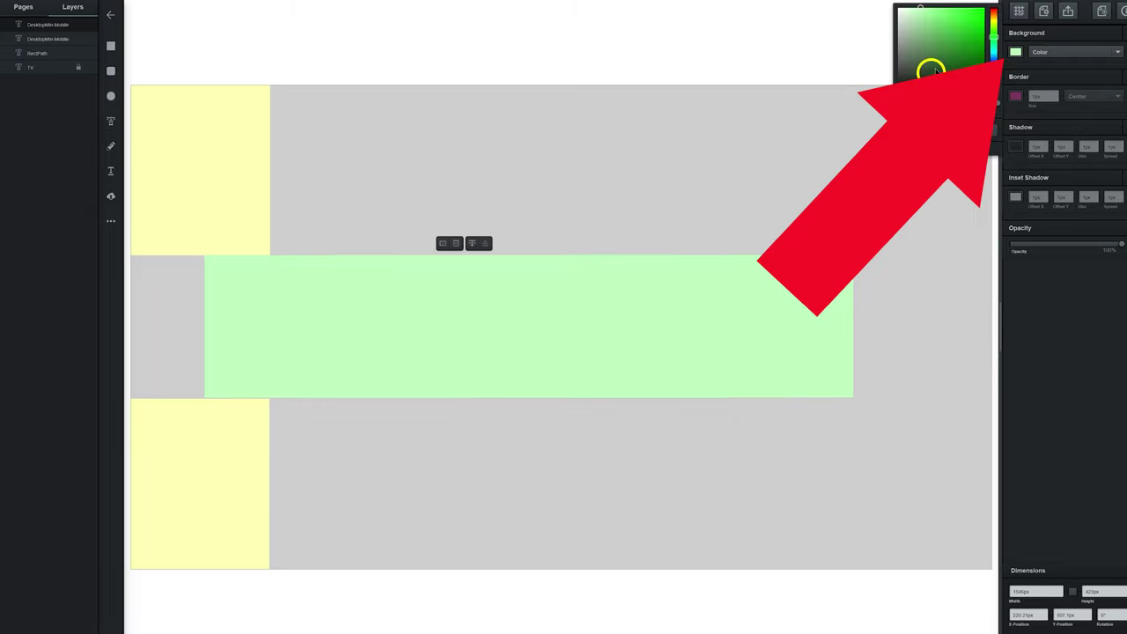
drag(994, 32, 994, 20)
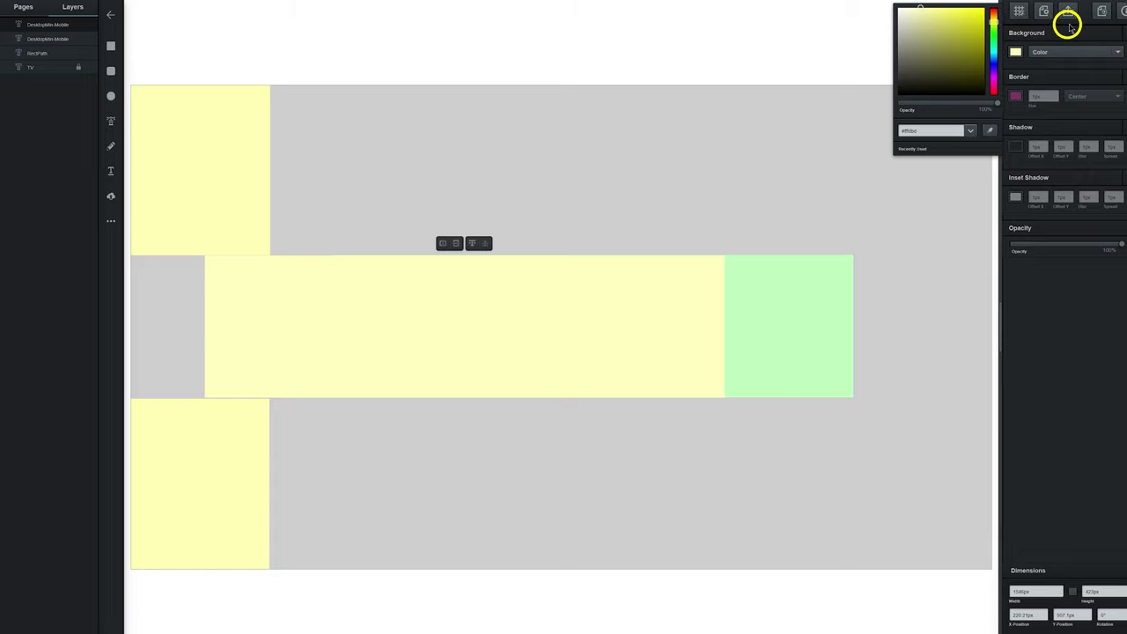
click(636, 315)
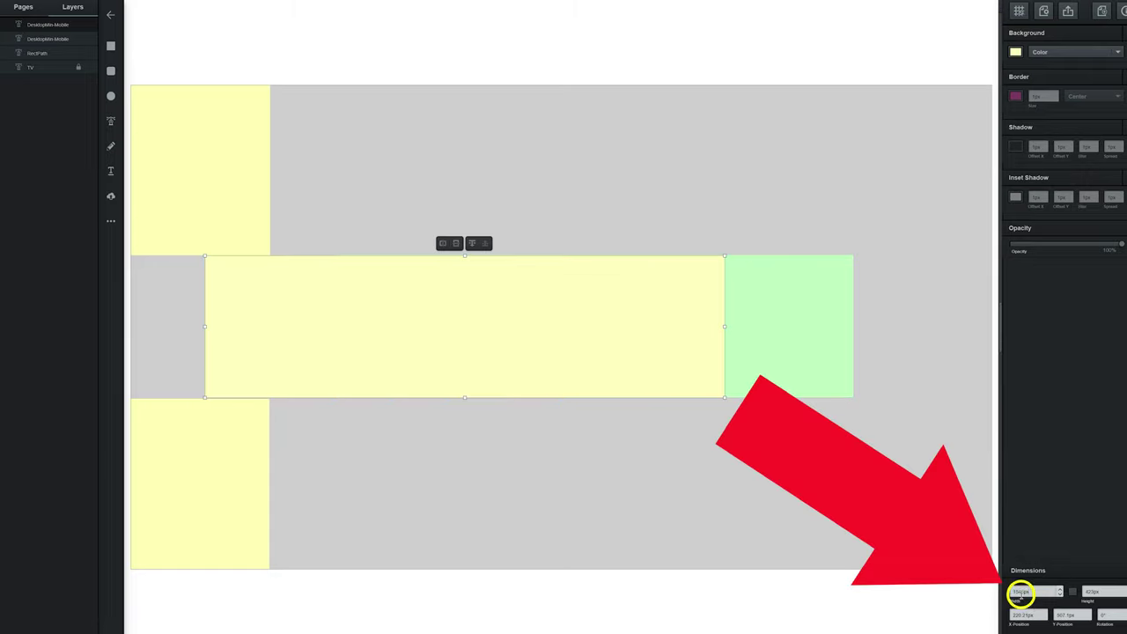
Widen the yellow copy to 1855 px and move it right over the green strip.
click(1019, 592)
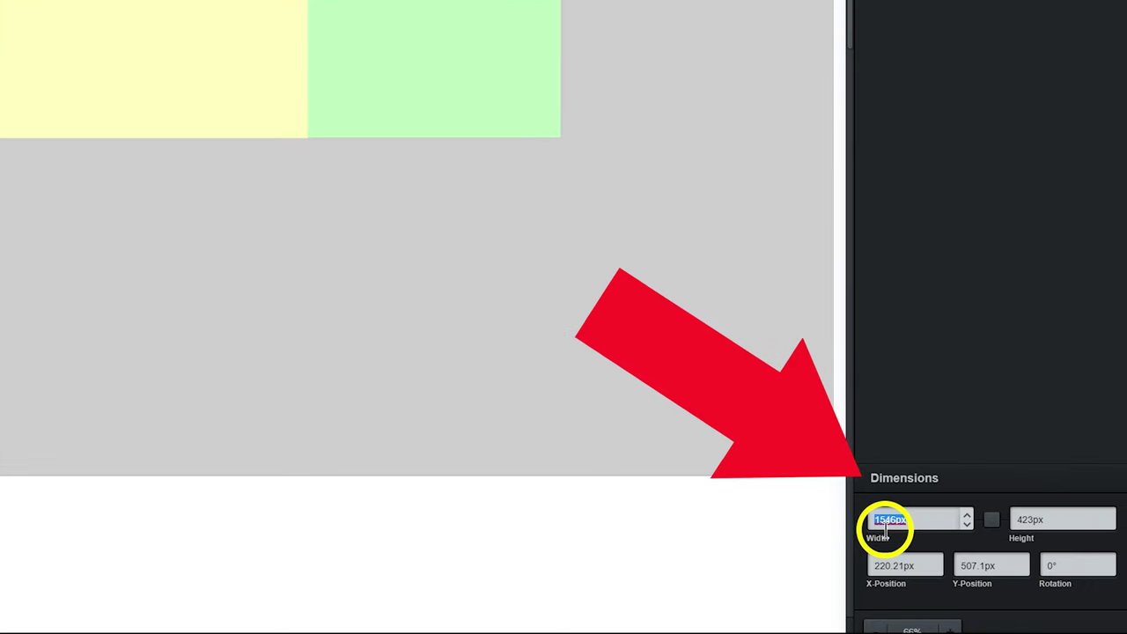
text(55)
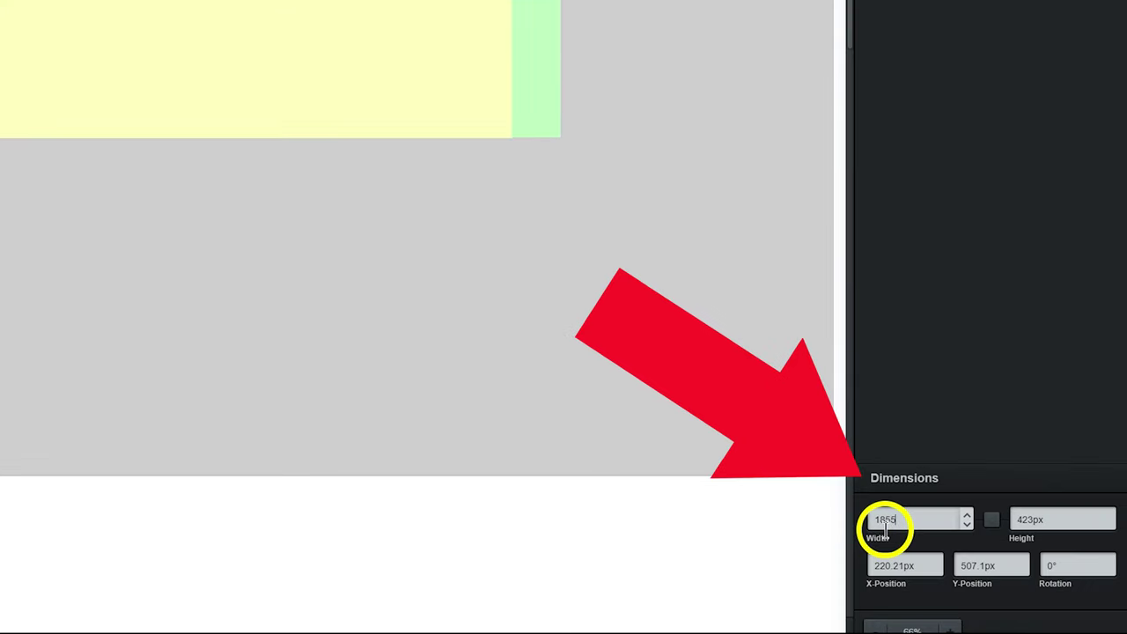
key(Return)
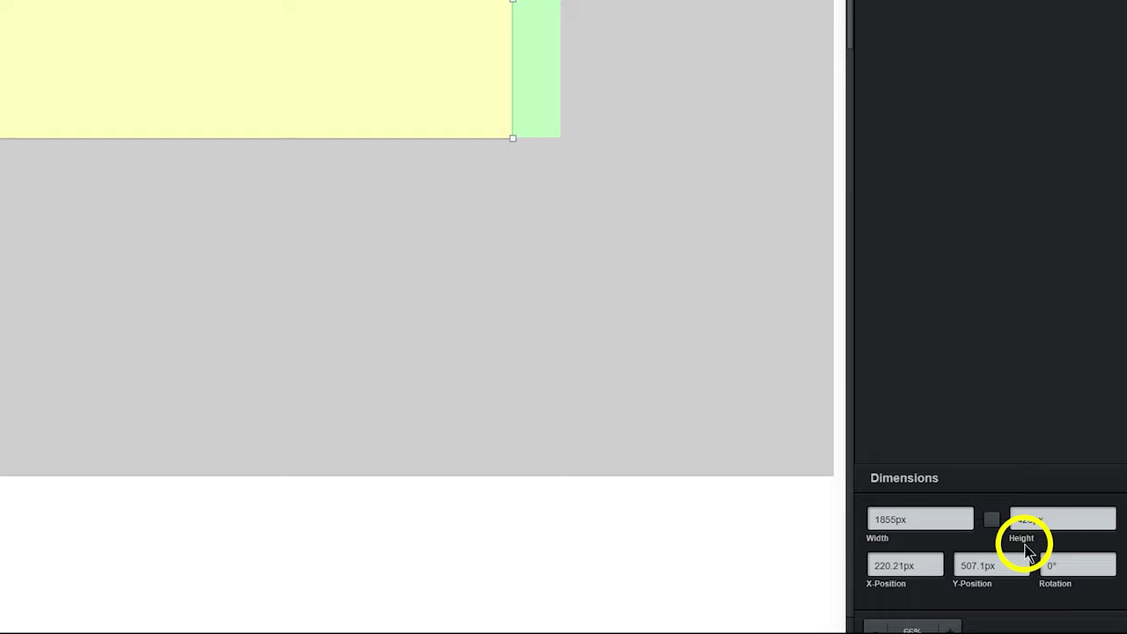
drag(8, 7, 88, 6)
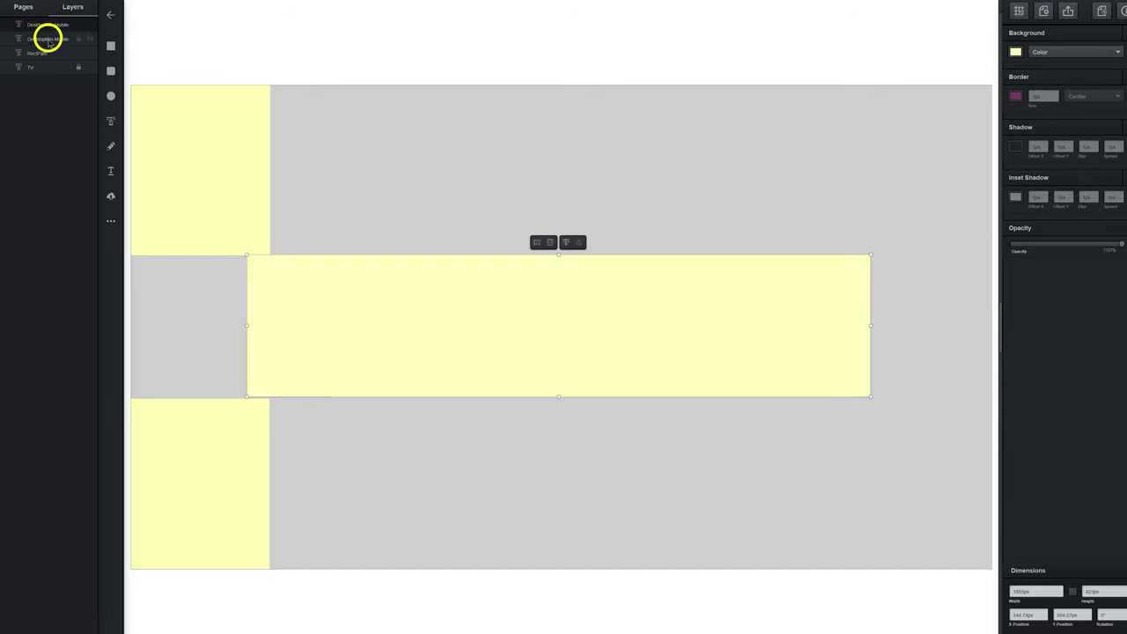
Rename the wide yellow layer Tablet, move it beneath DesktopMin-Mobile, and nudge it right.
click(46, 40)
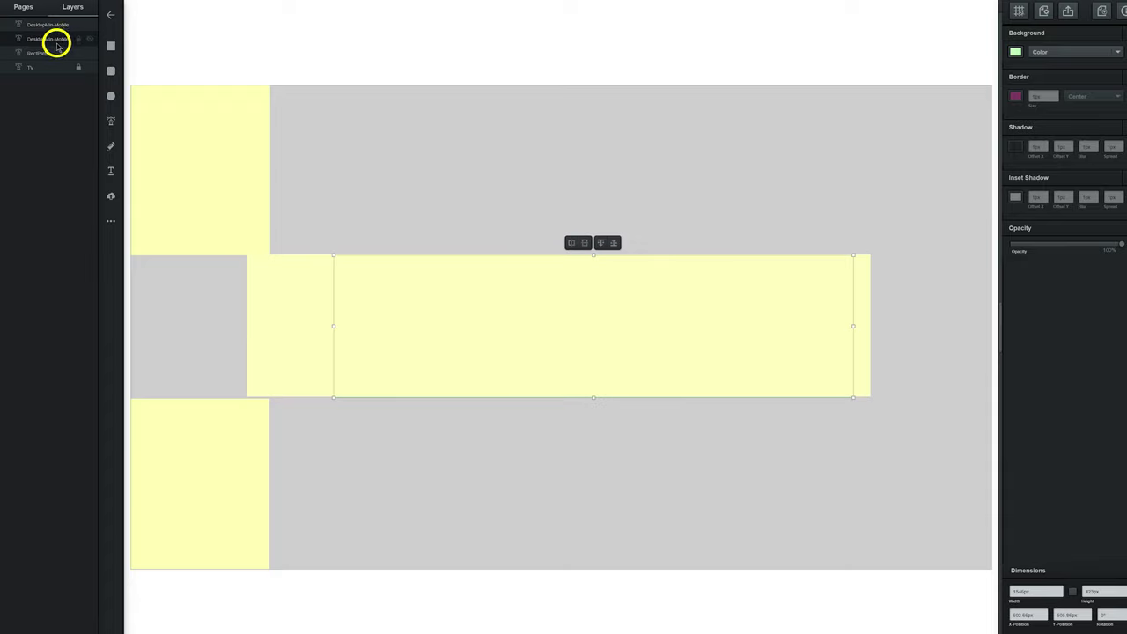
click(53, 25)
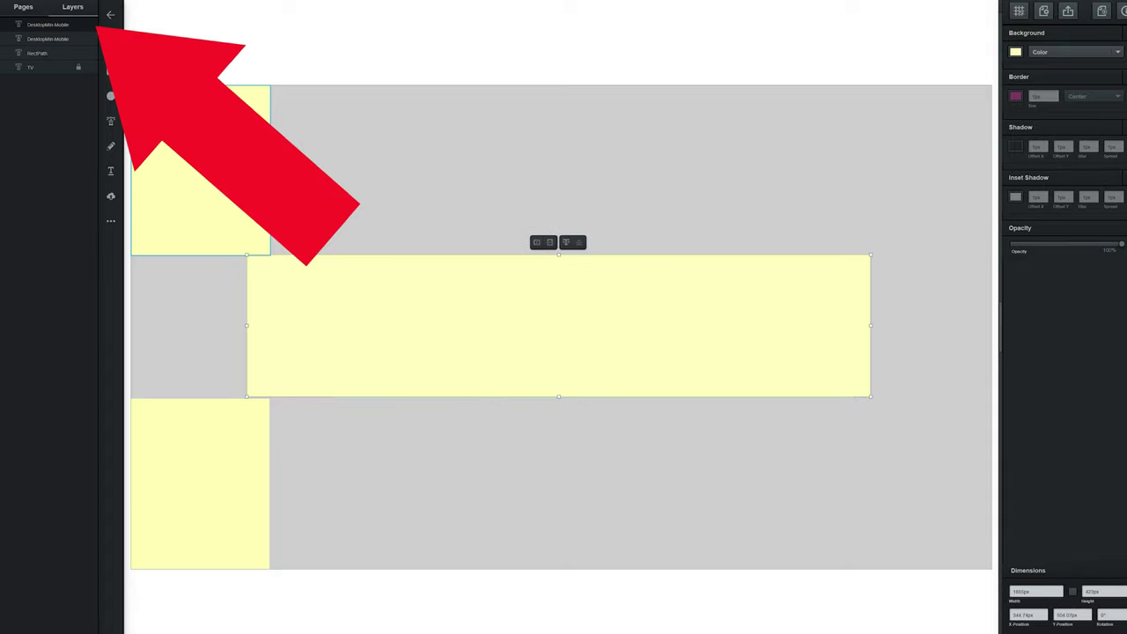
double_click(41, 26)
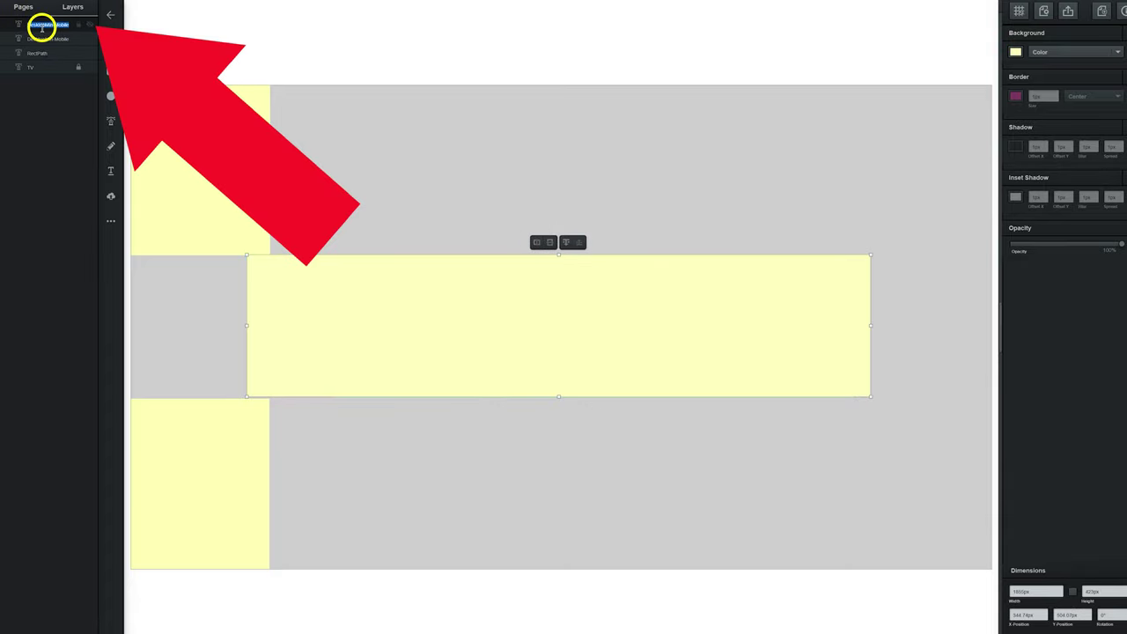
text(Tablet)
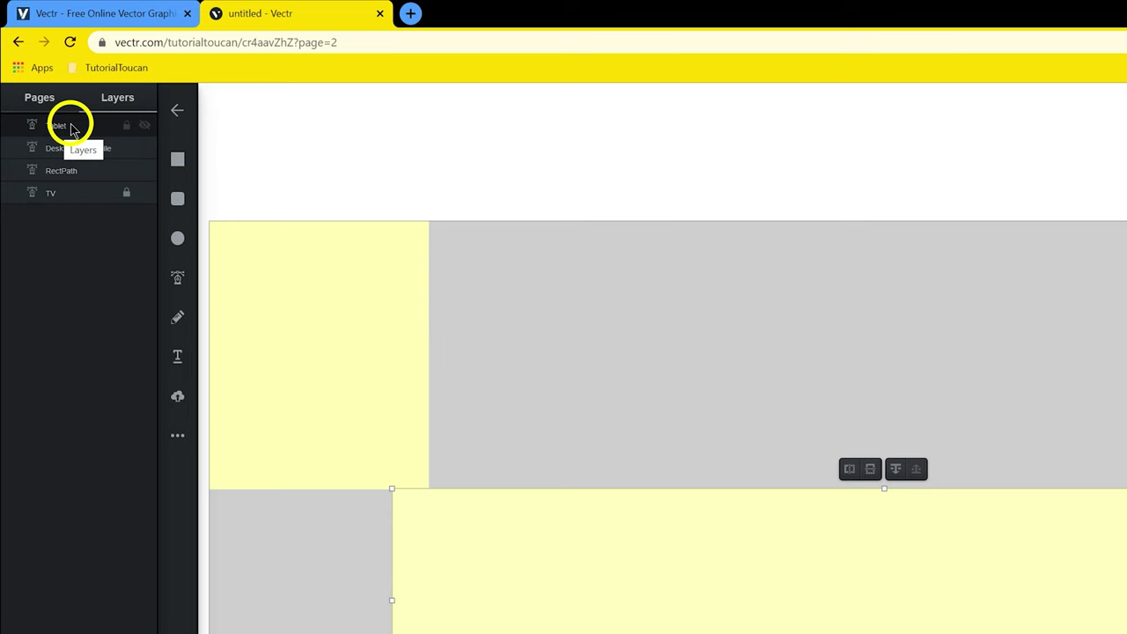
mouse_move(71, 128)
mouse_down()
mouse_move(70, 150)
mouse_move(65, 141)
mouse_up()
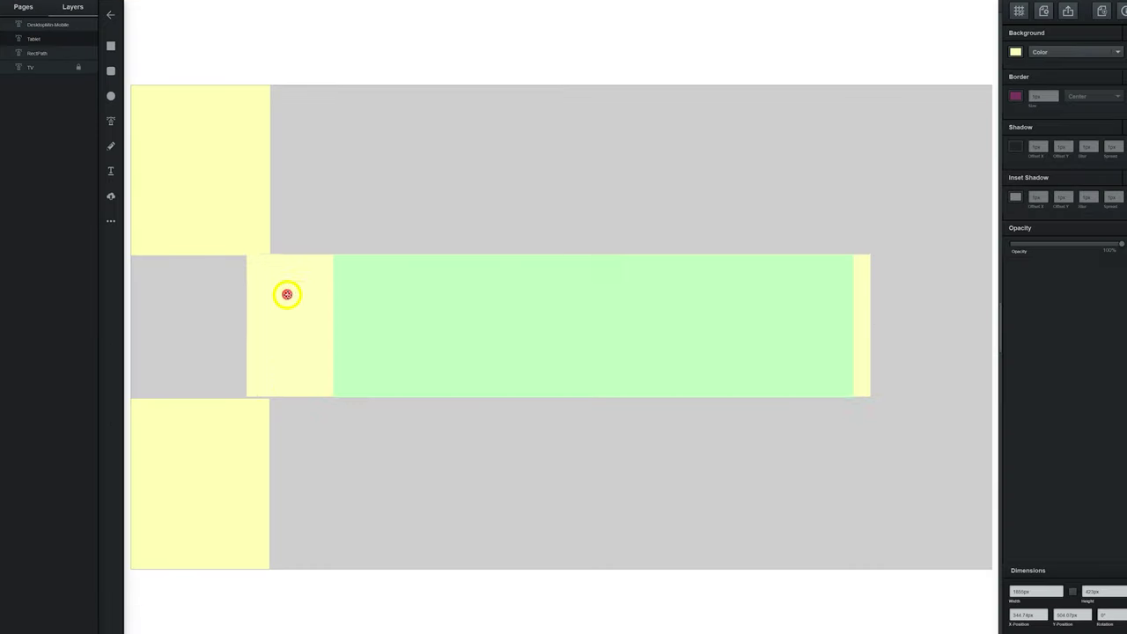
drag(303, 293, 317, 297)
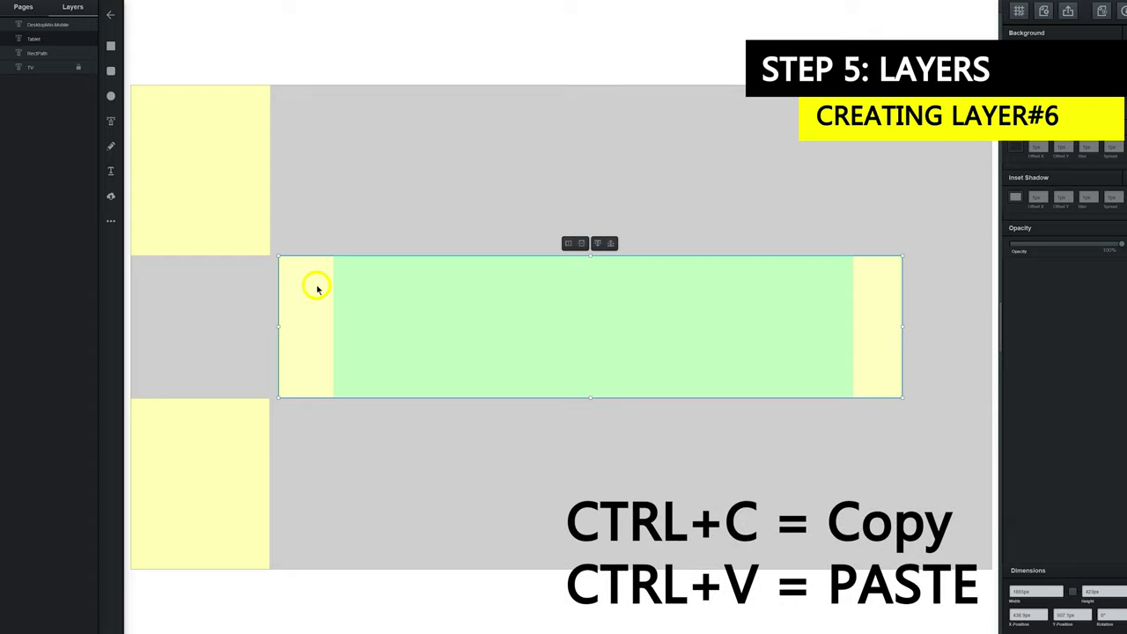
Paste a Tablet copy named DesktopMax, fill it pink, place it at the left edge beneath Tablet.
key(ctrl+v)
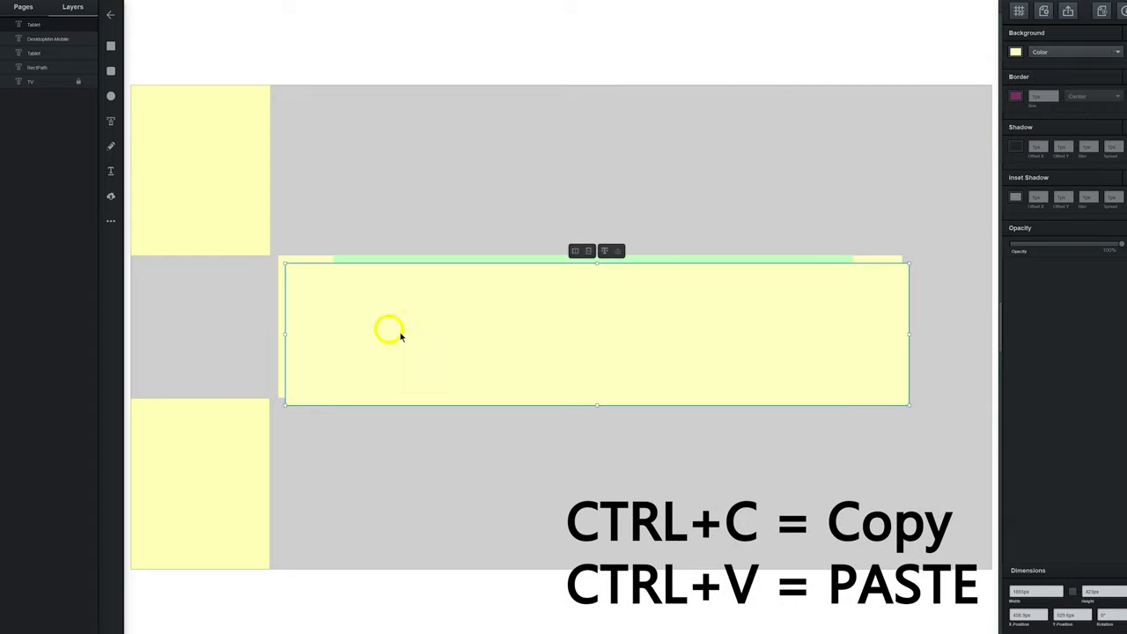
drag(545, 335, 529, 327)
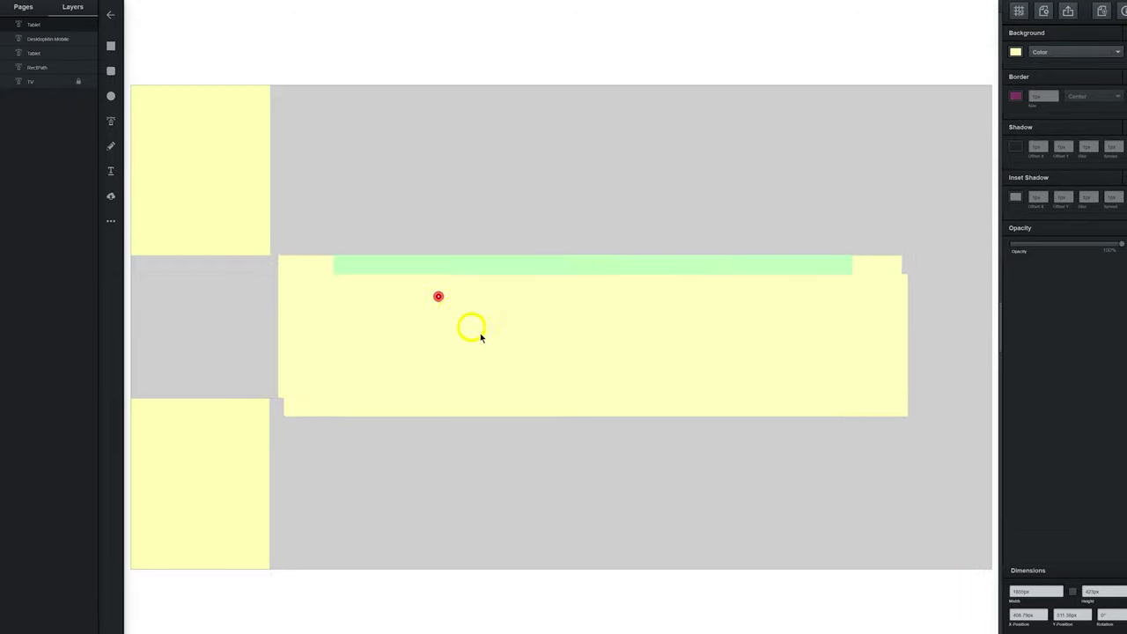
drag(470, 327, 450, 309)
double_click(31, 25)
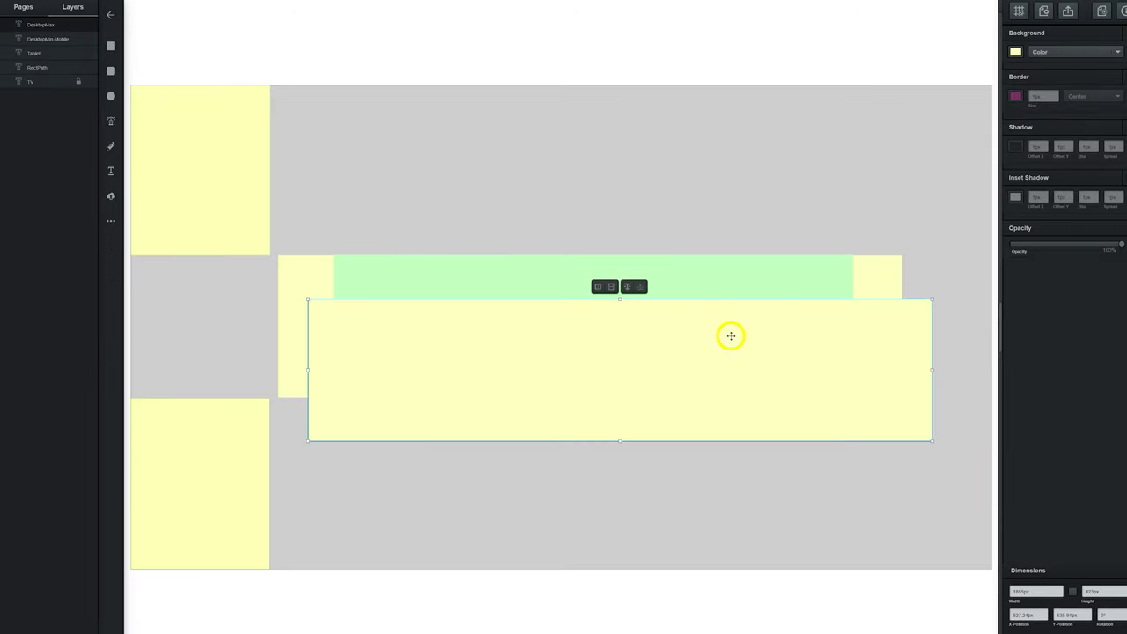
click(1015, 52)
click(995, 90)
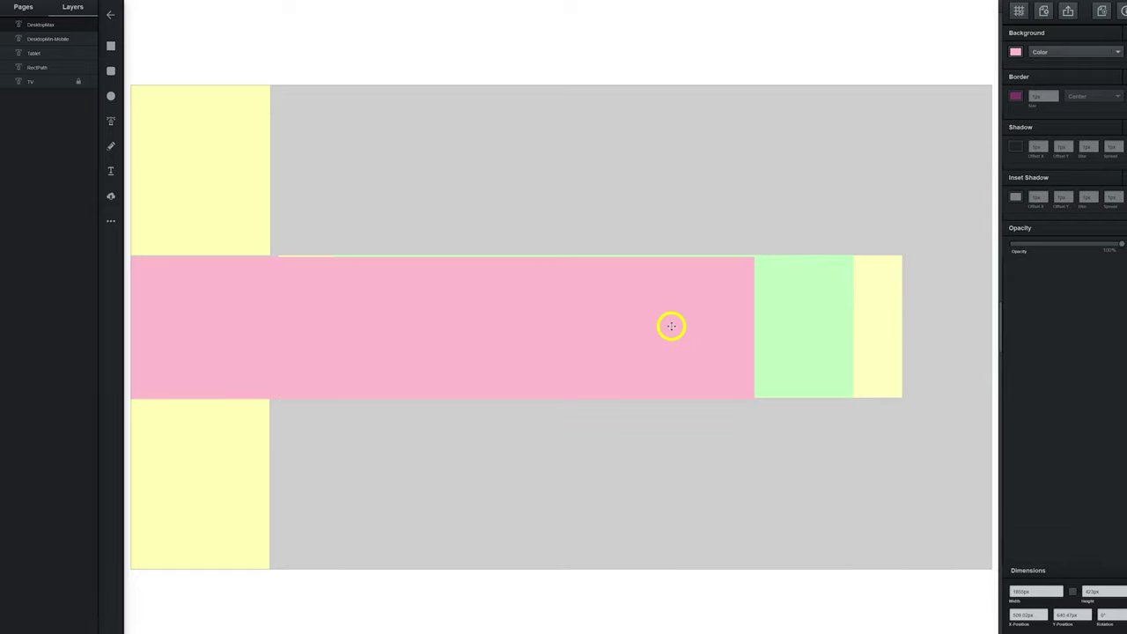
drag(669, 325, 679, 320)
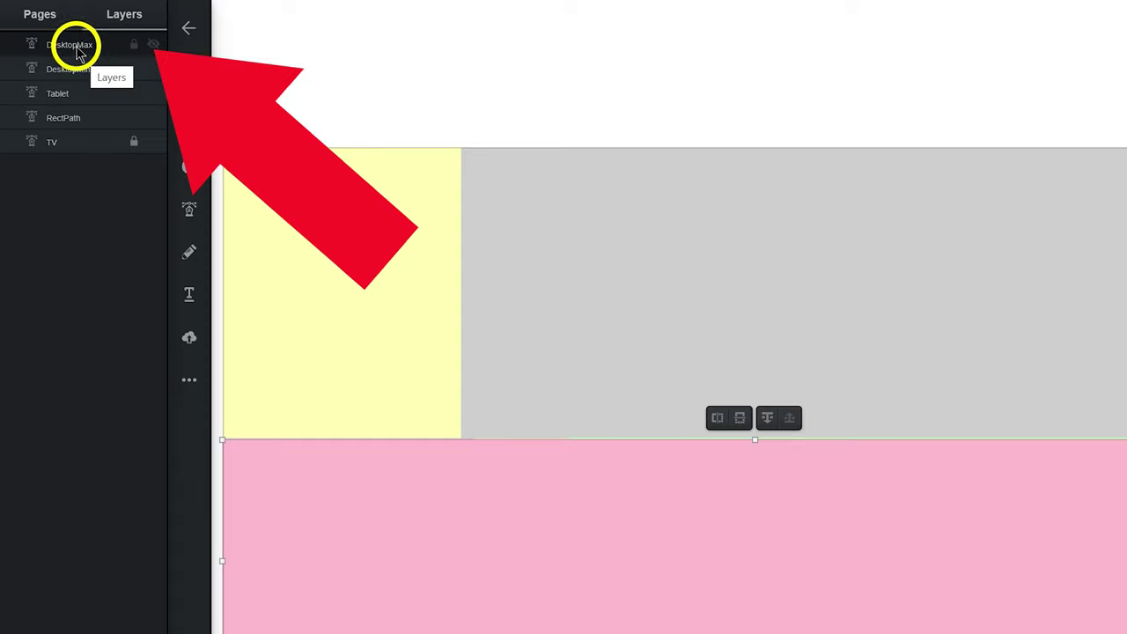
drag(68, 53, 67, 96)
Reorder the layers: Tablet back below DesktopMin-Mobile, DesktopMax moved down toward RectPath.
drag(61, 56, 90, 46)
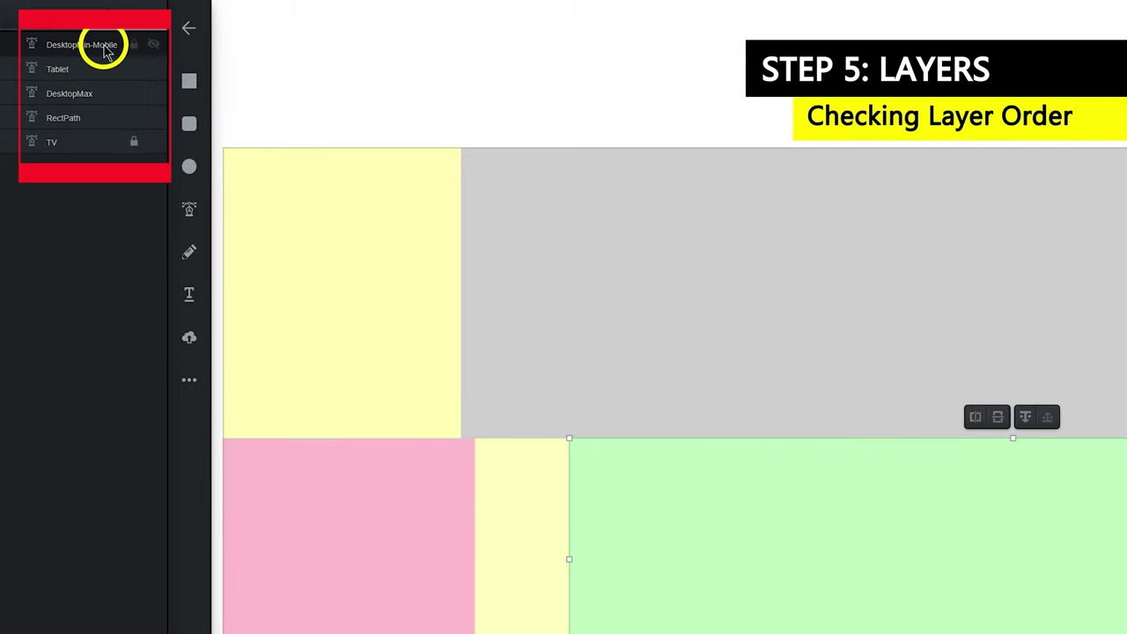
click(53, 79)
drag(53, 79, 76, 96)
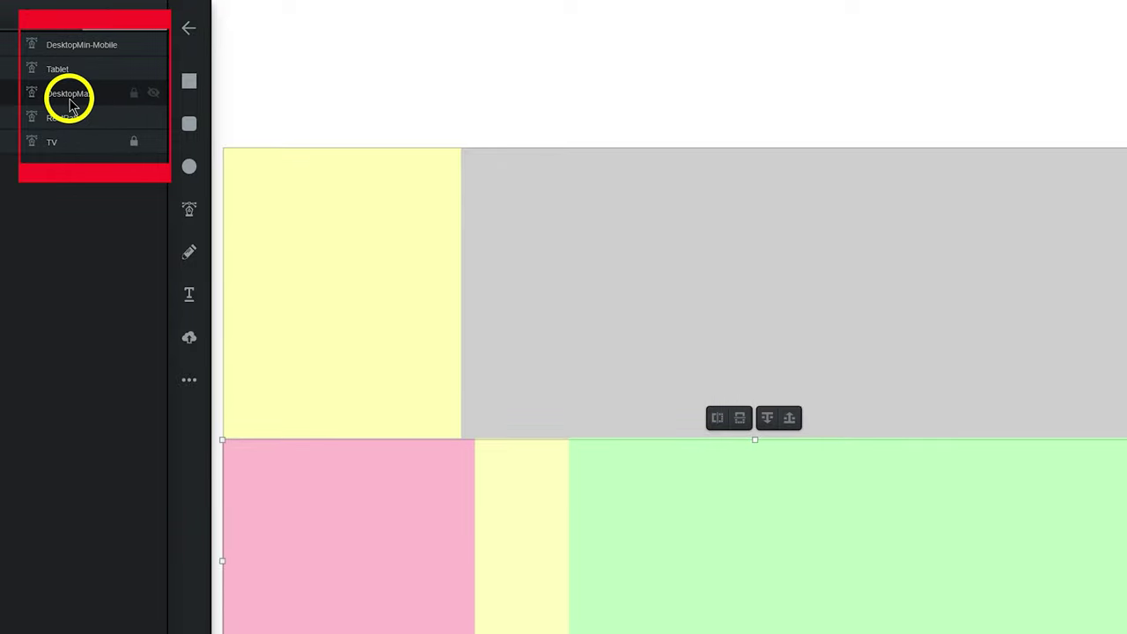
click(65, 119)
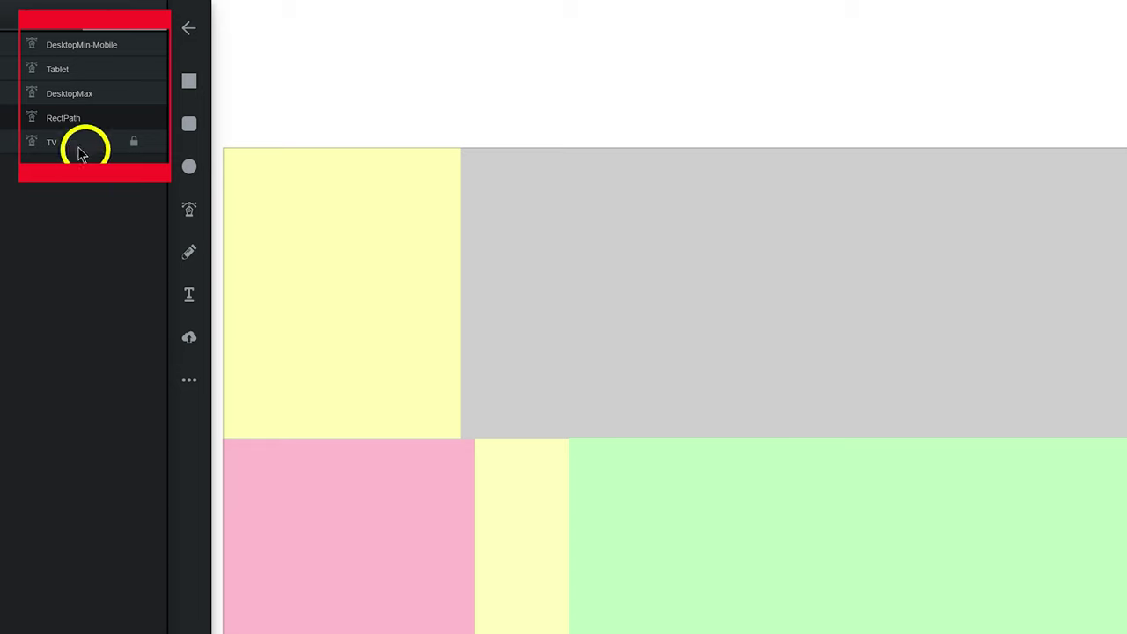
click(31, 84)
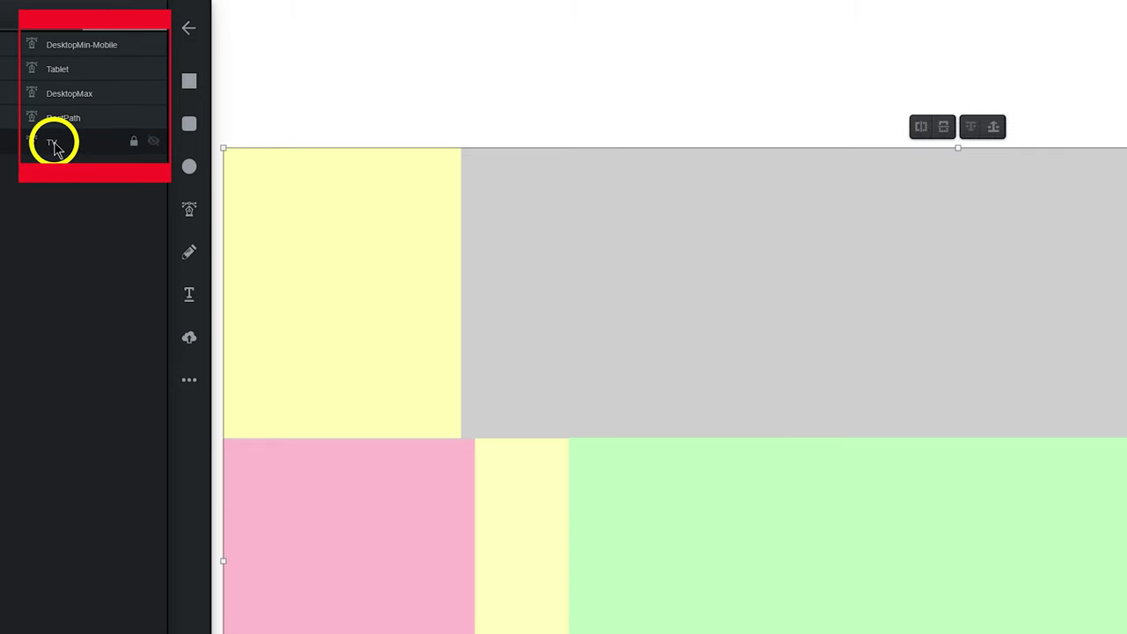
Rename the RectPath layer to Blocking and move it just below DesktopMin-Mobile.
double_click(63, 117)
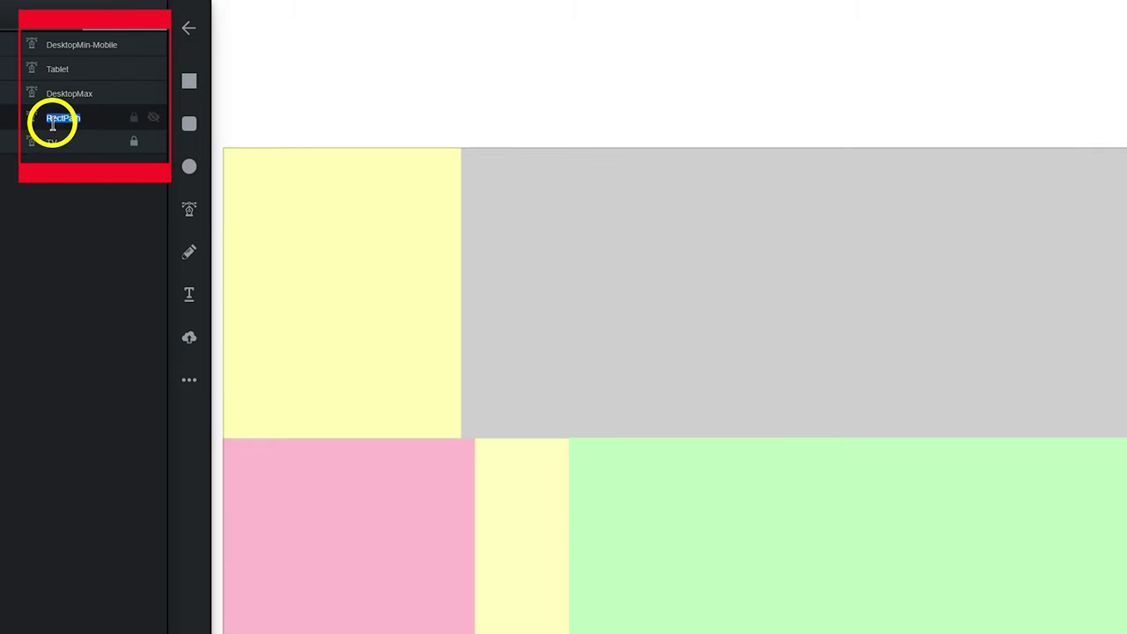
text(Blocking)
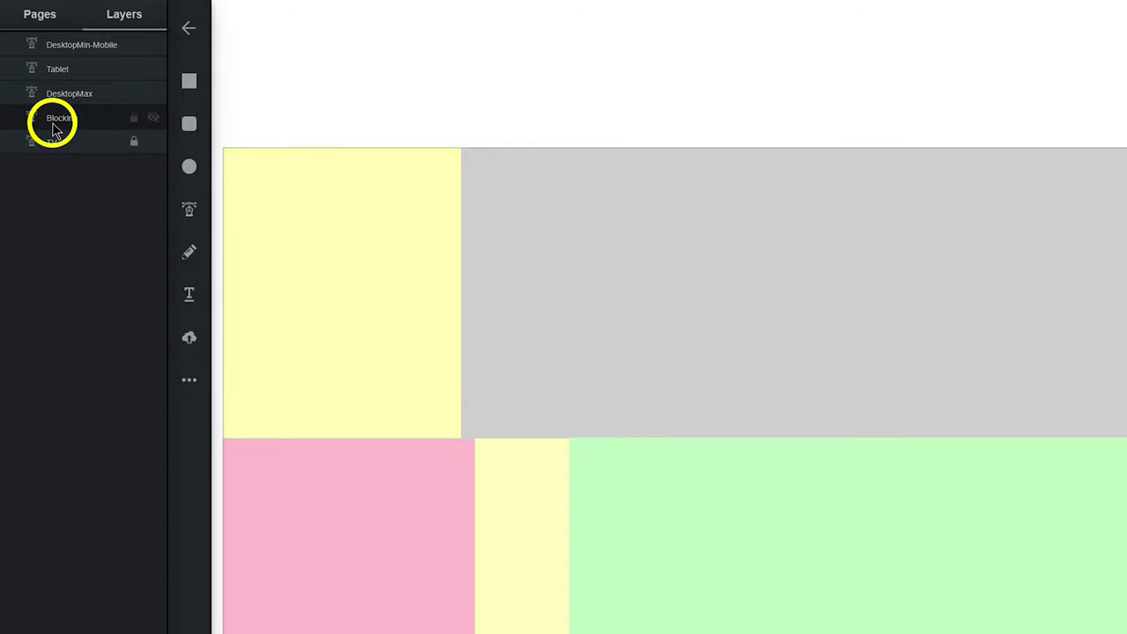
key(Return)
click(440, 287)
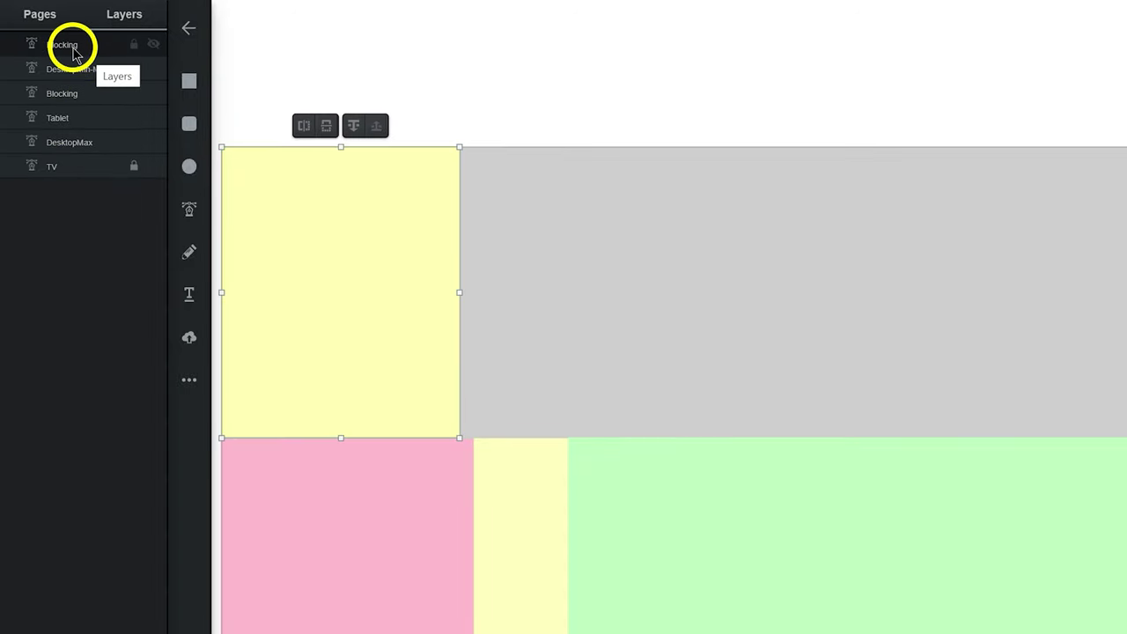
drag(73, 50, 68, 96)
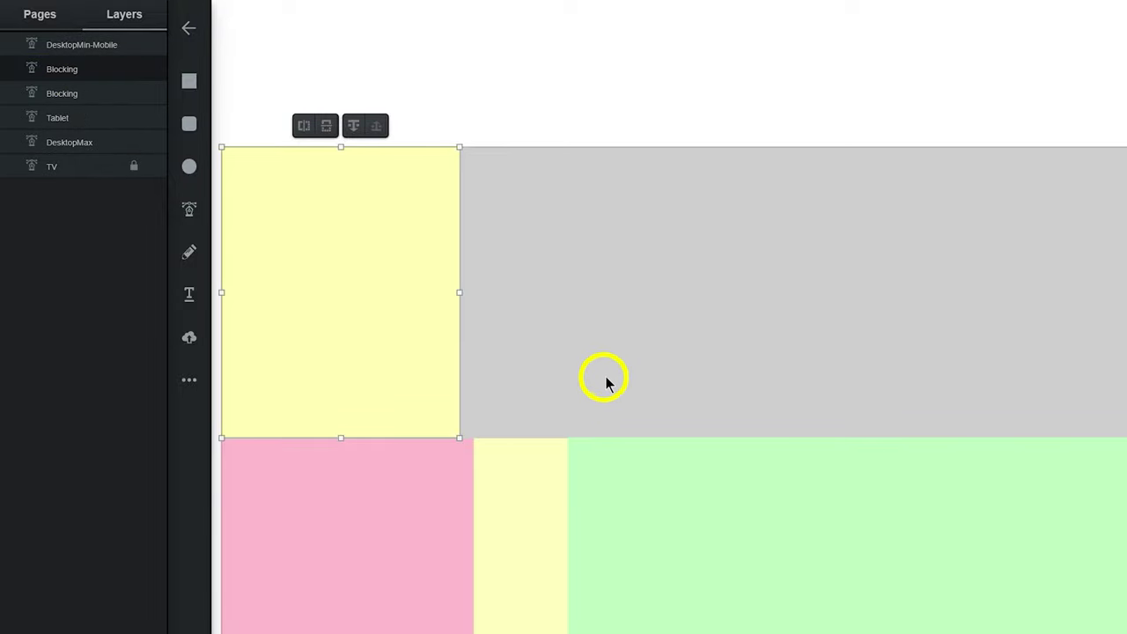
click(604, 378)
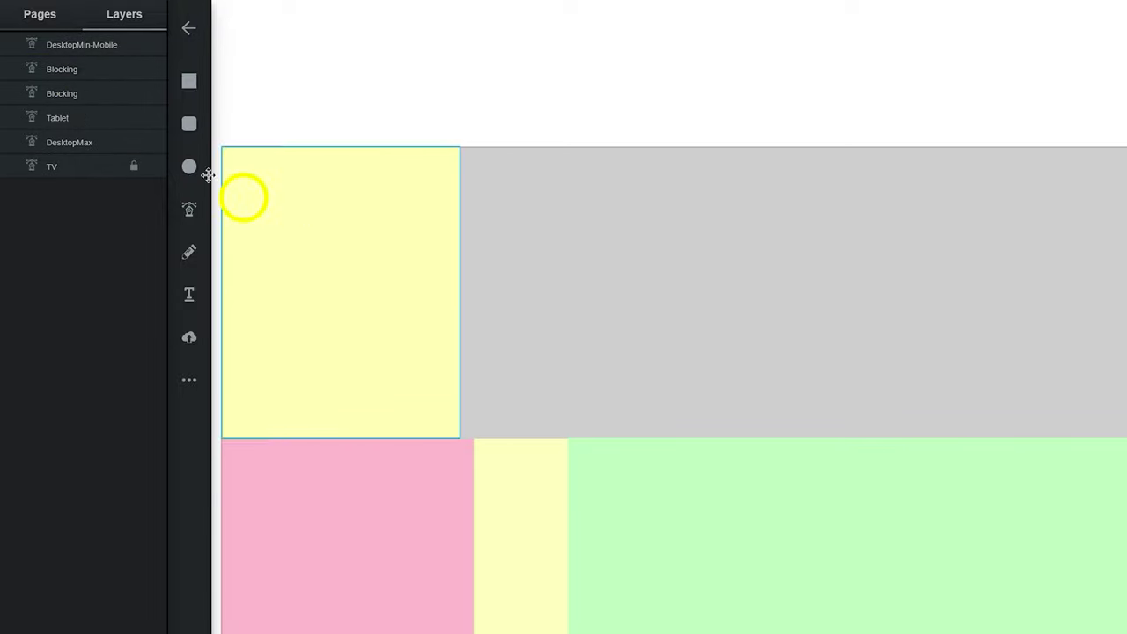
Lock the second Blocking layer and set the pink DesktopMax rectangle's width to 2560 px.
click(134, 93)
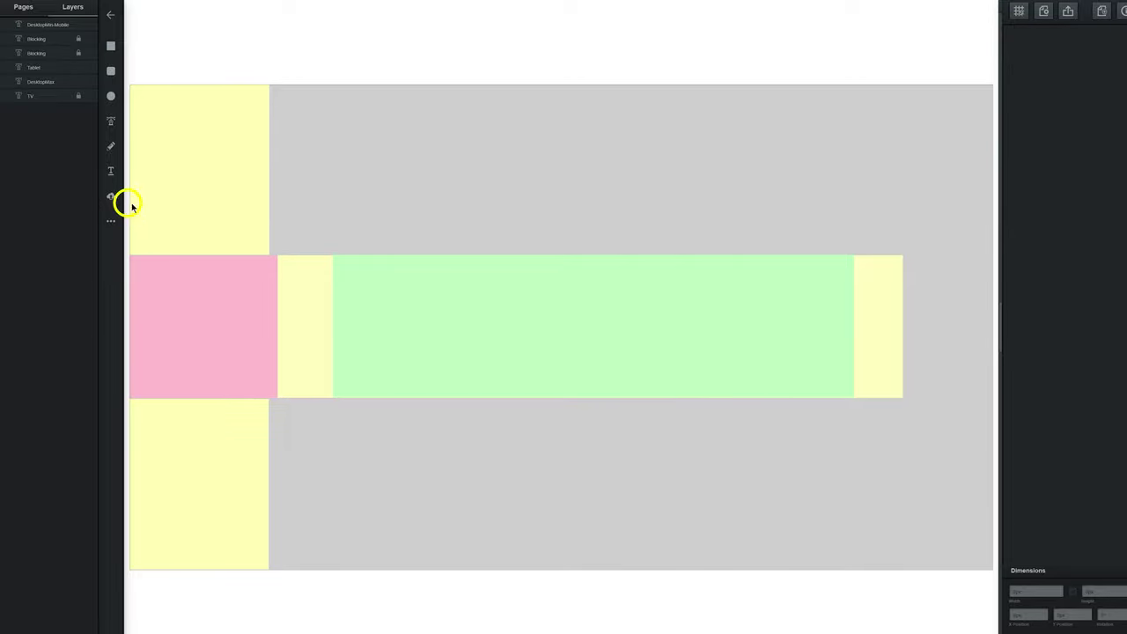
click(192, 352)
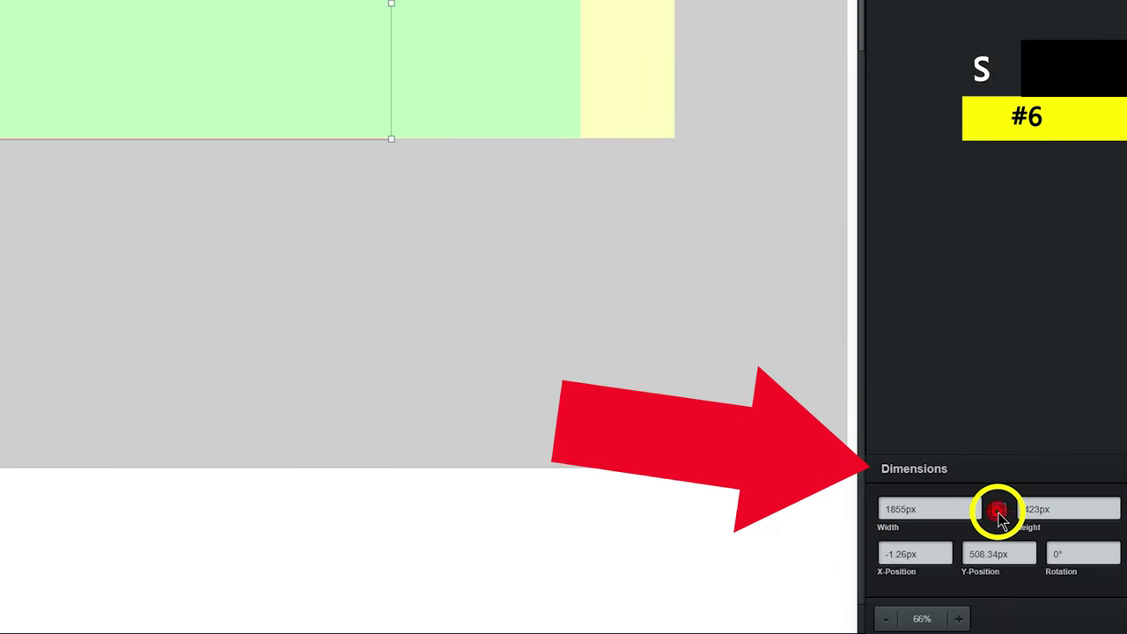
click(907, 515)
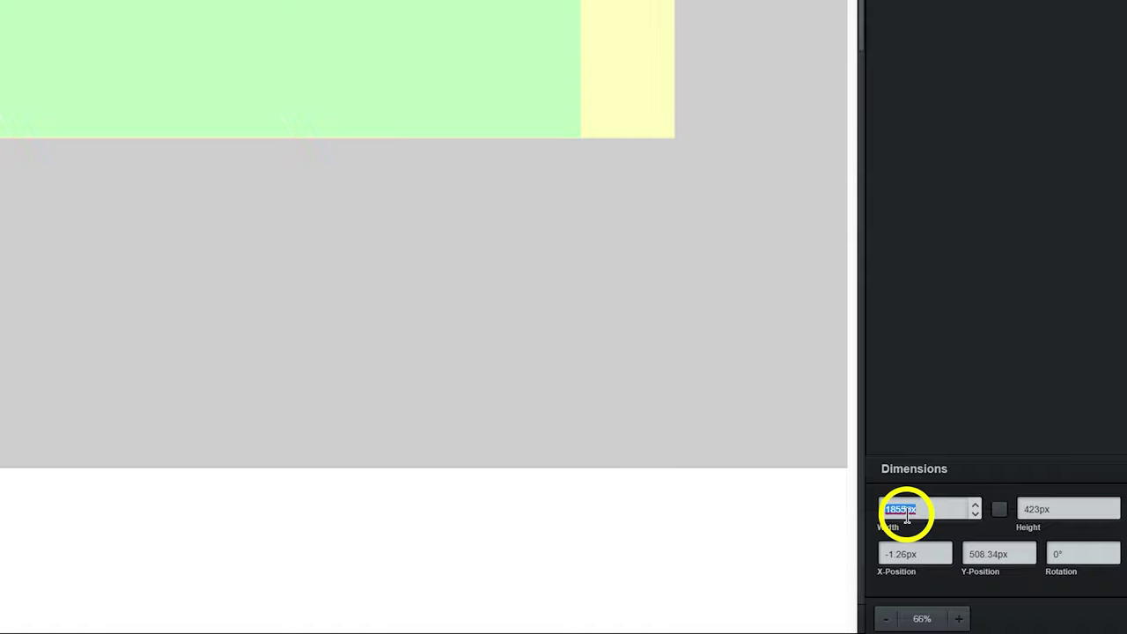
text(2560)
key(Return)
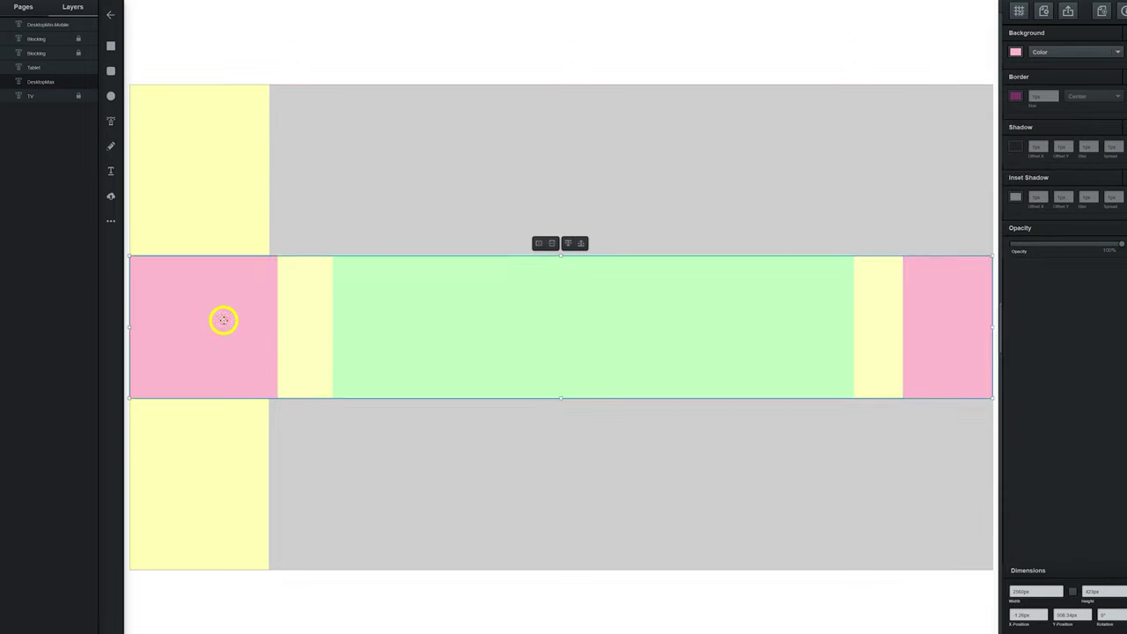
click(251, 242)
click(221, 314)
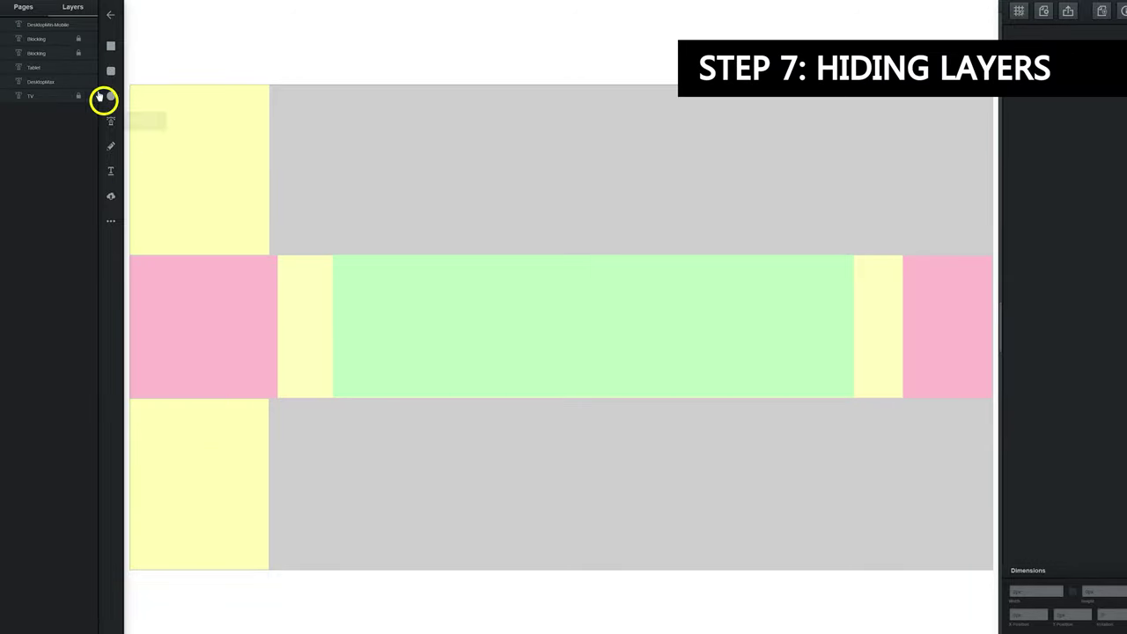
Lock the DesktopMax layer.
click(52, 25)
click(72, 82)
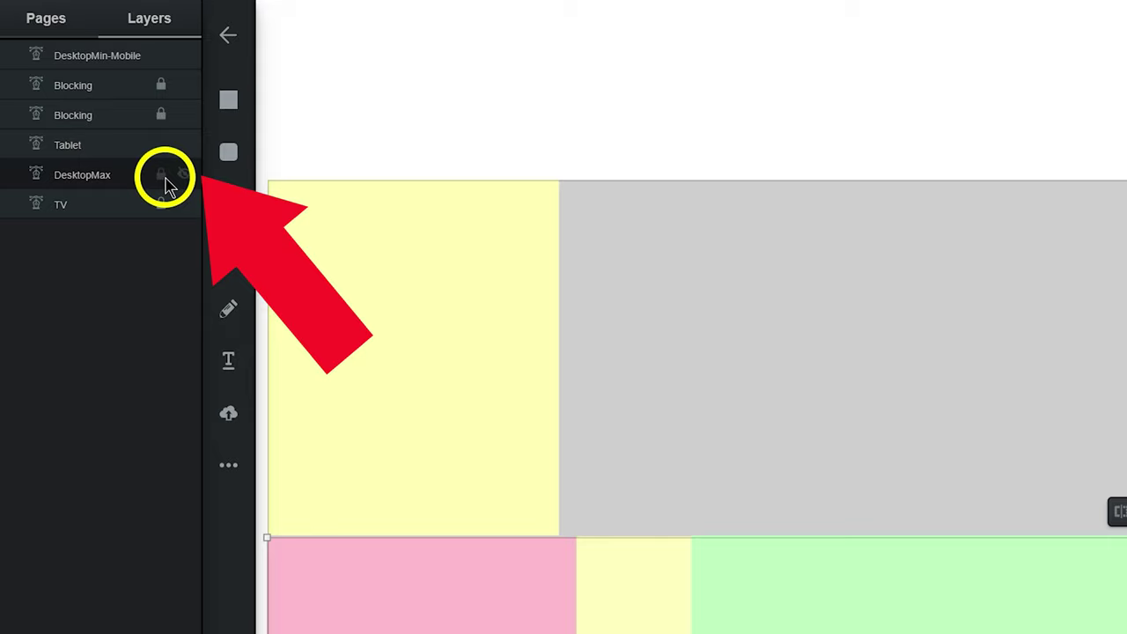
click(78, 82)
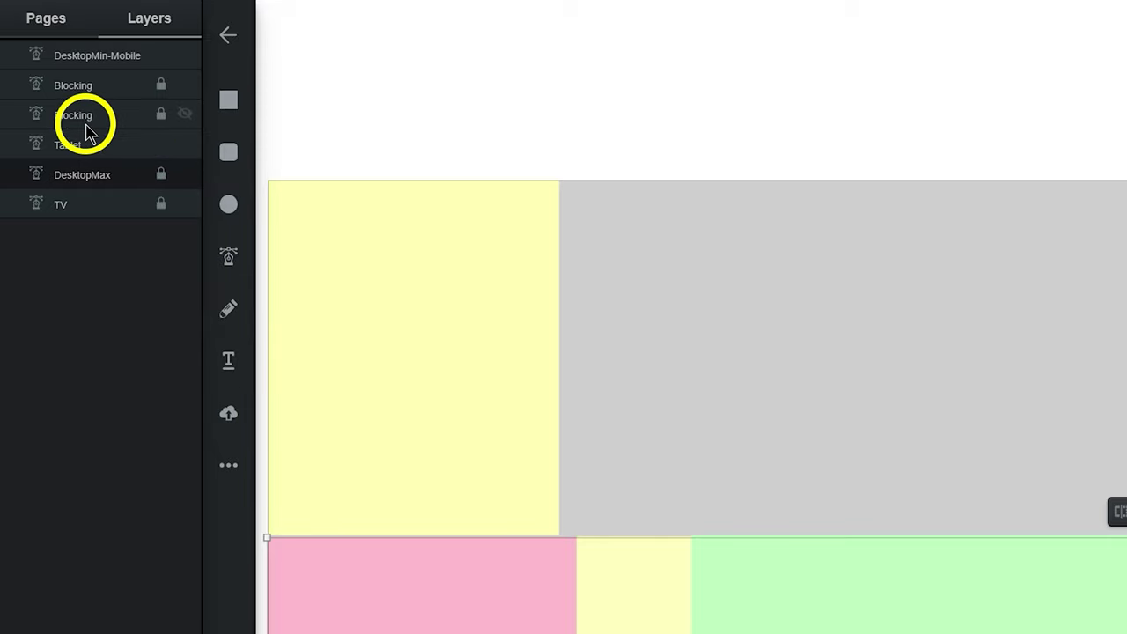
Hide both Blocking layers so the yellow corner blocks disappear.
click(185, 121)
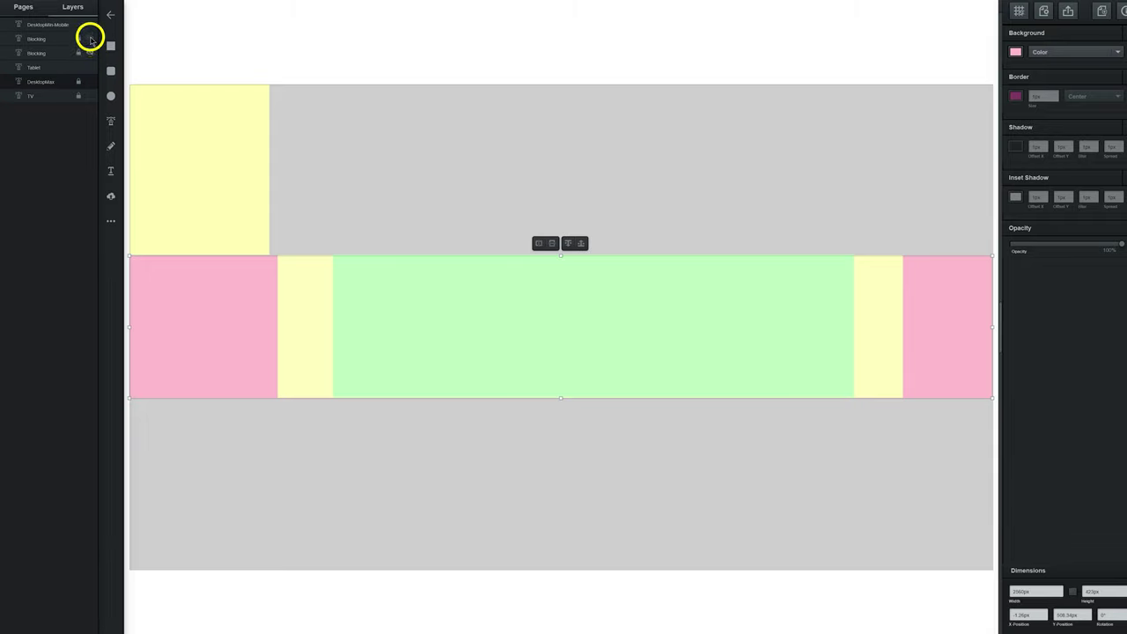
click(91, 40)
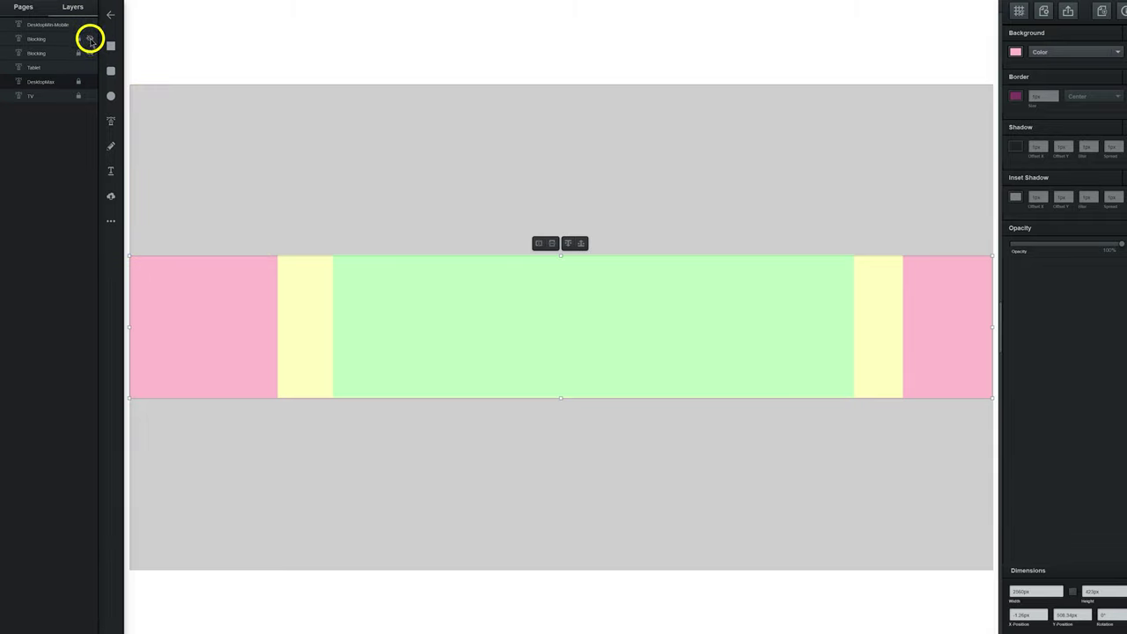
click(91, 39)
click(91, 39)
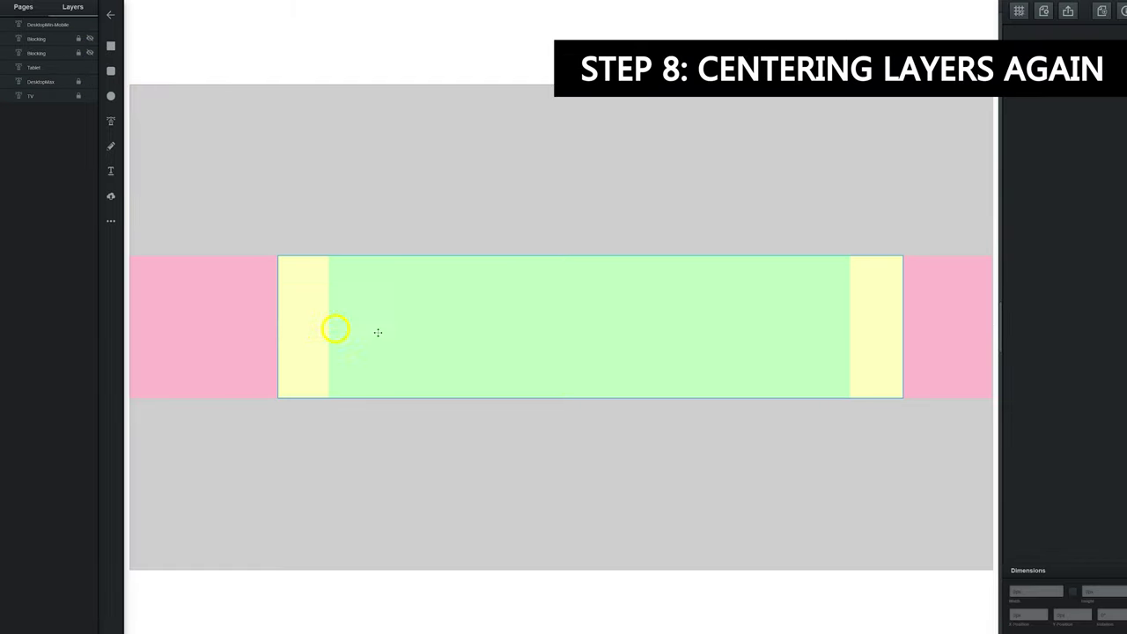
Nudge the yellow Tablet strips left and shift the green block to centre both between the pink areas.
click(305, 309)
key(Left)
key(Left)
key(Left)
key(Left)
key(Left)
key(Left)
key(Left)
key(Left)
key(Left)
key(Left)
key(Left)
key(Left)
key(Left)
key(Left)
key(Left)
key(Left)
key(Left)
key(Left)
key(Left)
key(Left)
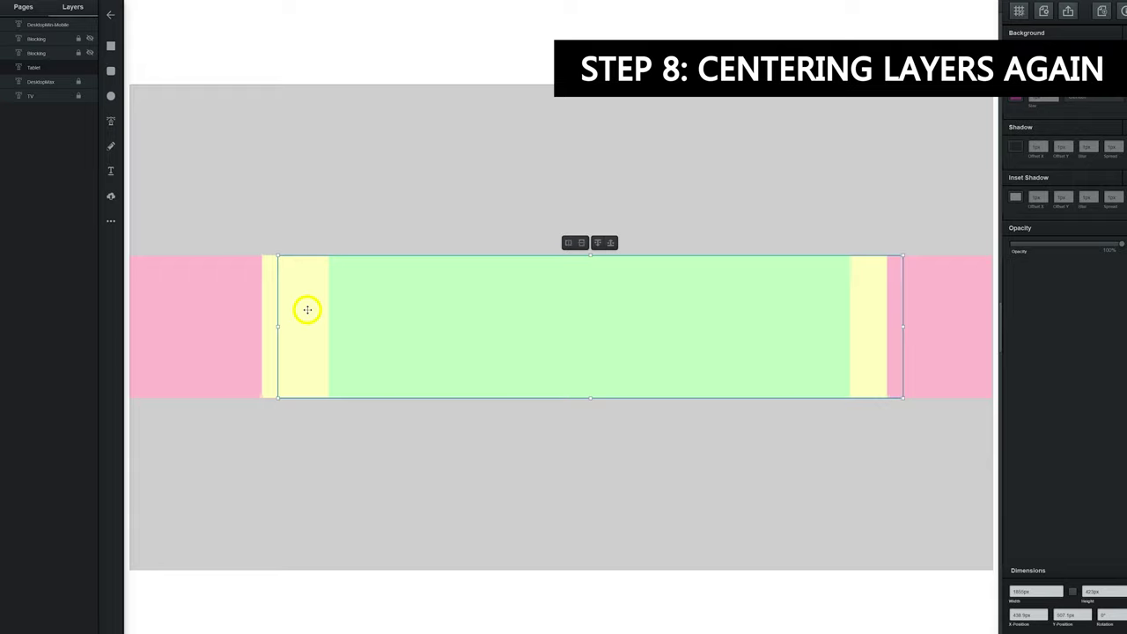
click(563, 349)
drag(563, 349, 540, 352)
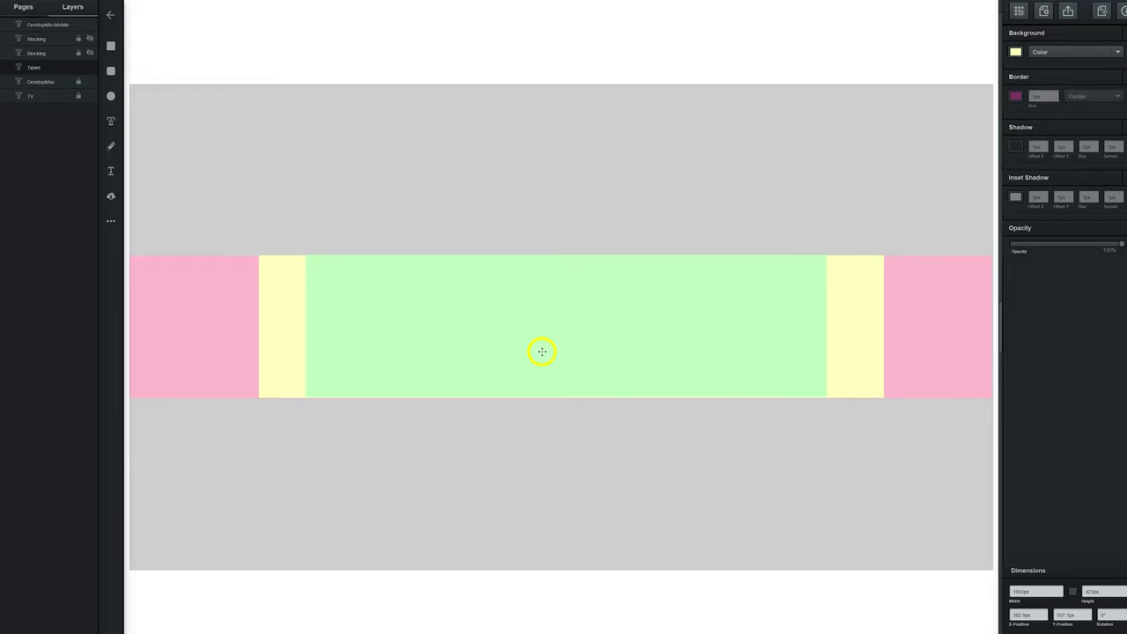
click(274, 354)
key(Left)
key(Left)
key(Left)
key(Left)
key(Left)
key(Left)
key(Left)
key(Left)
key(Left)
key(Left)
key(Left)
key(Left)
key(Left)
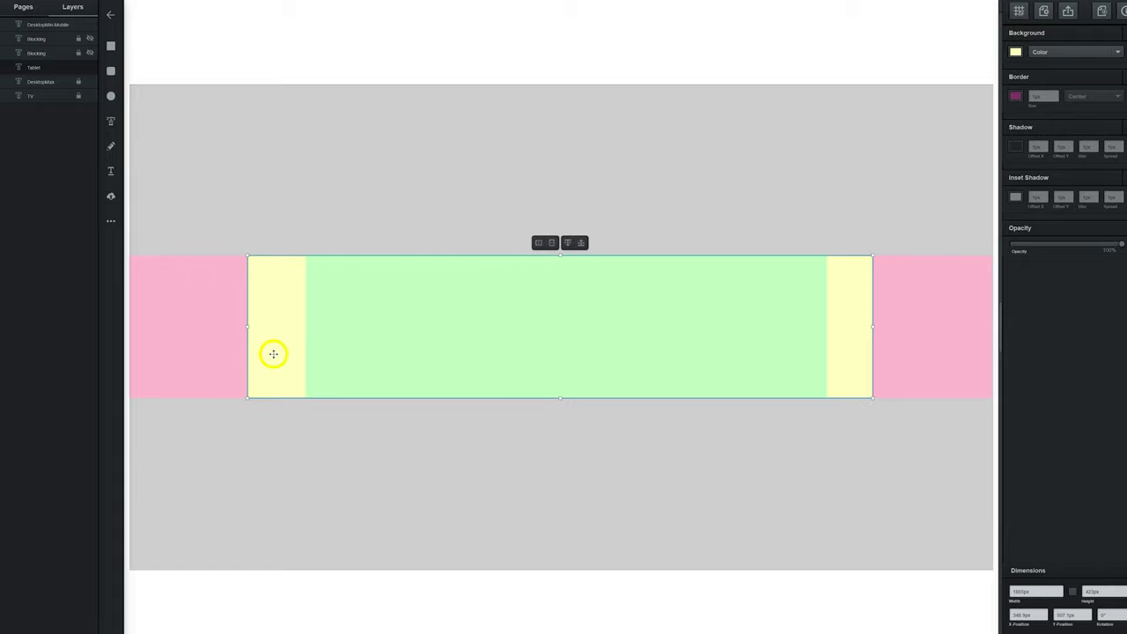
click(428, 347)
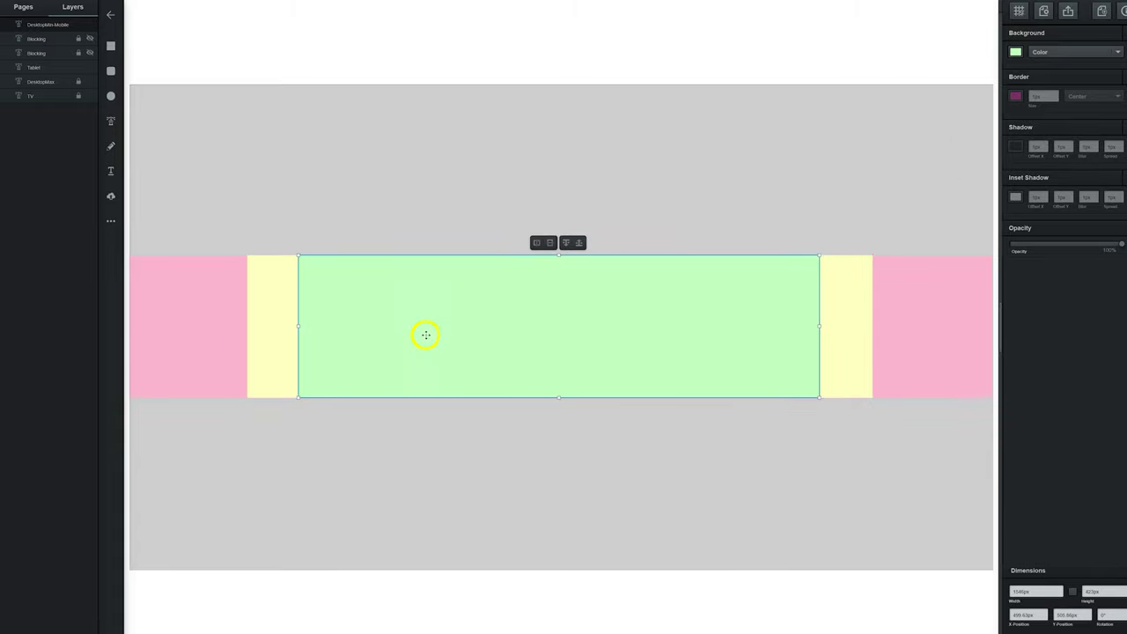
drag(425, 334, 437, 335)
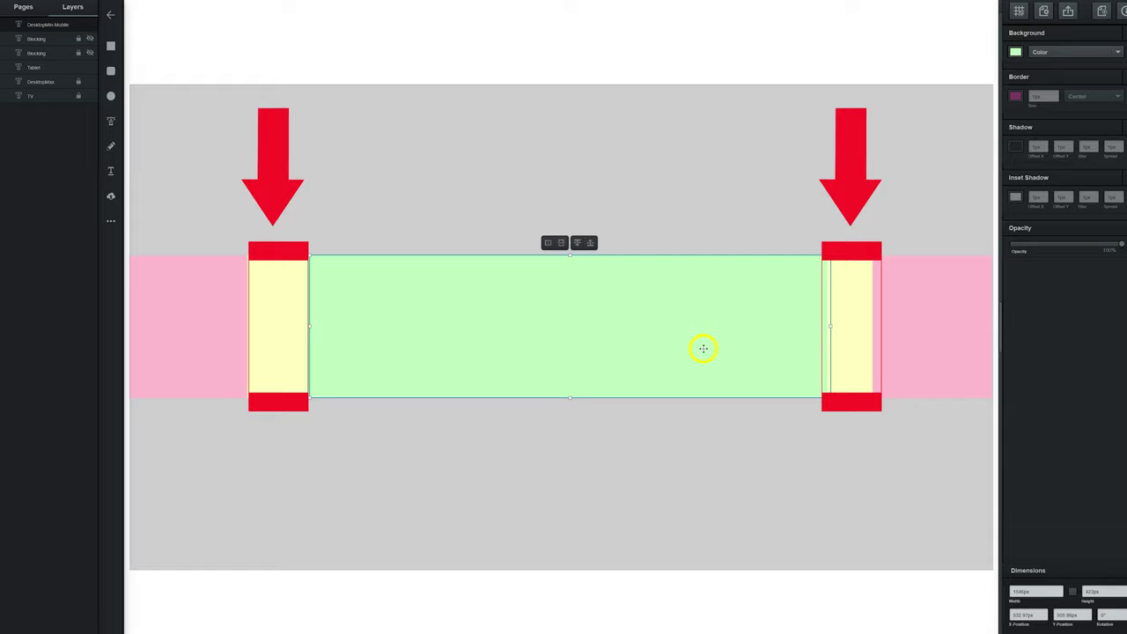
key(Escape)
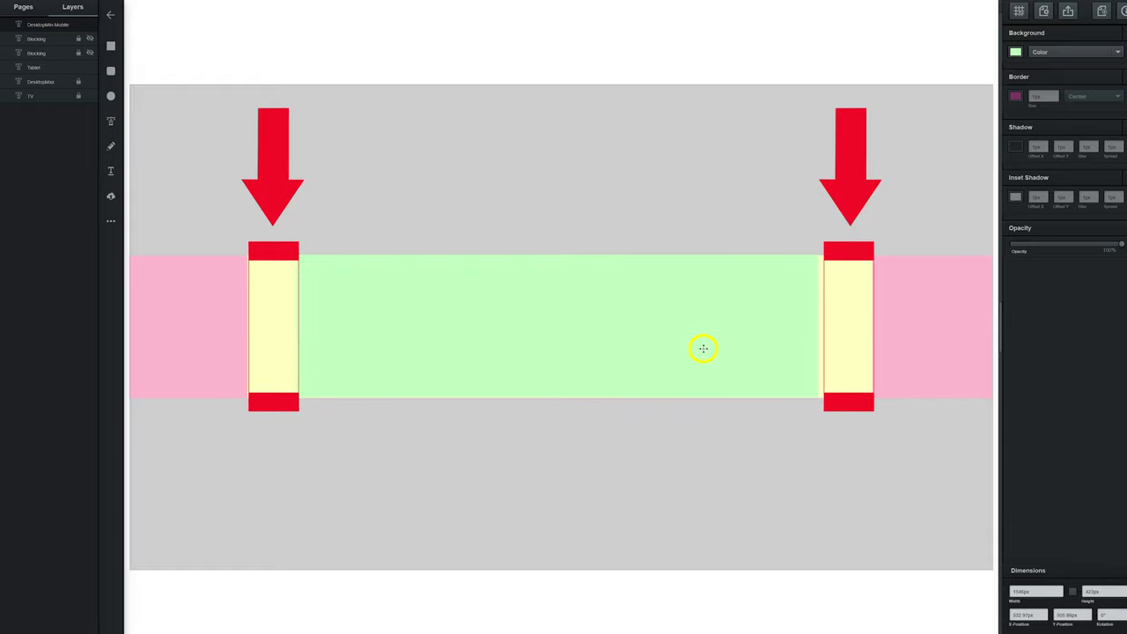
click(704, 348)
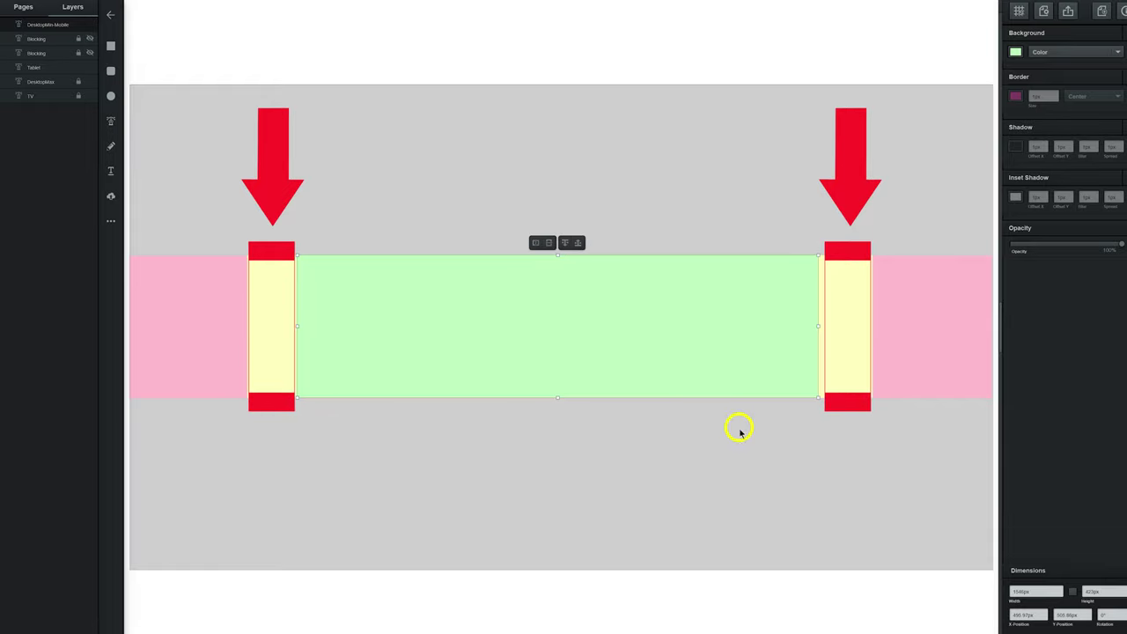
click(751, 462)
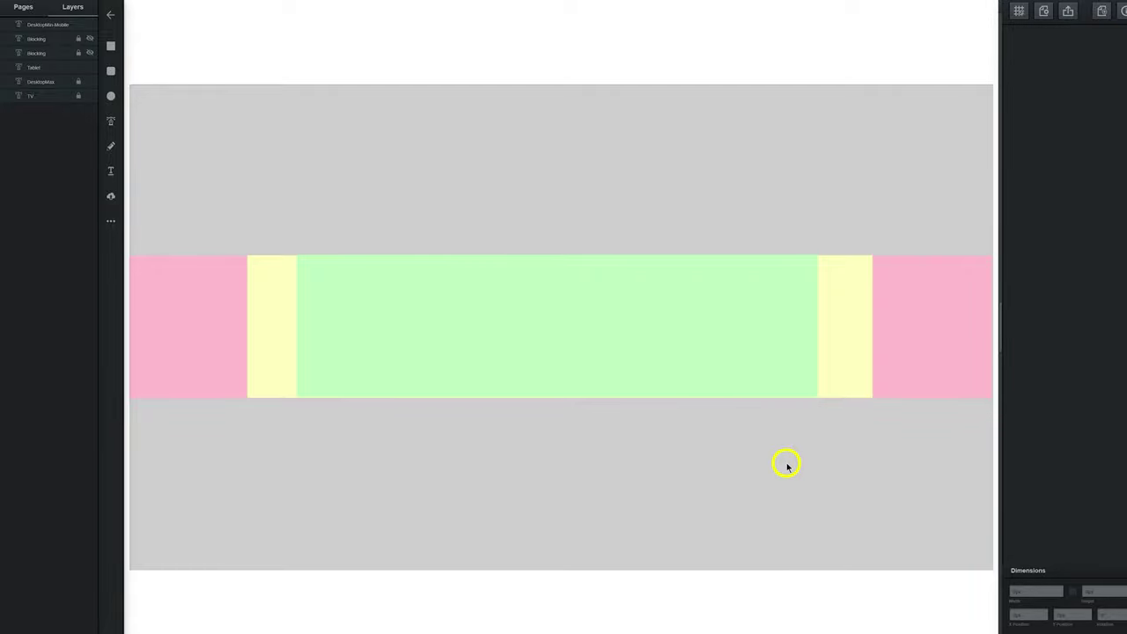
Review the DesktopMax and Tablet layers, then lock the DesktopMin-Mobile layer.
click(38, 81)
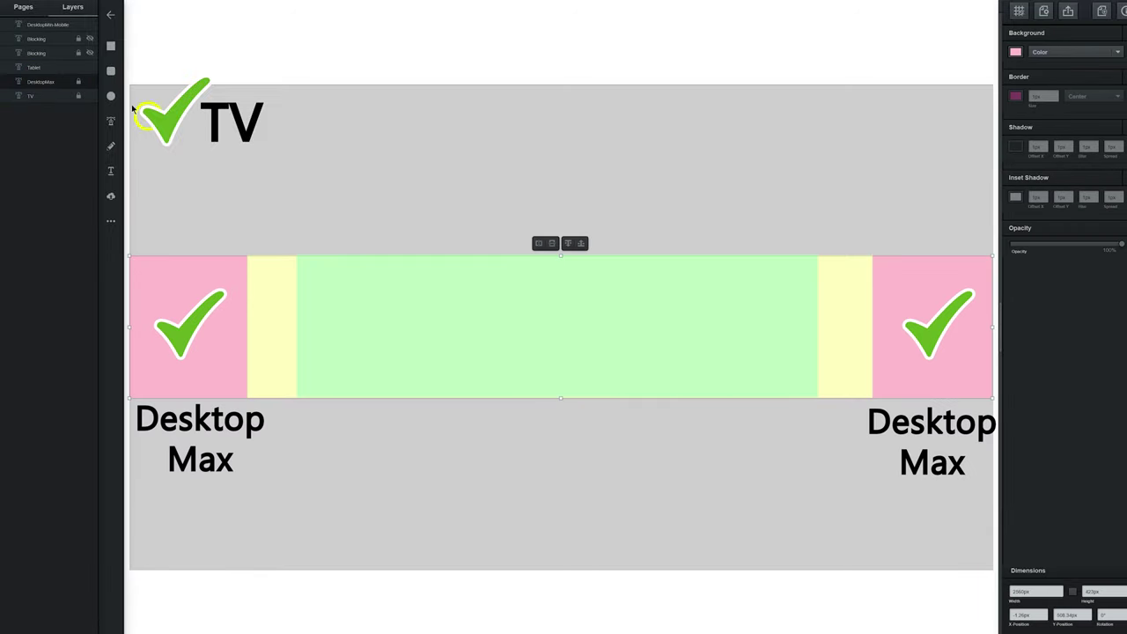
click(42, 67)
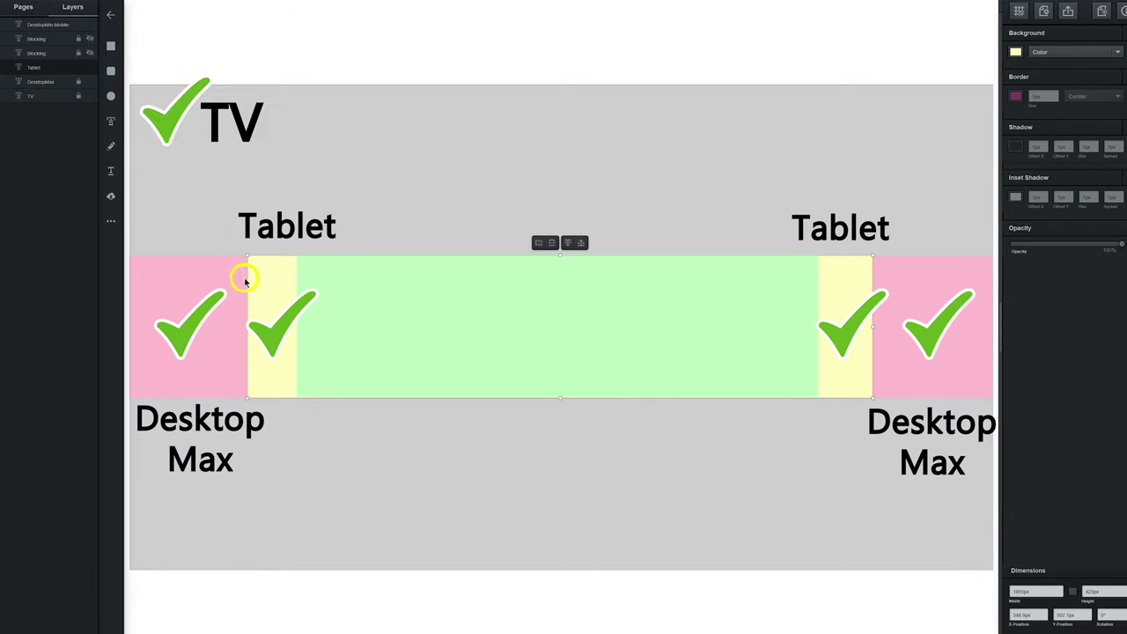
click(38, 26)
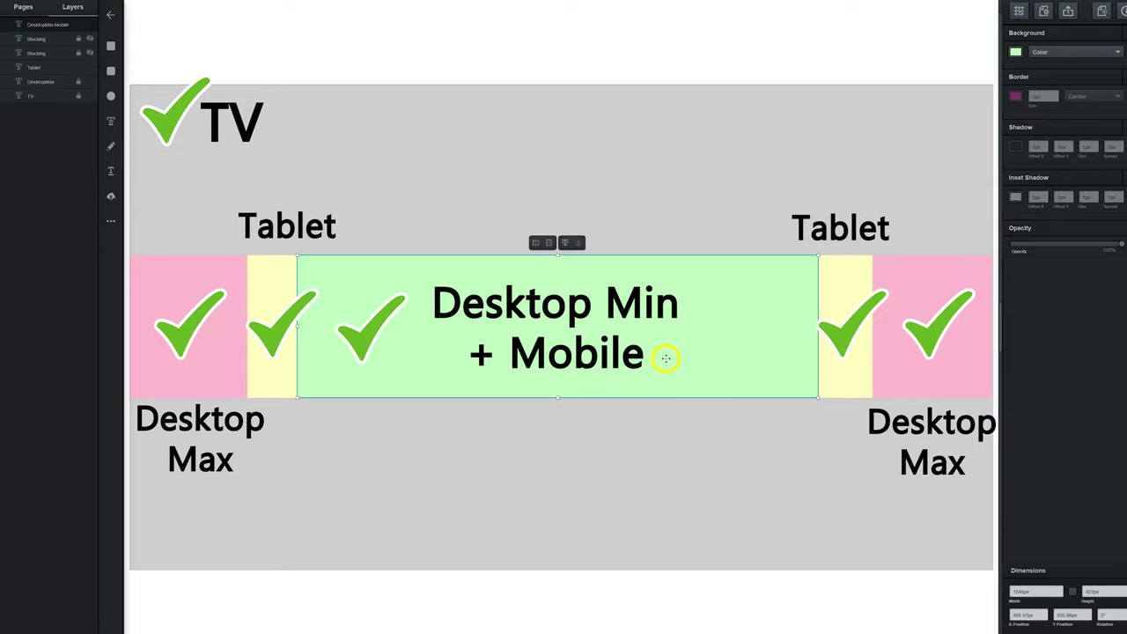
click(79, 25)
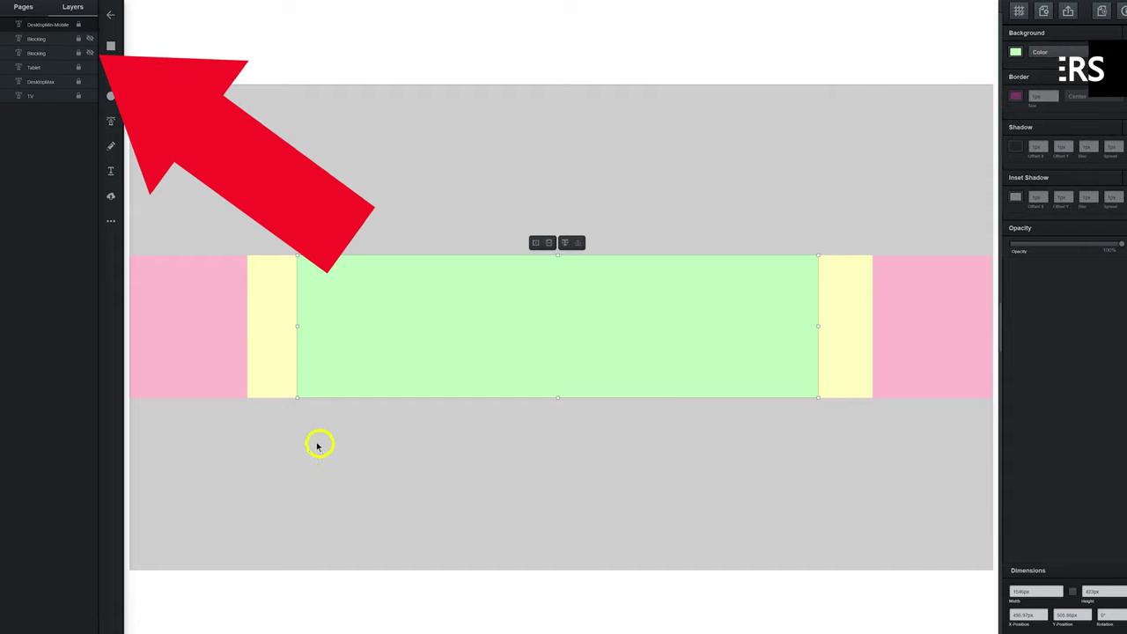
Select the grey TV area and toggle the TV layer off and back on to check it.
click(387, 441)
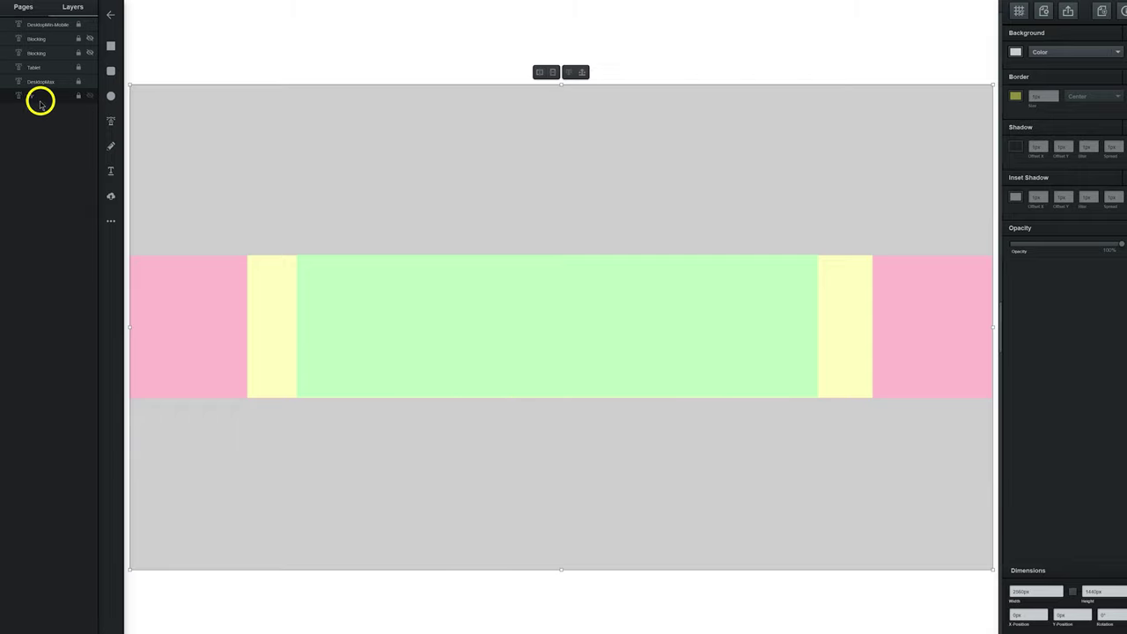
mouse_move(27, 93)
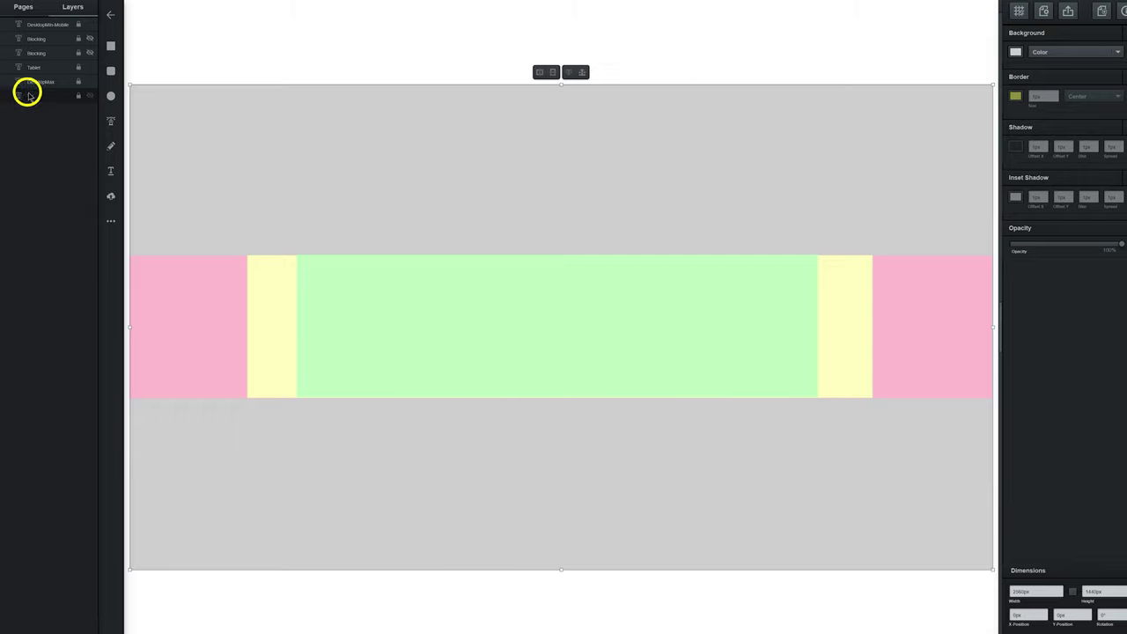
click(90, 97)
click(90, 96)
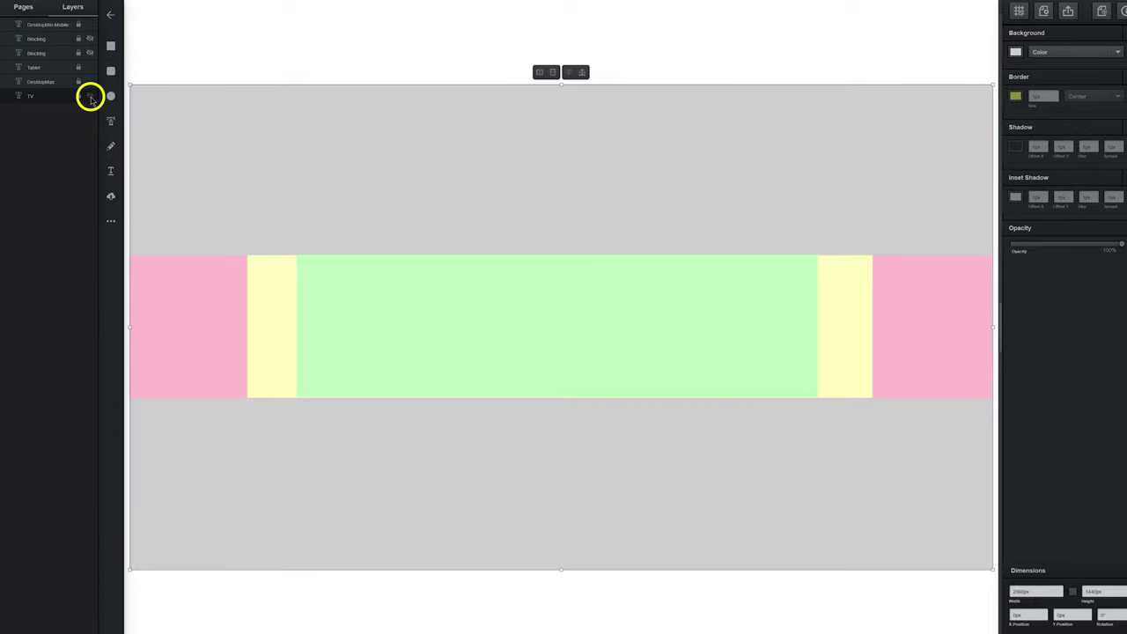
Back in My Files, rename the untitled template file to BannerTemplate2.
click(112, 14)
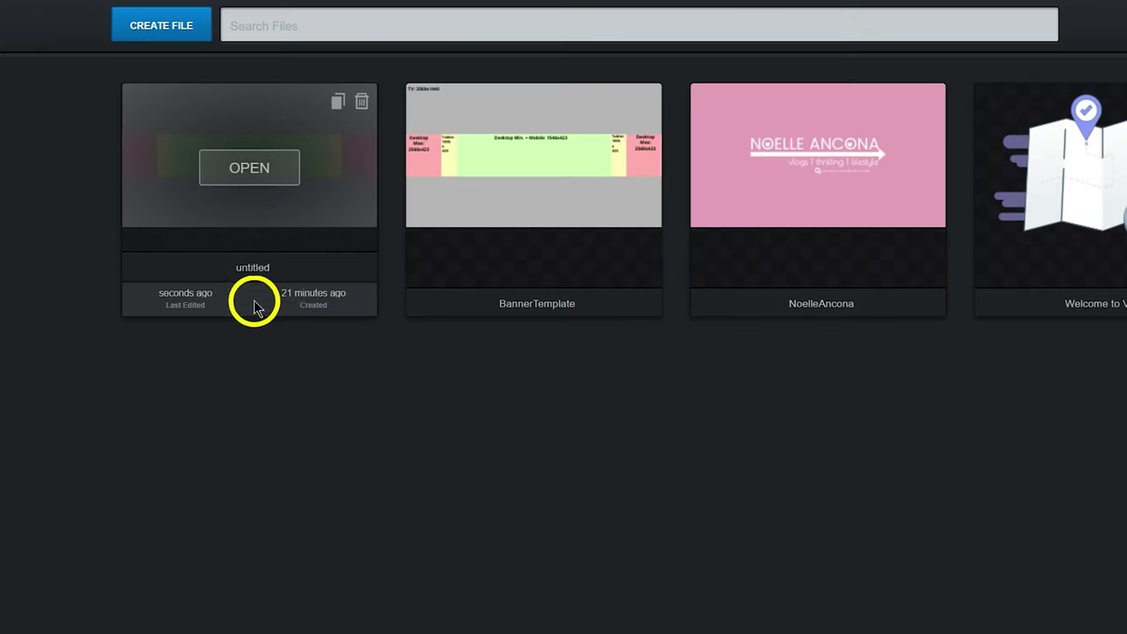
double_click(247, 266)
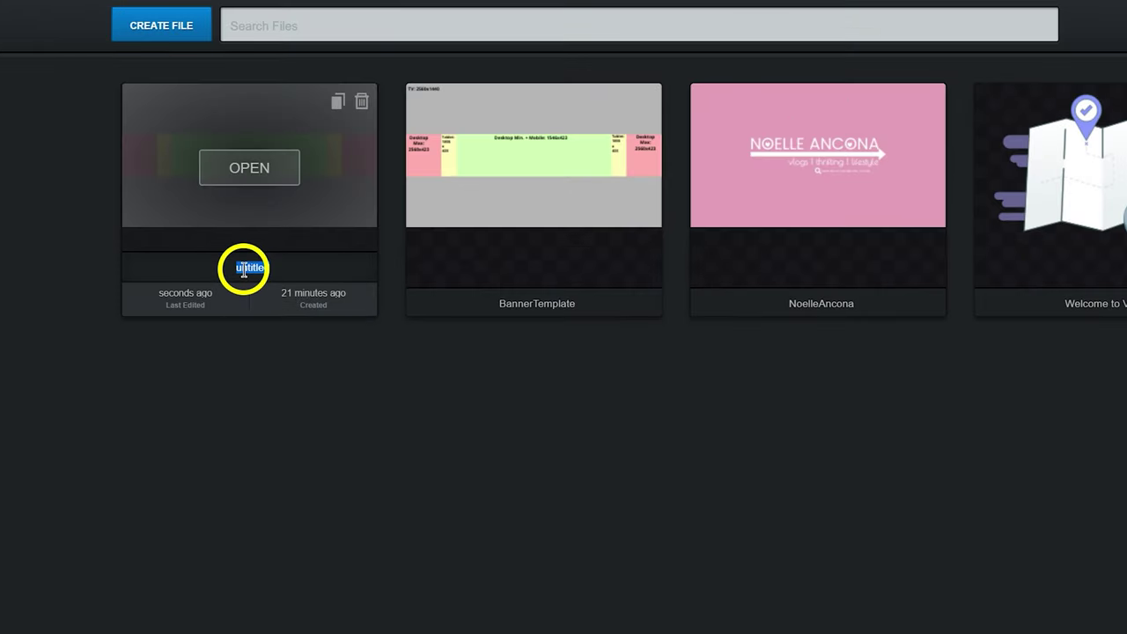
text(BannerTemplate2)
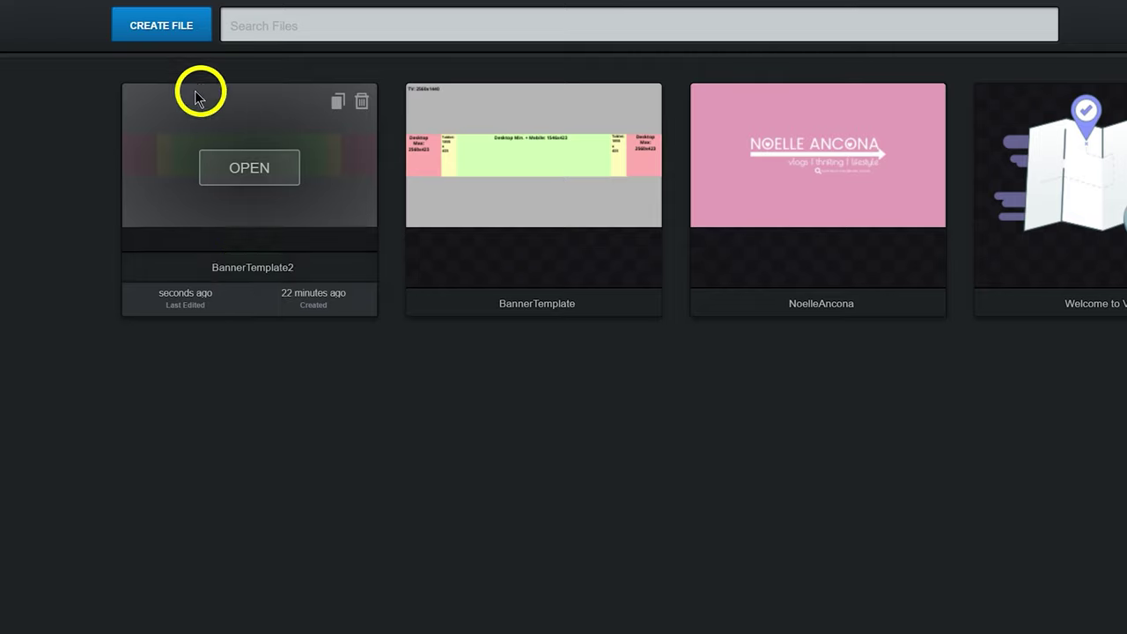
key(Return)
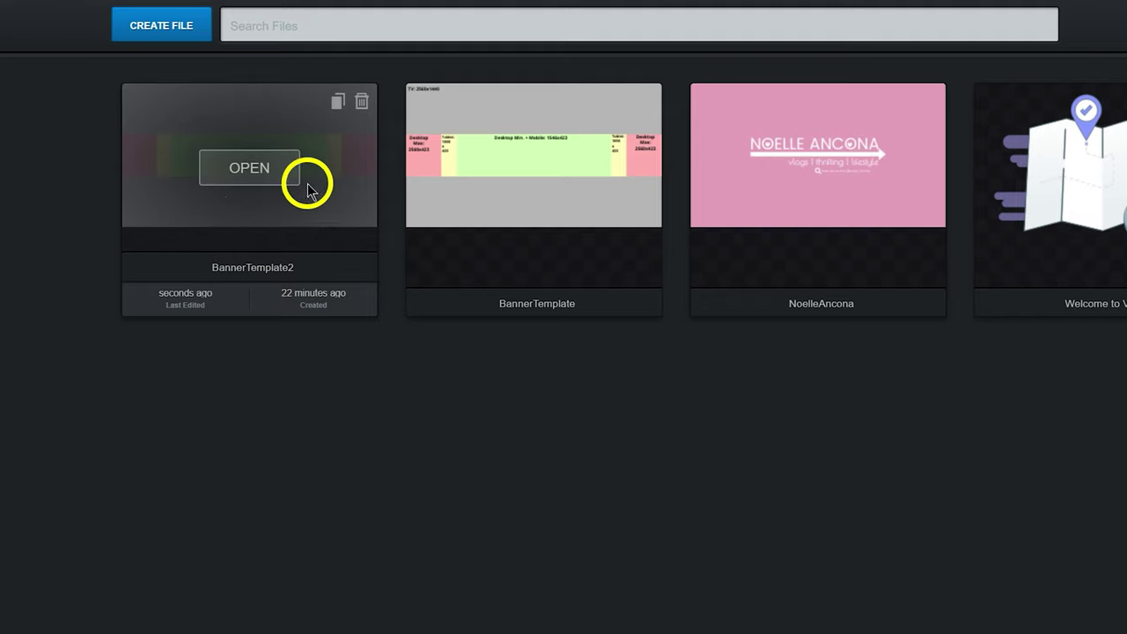
Duplicate BannerTemplate2 and rename the copy with the channel owner's name.
click(340, 103)
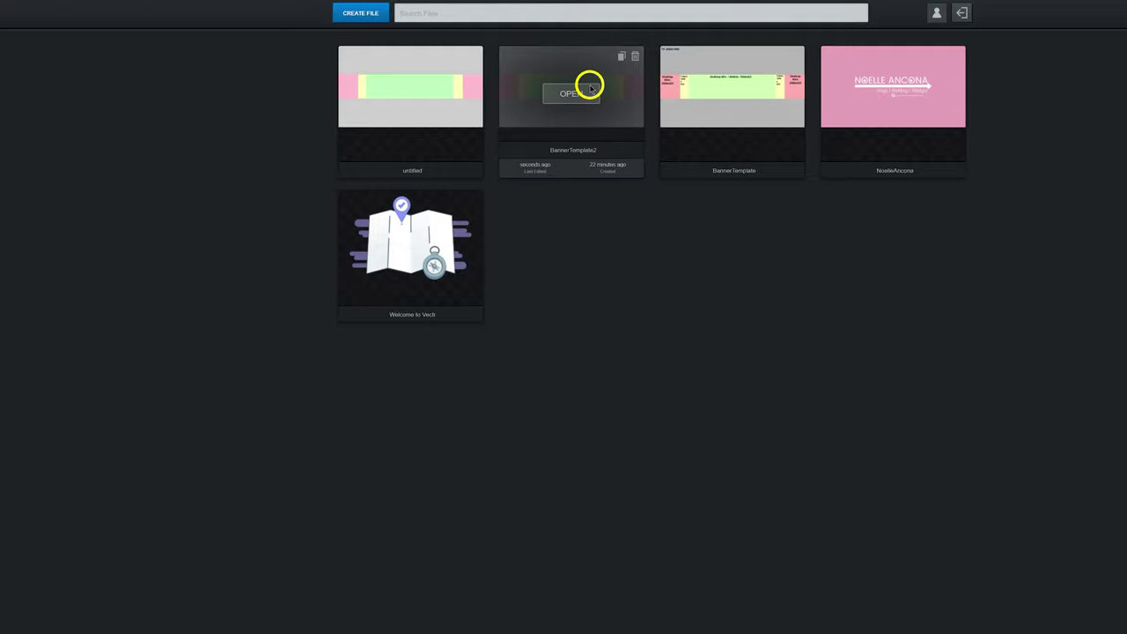
double_click(413, 151)
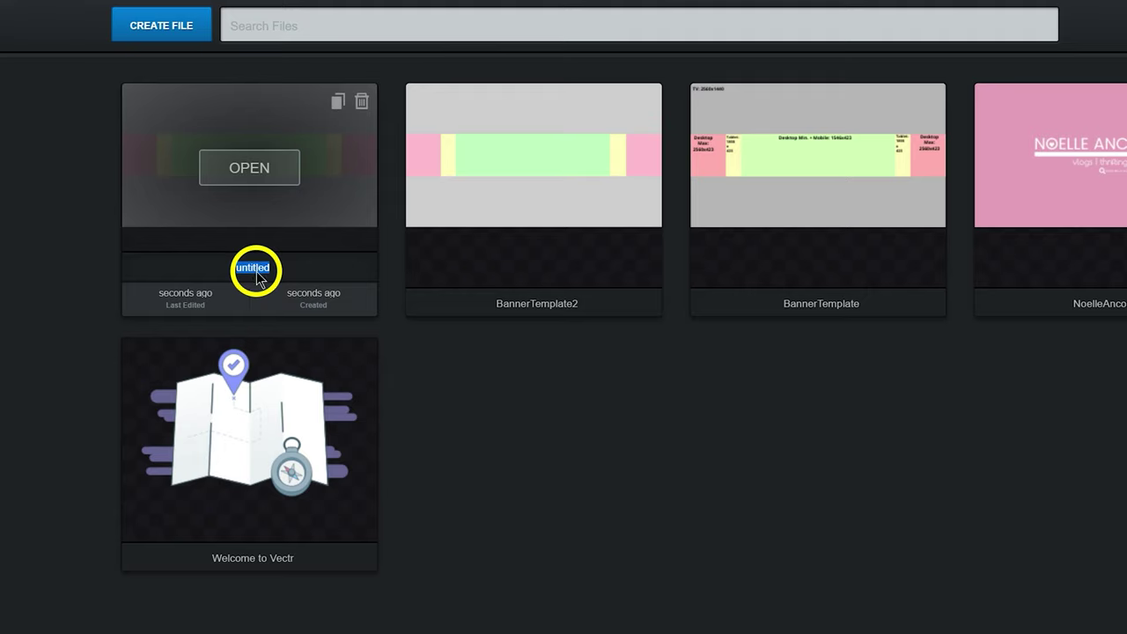
text(NoelleAncora1)
key(Return)
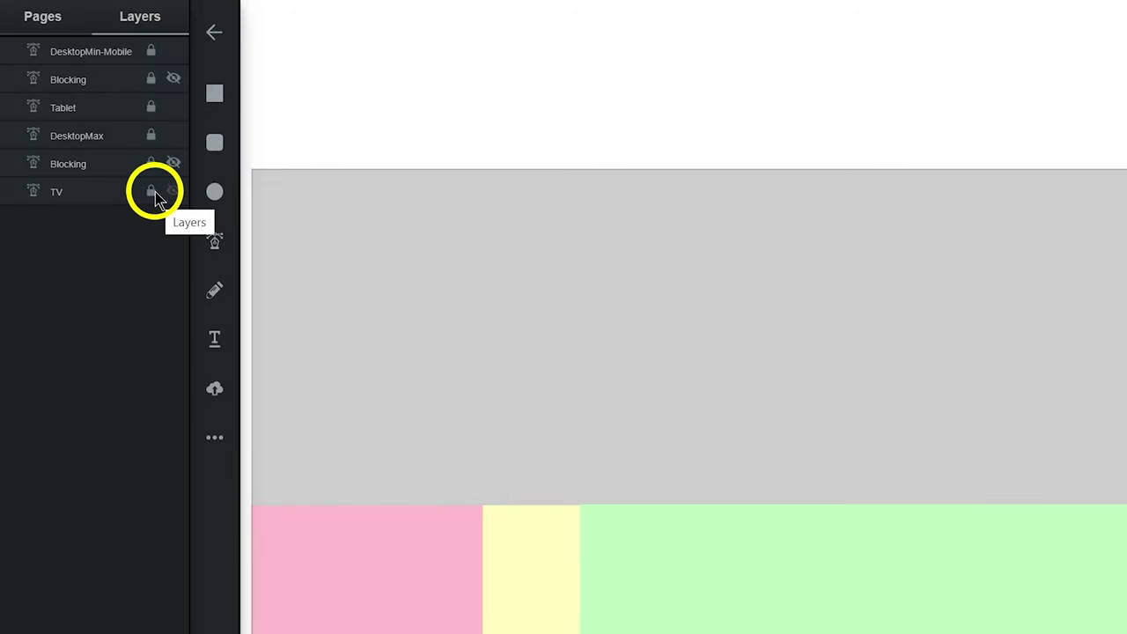
Unlock the TV layer, change its artboard background to purple, then lock it again.
click(153, 191)
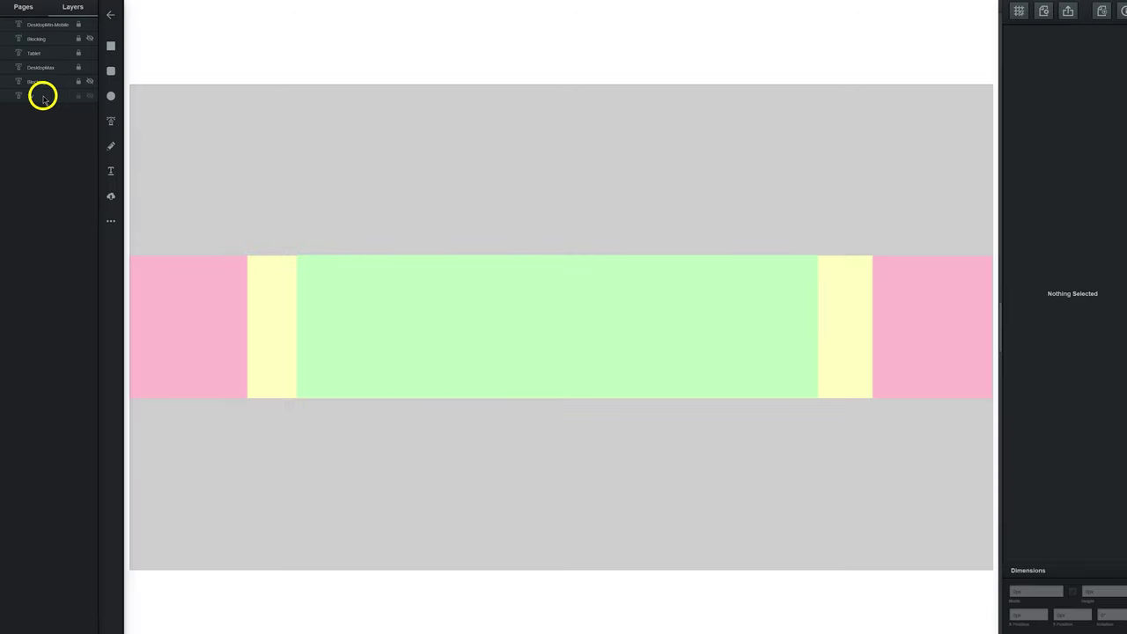
click(250, 130)
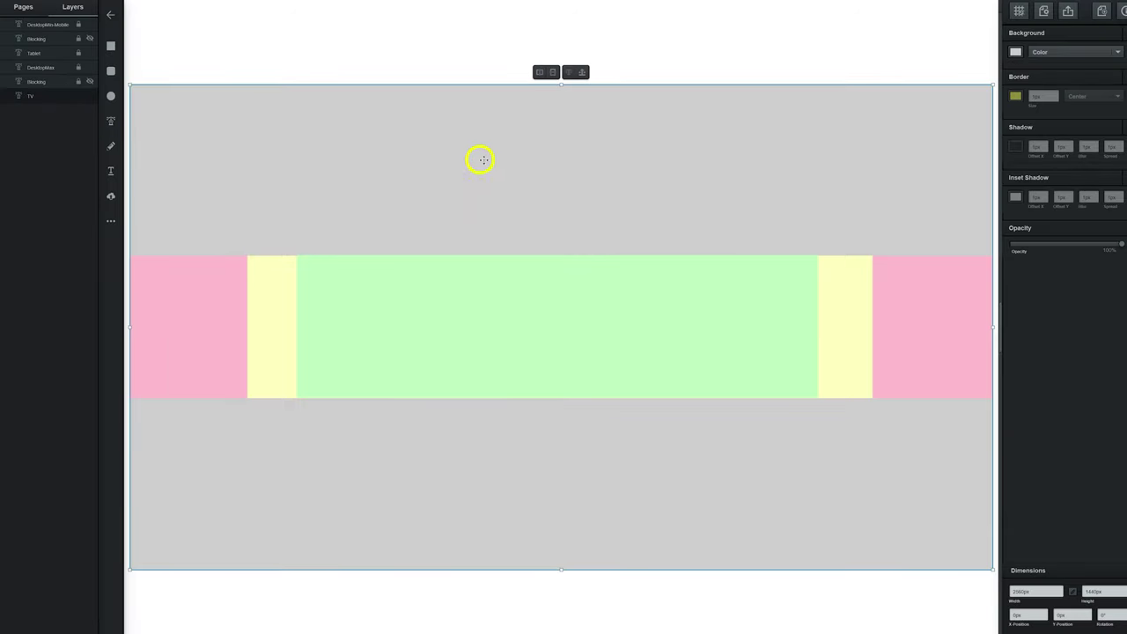
click(1015, 53)
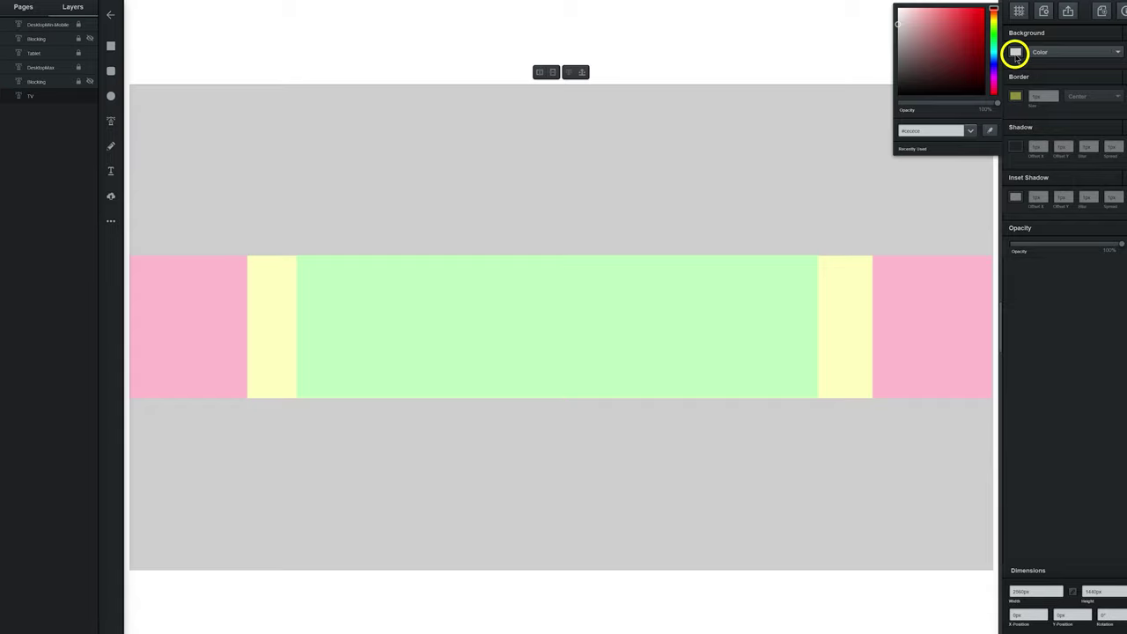
click(993, 22)
click(78, 95)
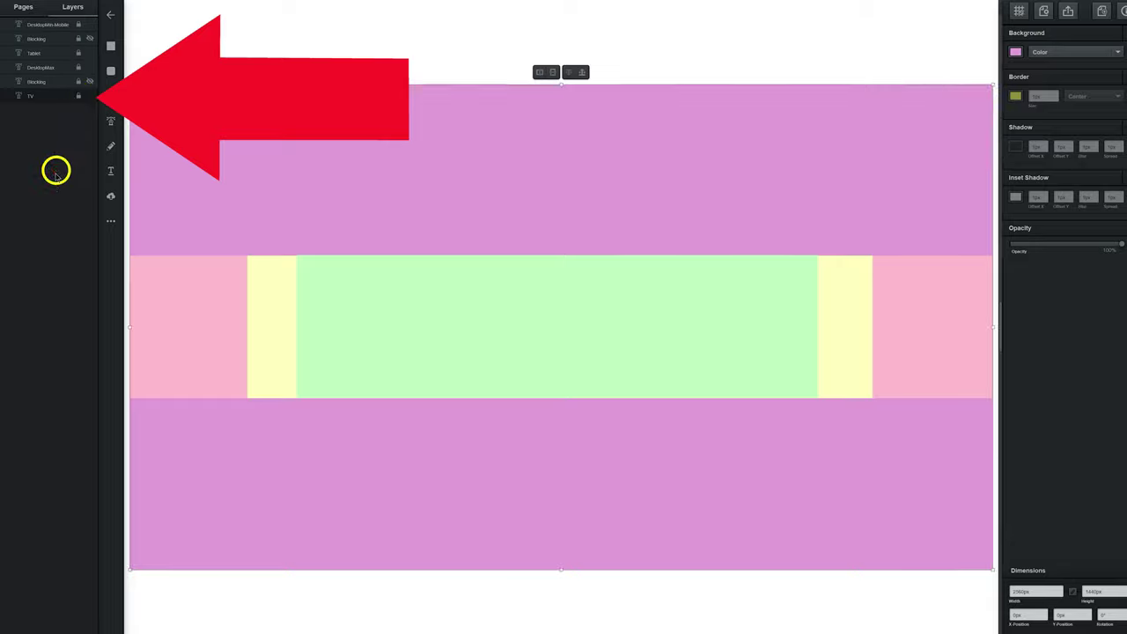
click(561, 57)
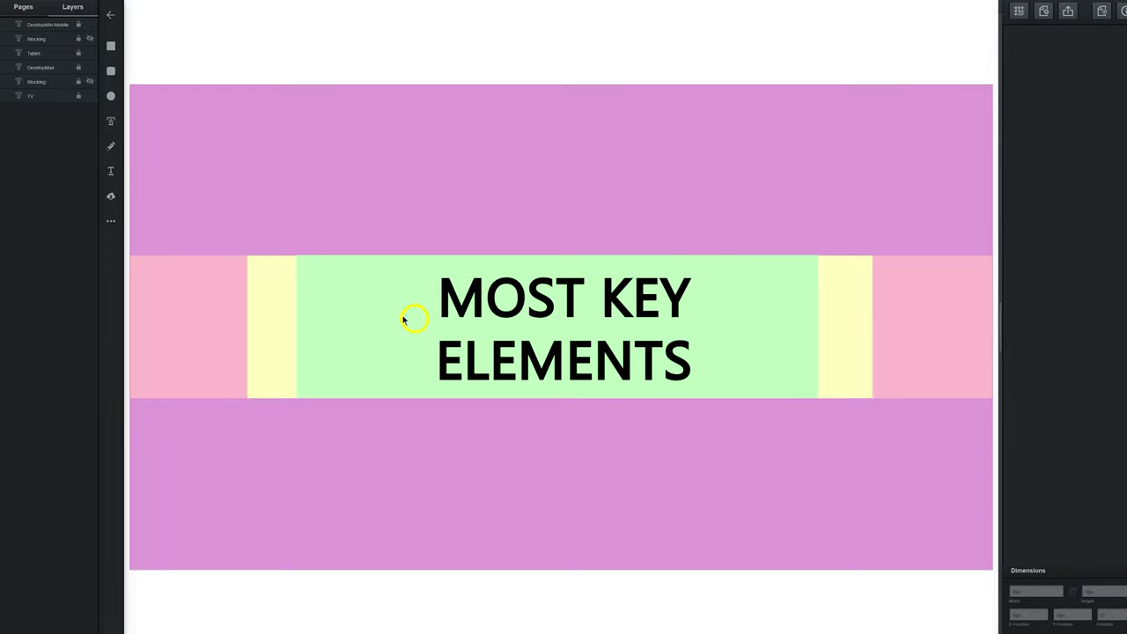
Add a text box with the channel name in the green safe area.
click(110, 171)
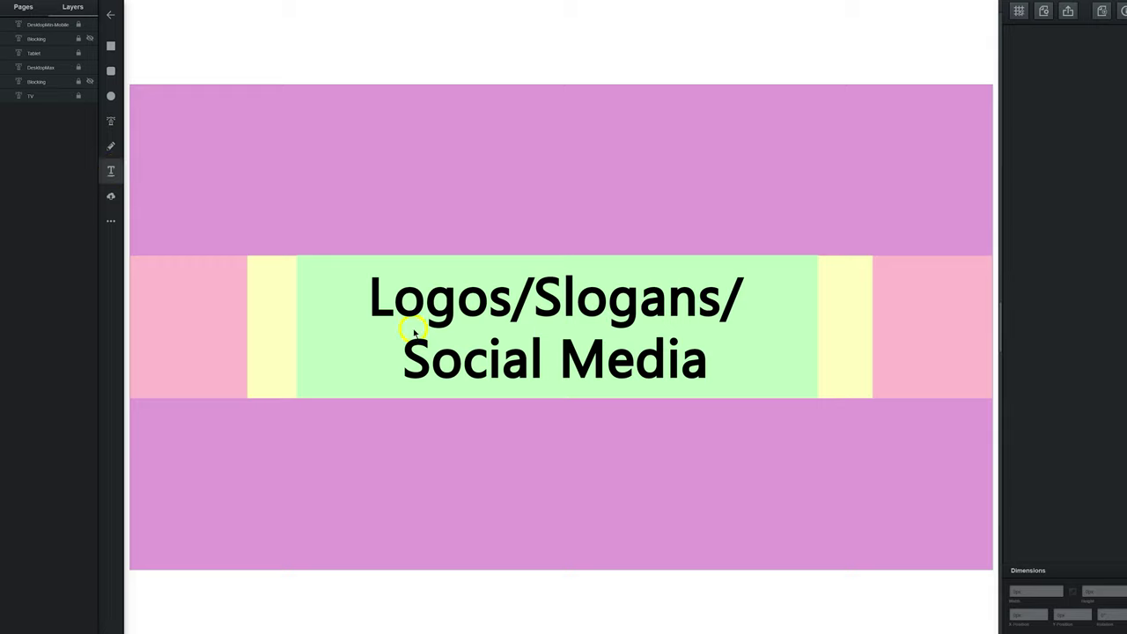
click(414, 332)
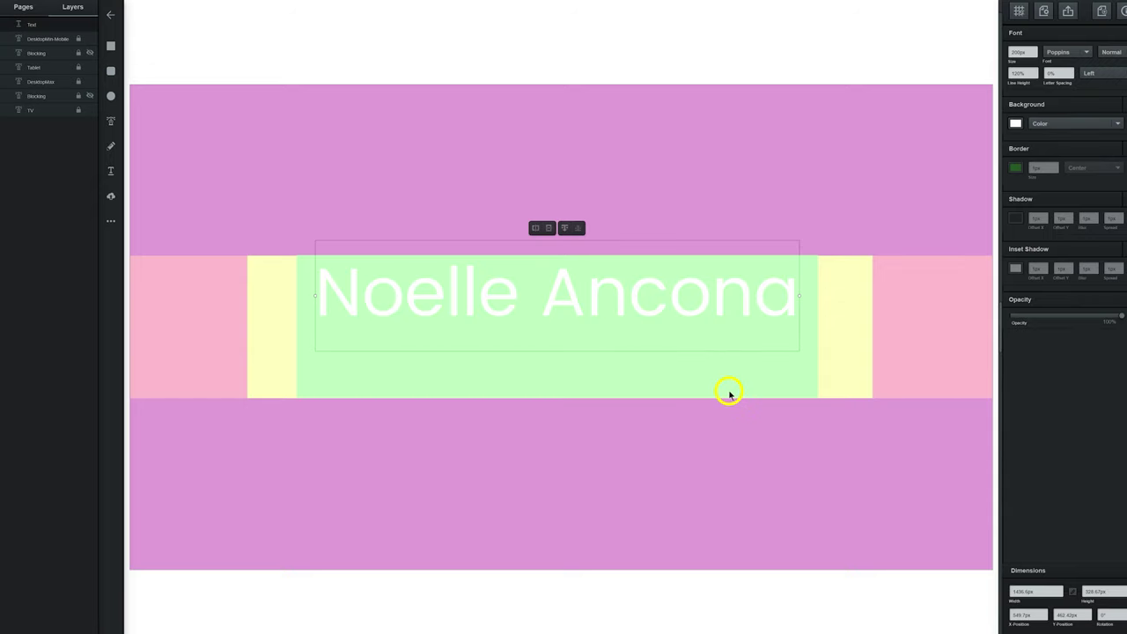
key(Escape)
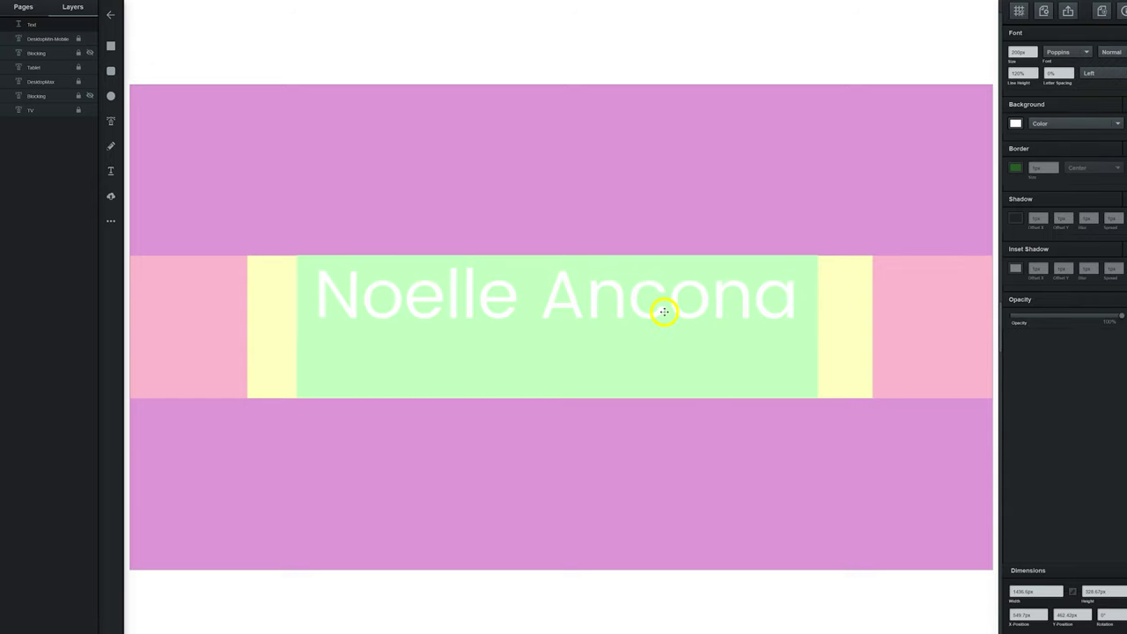
click(663, 307)
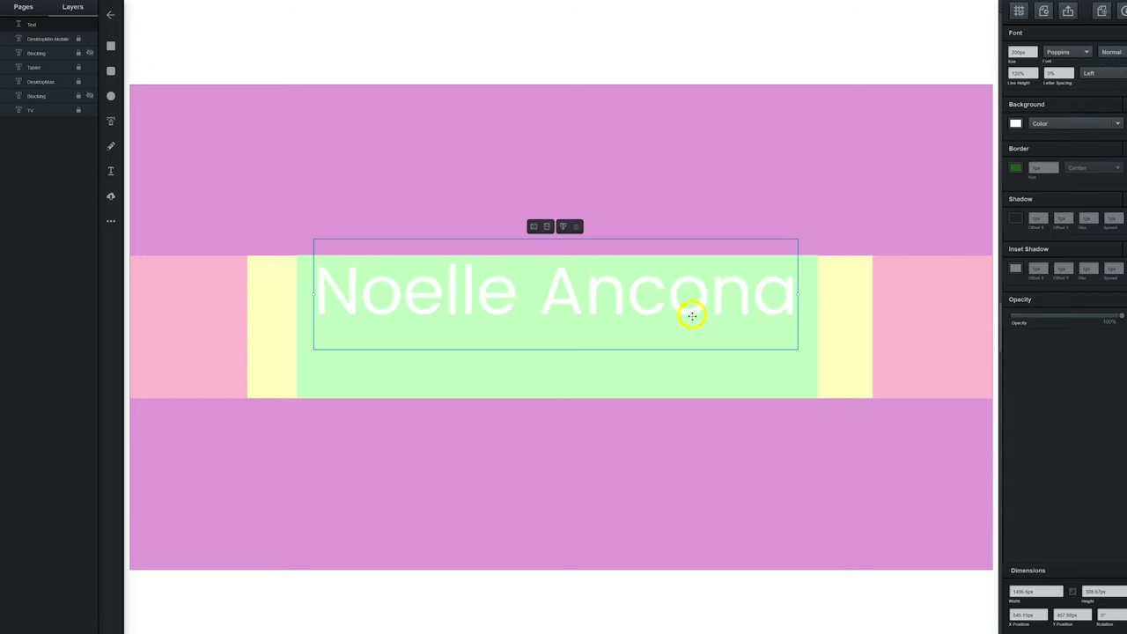
Hide the Tablet, DesktopMax and DesktopMin-Mobile safe-area layers.
click(93, 68)
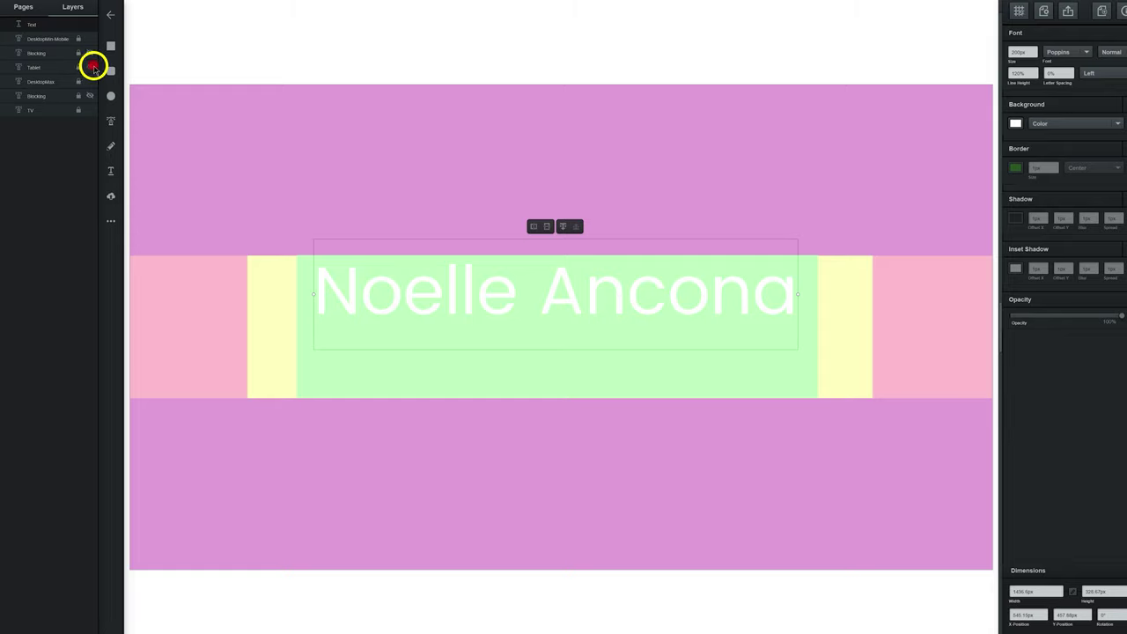
click(89, 81)
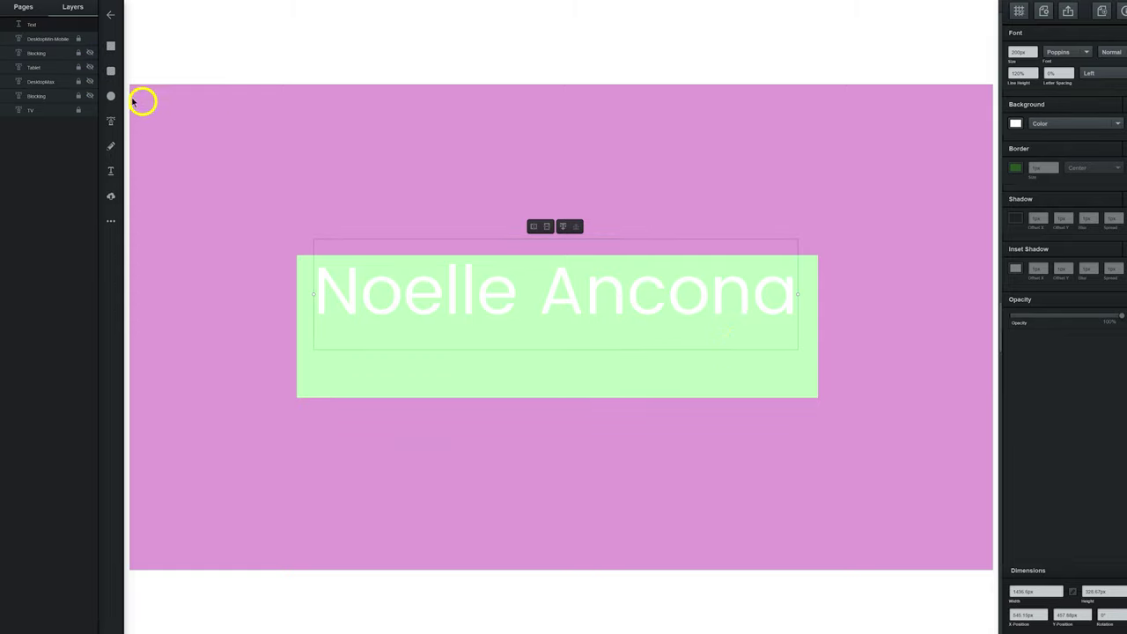
click(89, 39)
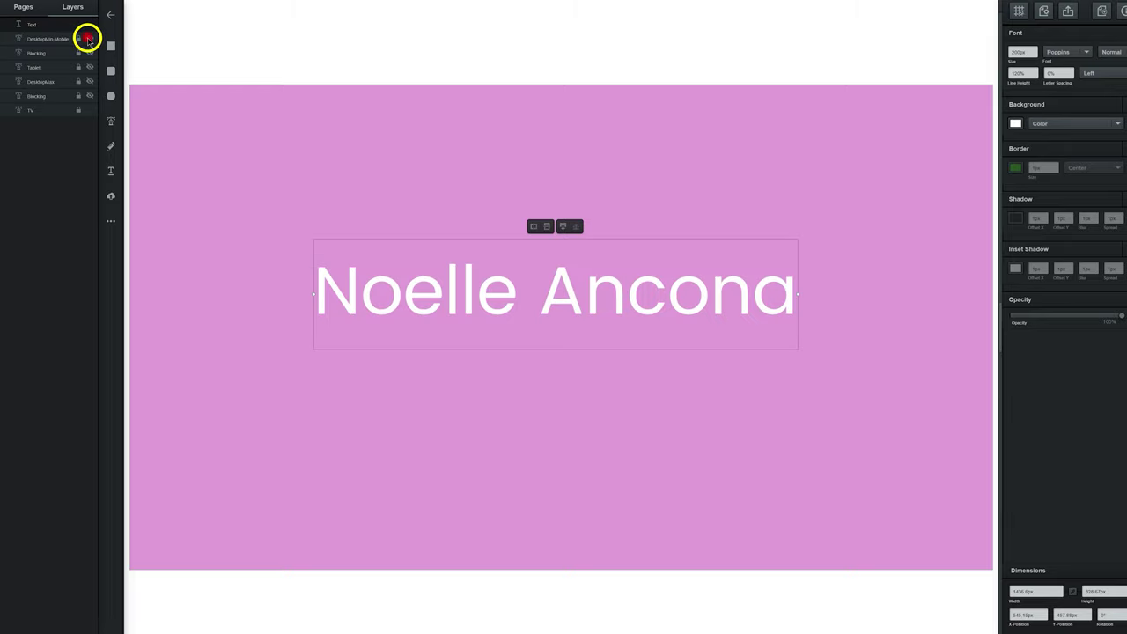
click(89, 38)
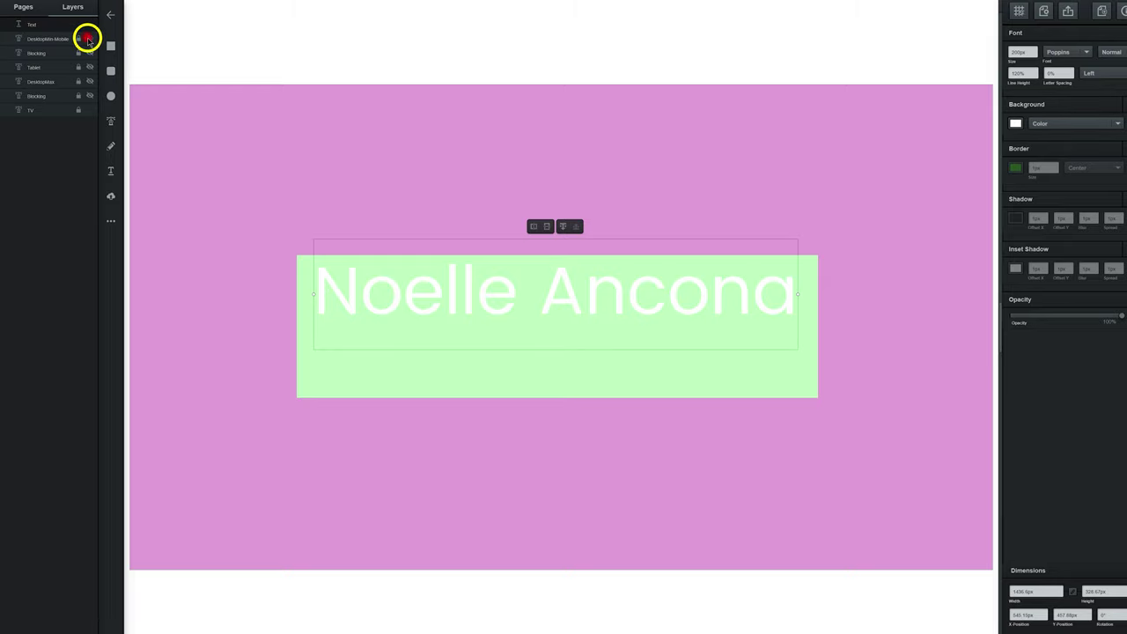
click(89, 39)
click(89, 39)
click(89, 39)
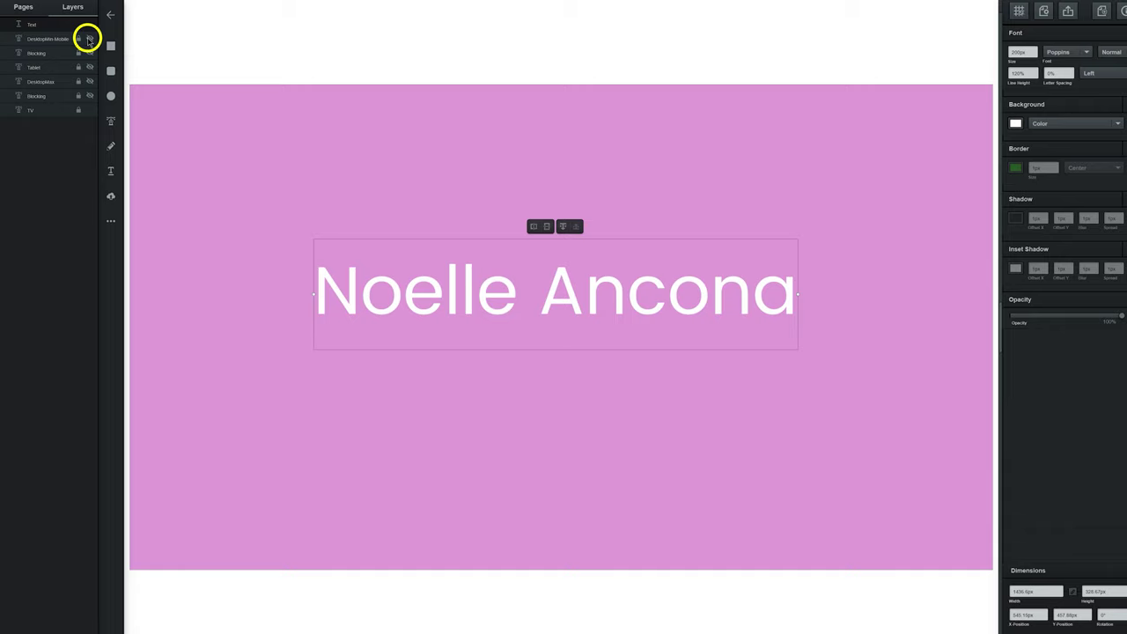
click(89, 39)
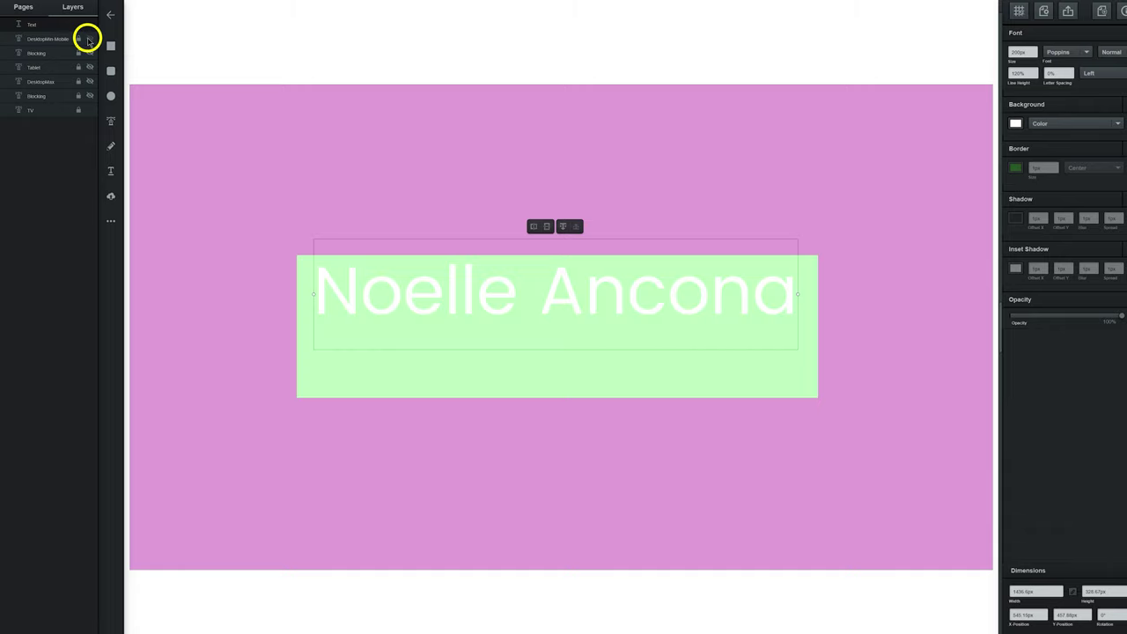
click(649, 304)
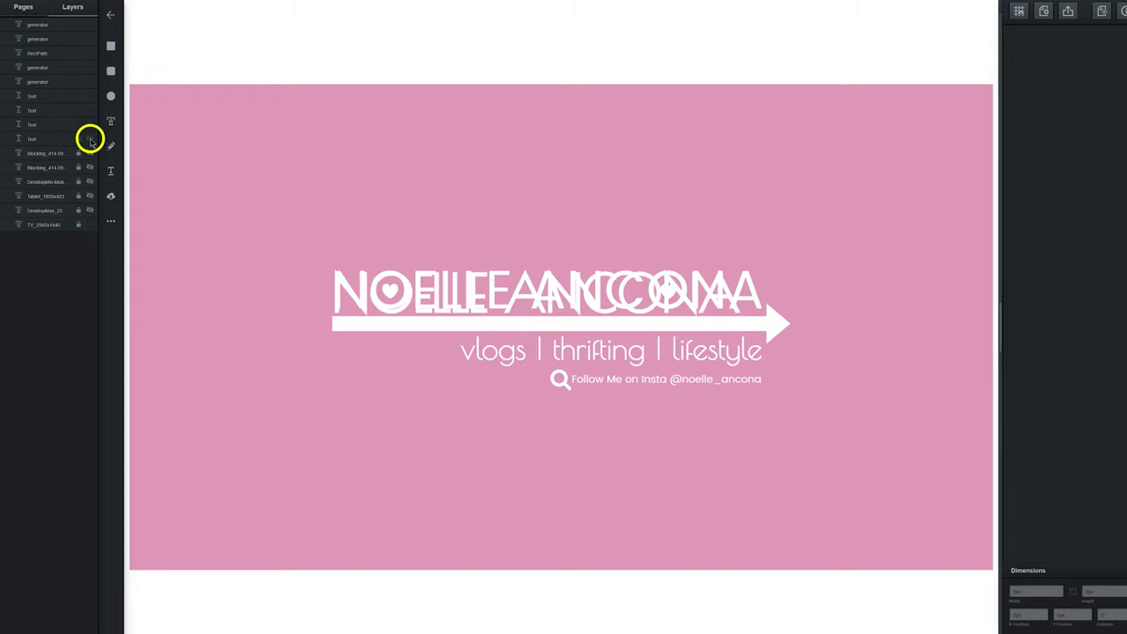
Toggle the name title, tagline and both grey blocking rectangles off and on to check placement.
click(91, 125)
click(91, 126)
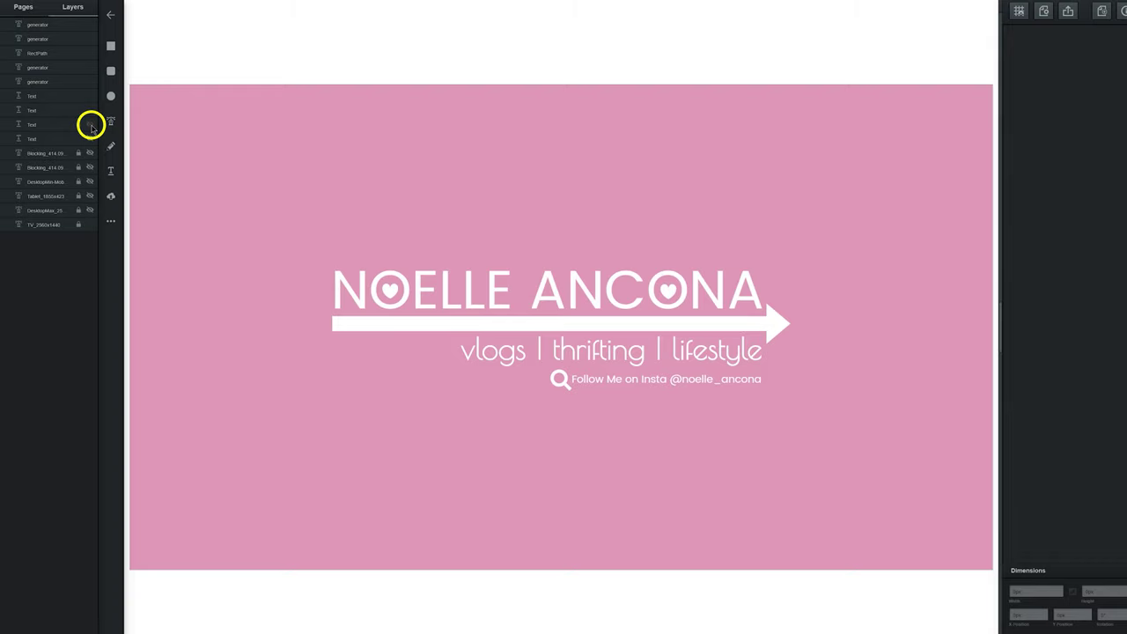
click(90, 110)
click(90, 110)
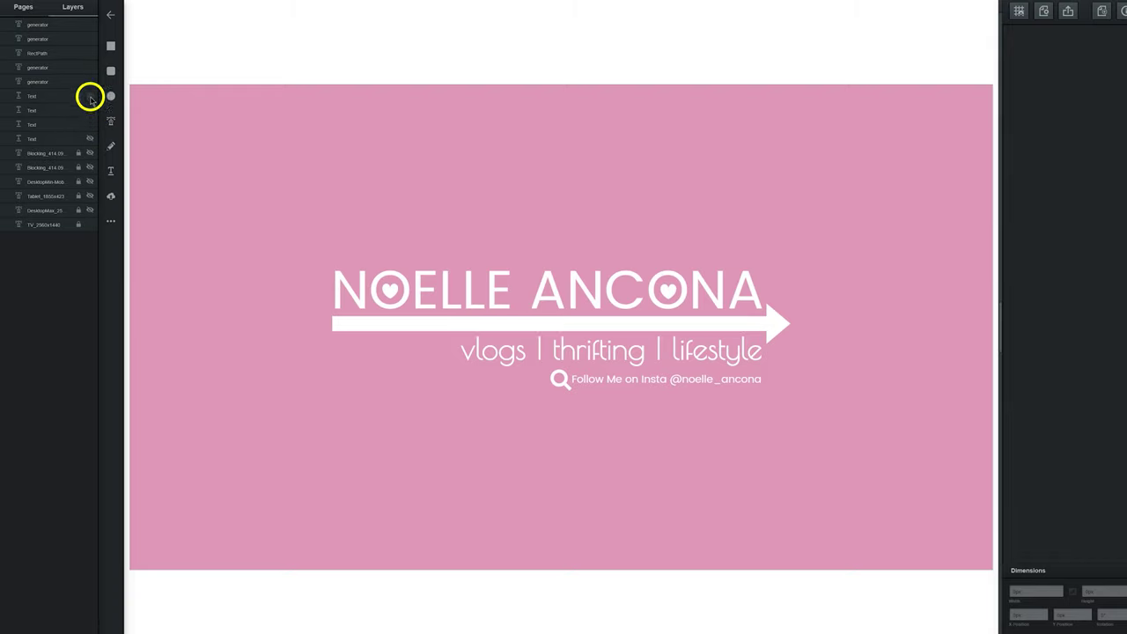
click(89, 154)
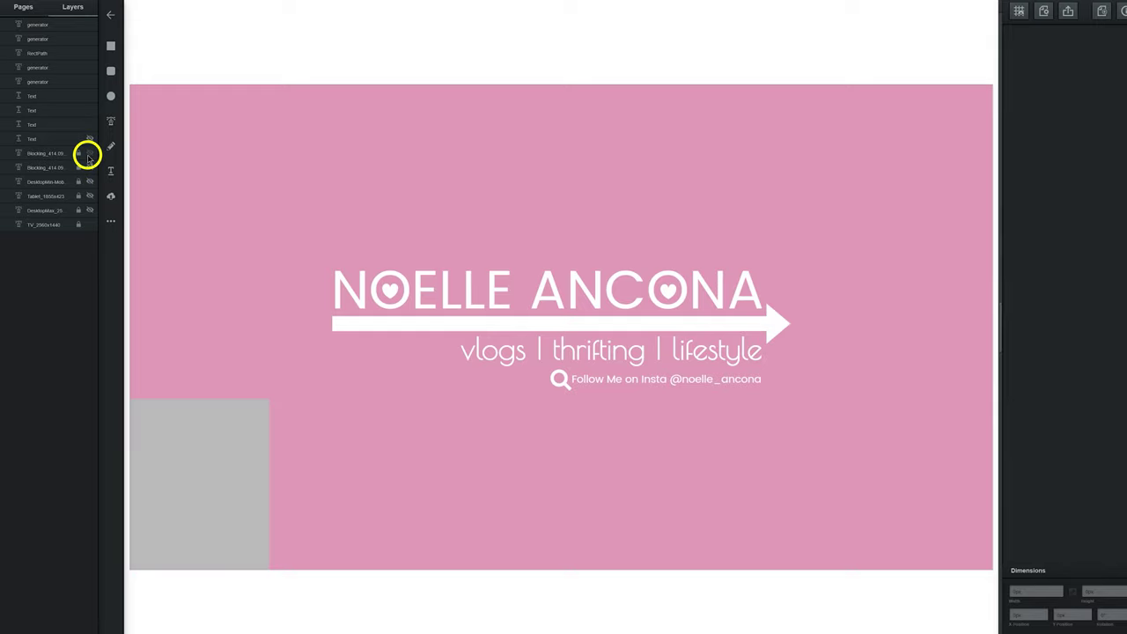
click(91, 168)
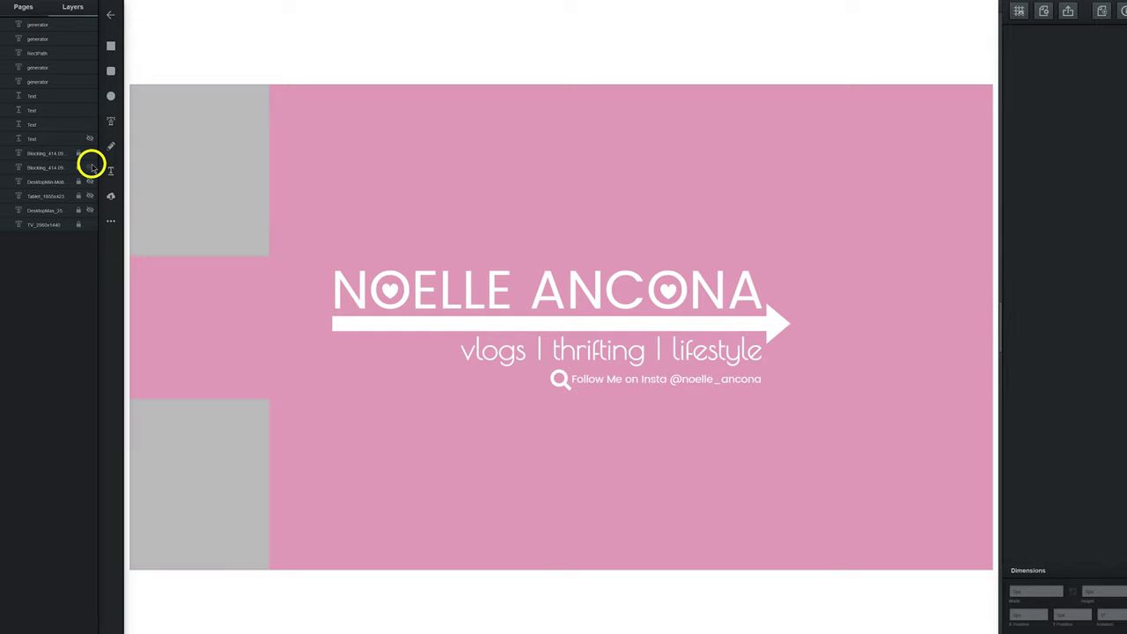
click(90, 167)
click(91, 153)
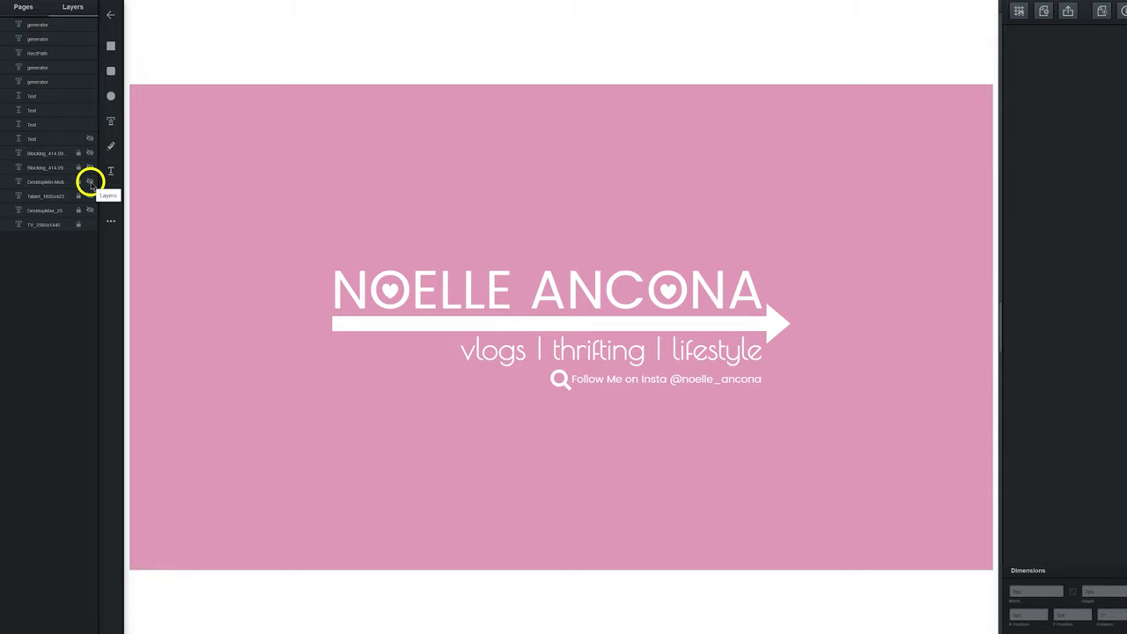
Show the DesktopMin-Mobile, Tablet and DesktopMax safe areas, then hide DesktopMax again.
click(90, 182)
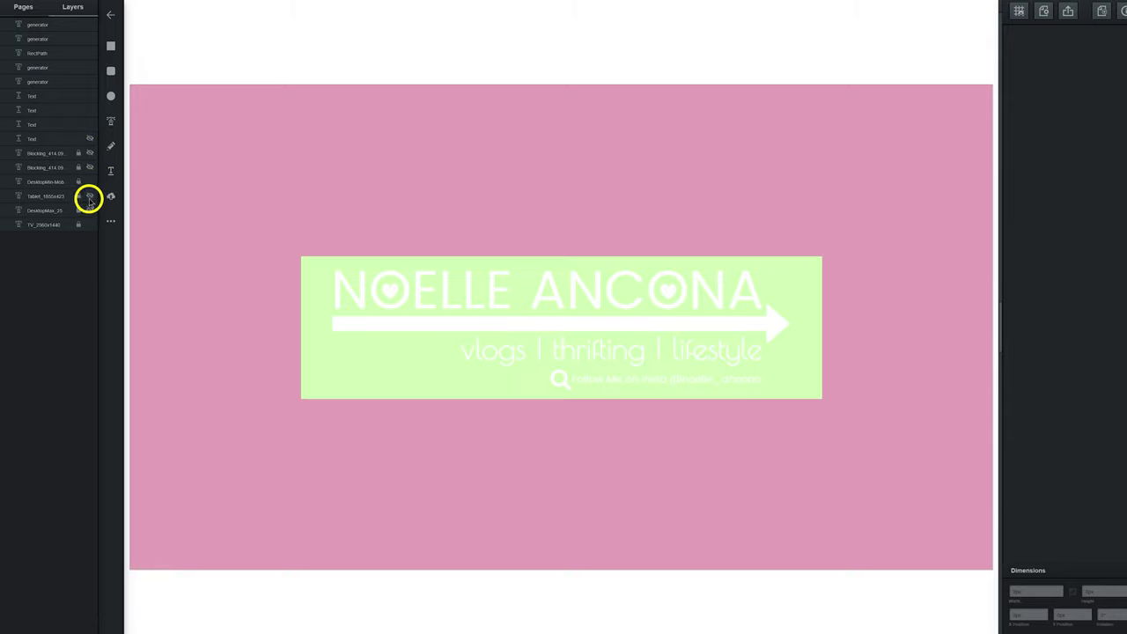
click(89, 196)
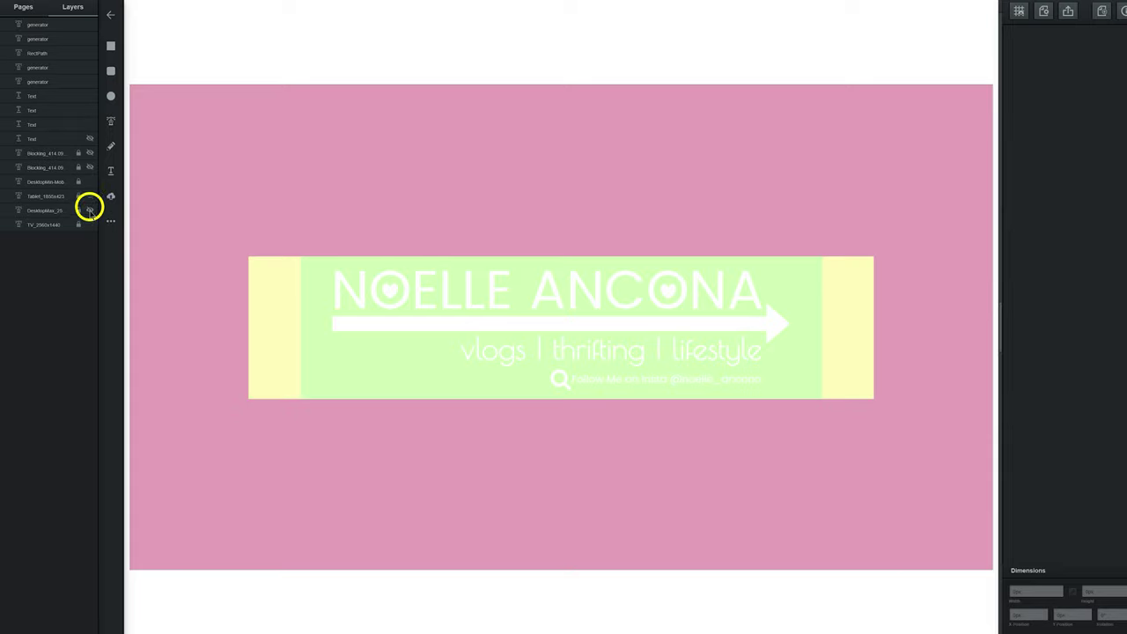
click(90, 211)
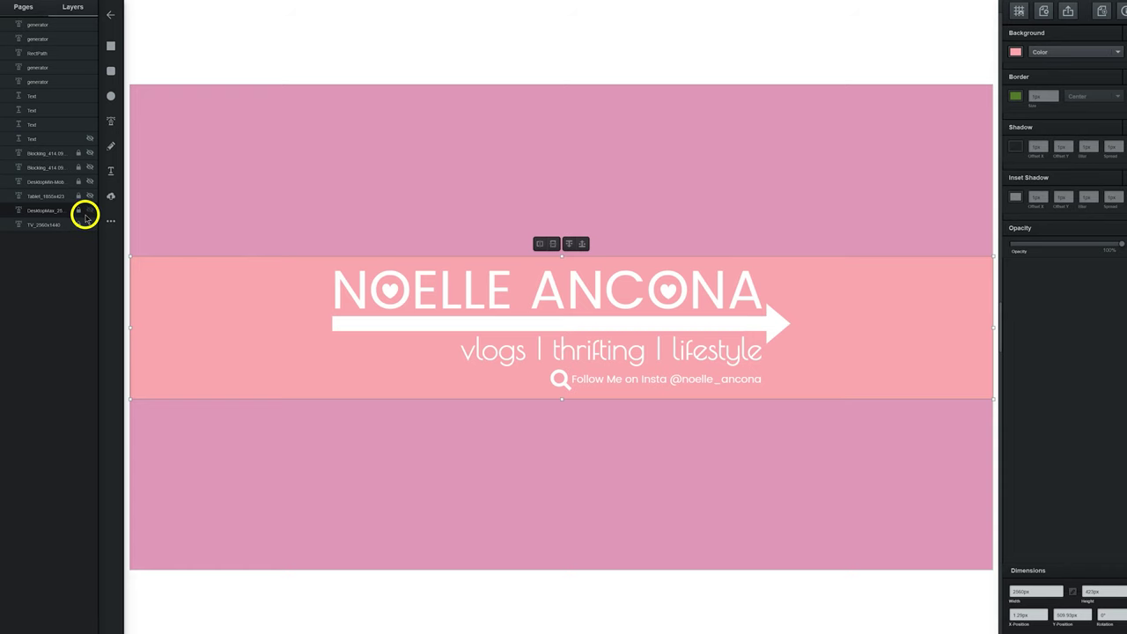
click(88, 212)
Deselect everything to view the pink banner unobstructed.
click(344, 64)
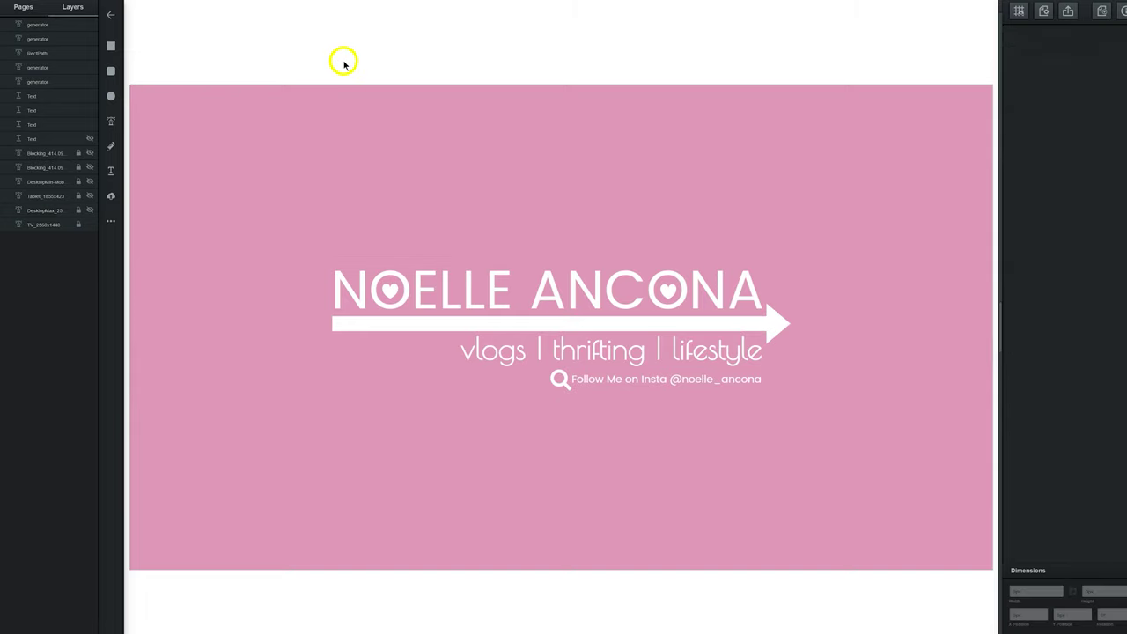